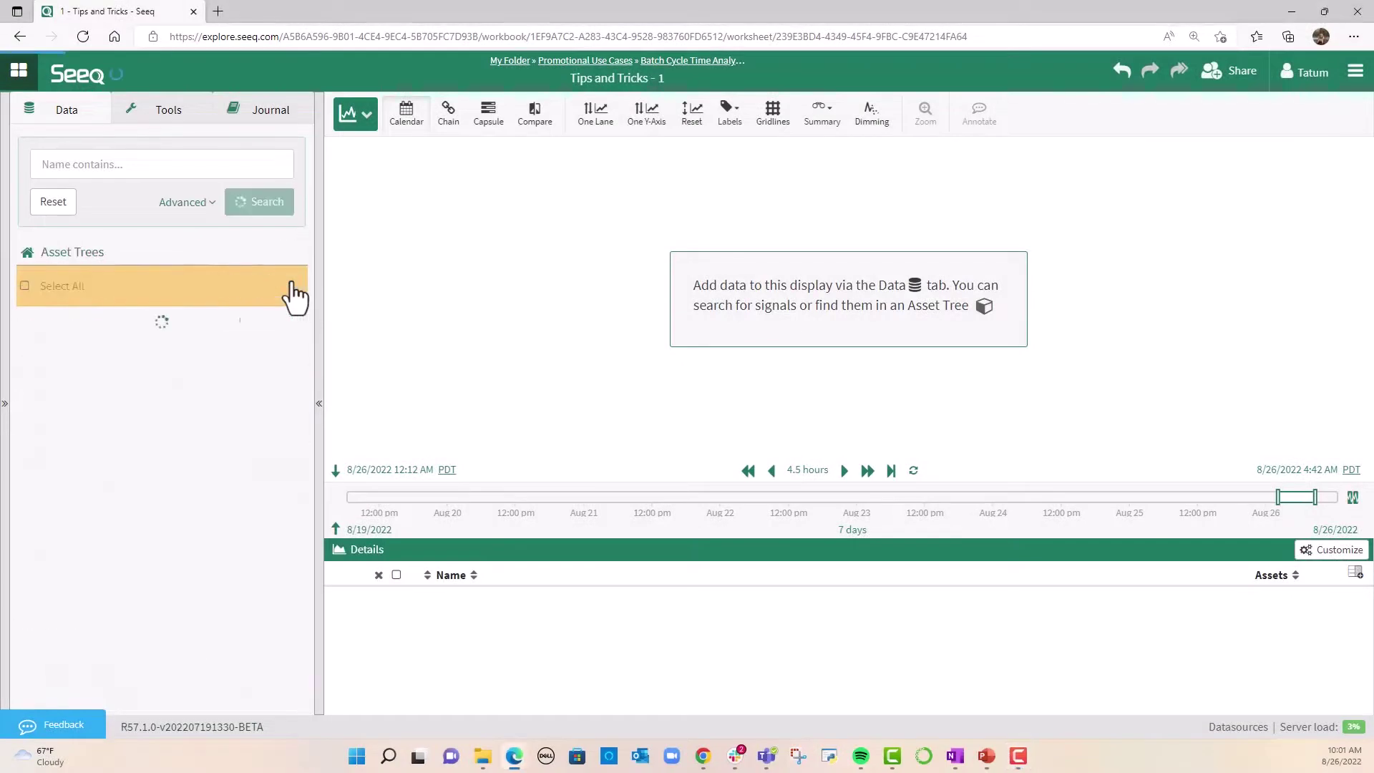
Plot Reactor 1's catalyst feed rate, fill level and temperature, shifting the range to 12:03–4:33 AM.
click(296, 322)
click(223, 329)
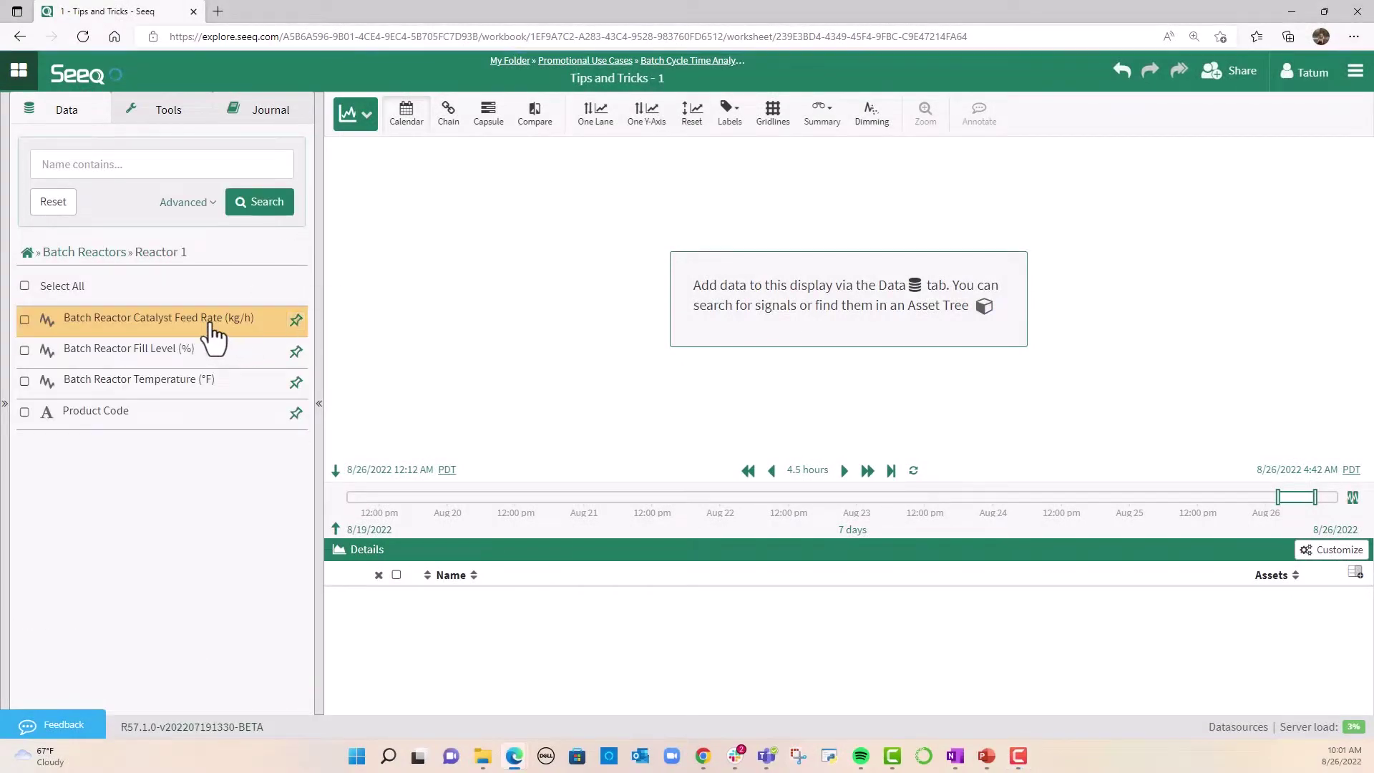
click(215, 350)
click(212, 386)
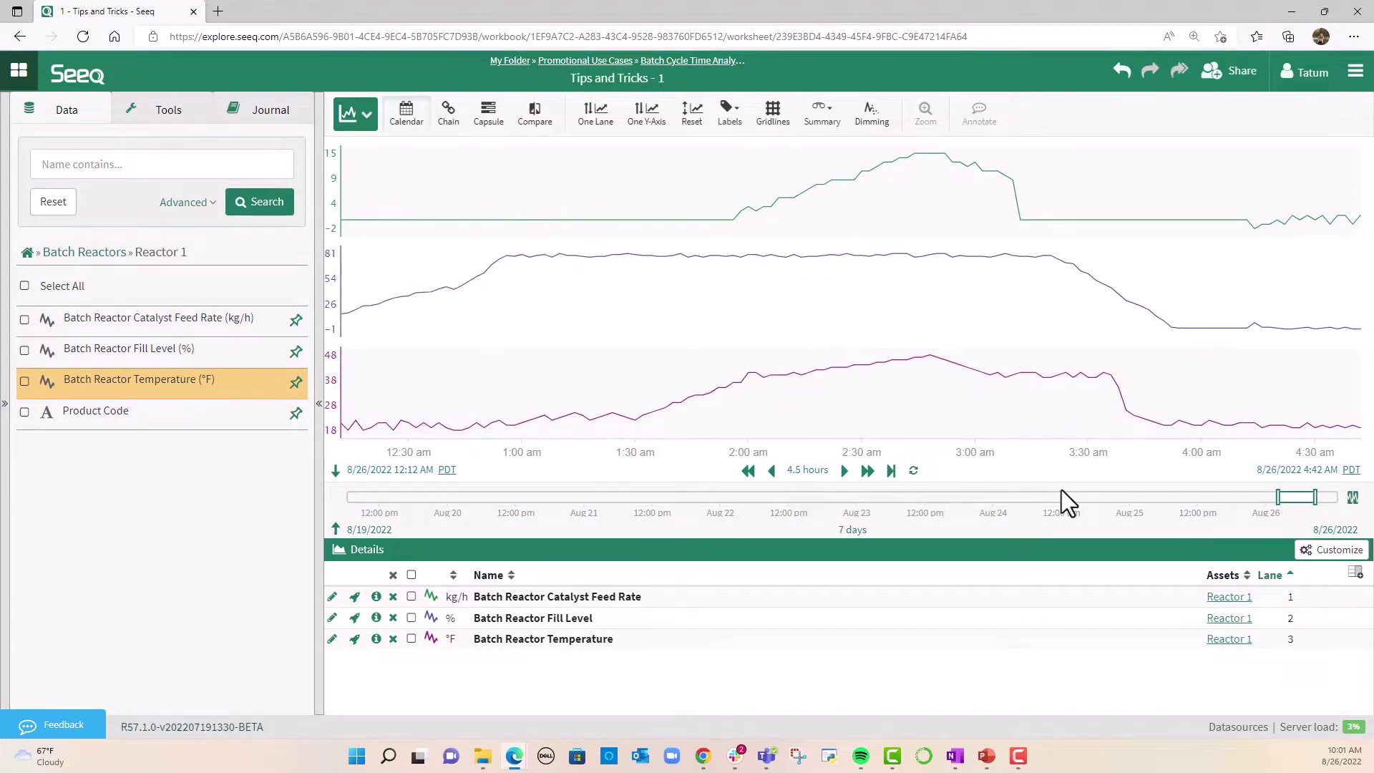
drag(1280, 499, 1278, 499)
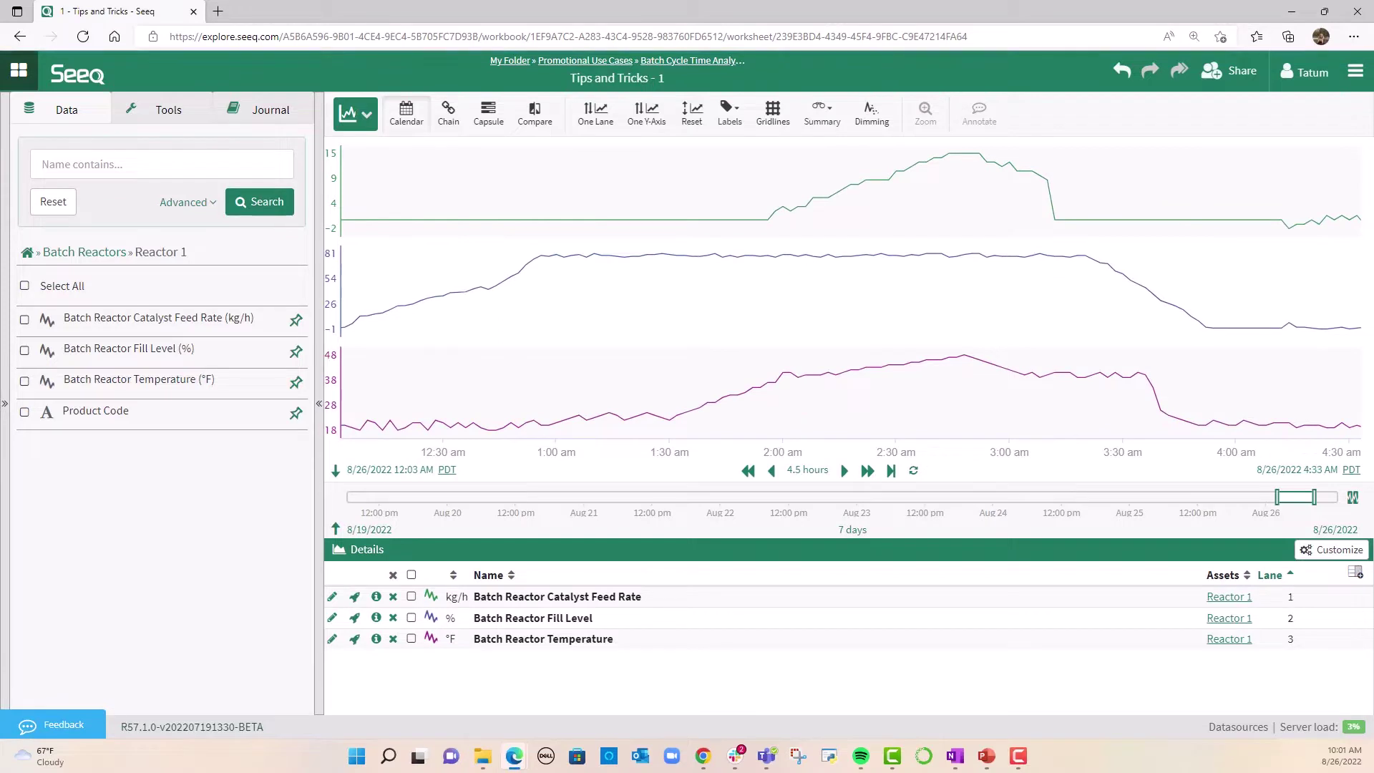
Start a new Value Search condition named Batch.
click(180, 118)
click(178, 228)
click(175, 214)
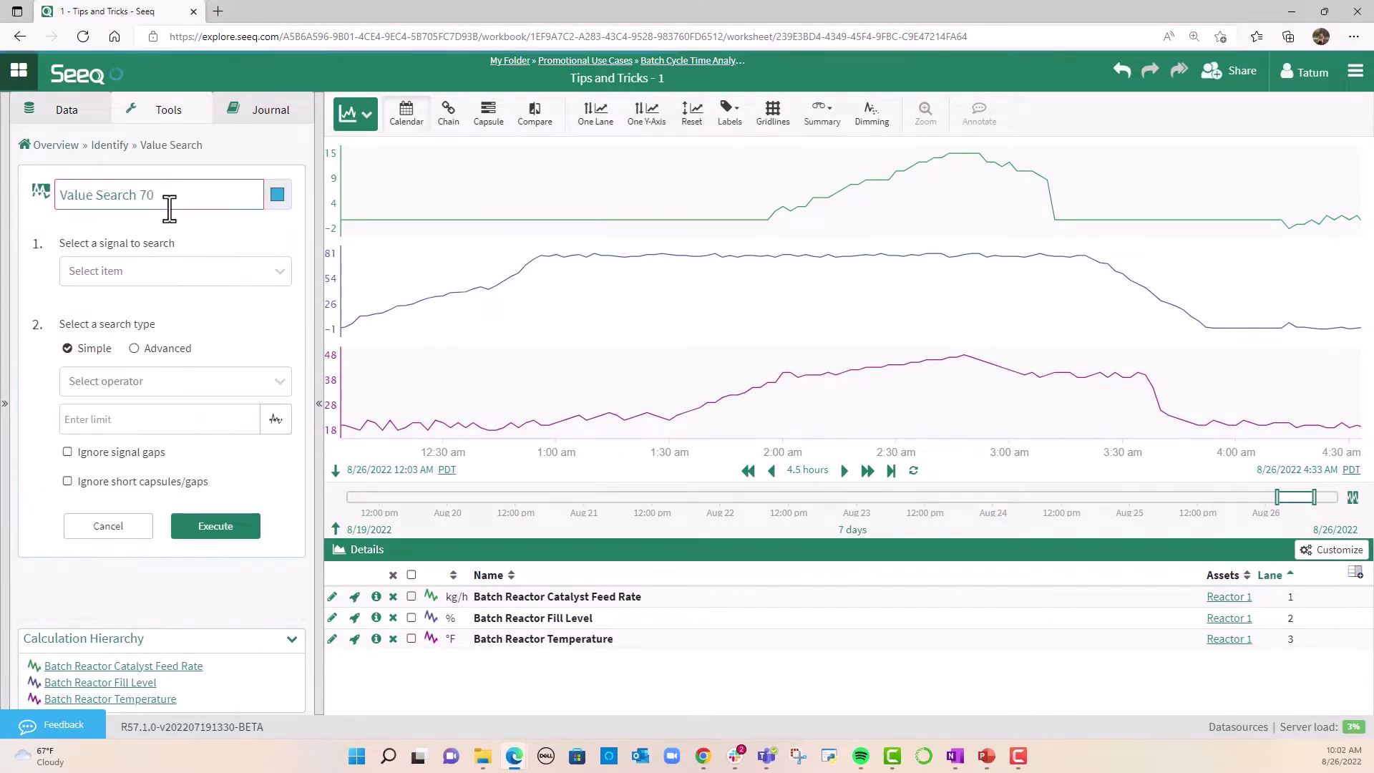
triple_click(168, 202)
text(Batch)
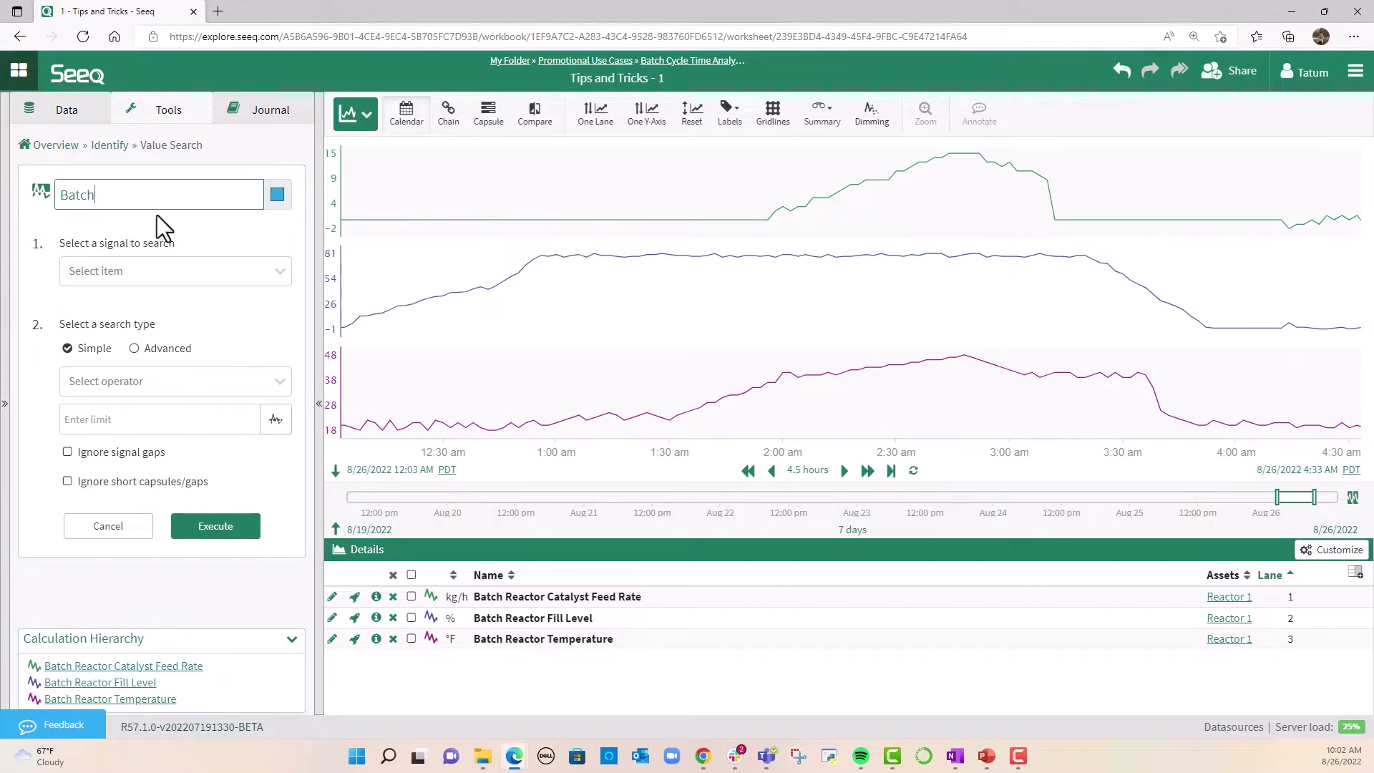
Search Batch Reactor Fill Level for values above 0.5, ignoring capsules under 20 minutes, and execute.
click(156, 273)
click(174, 369)
click(173, 375)
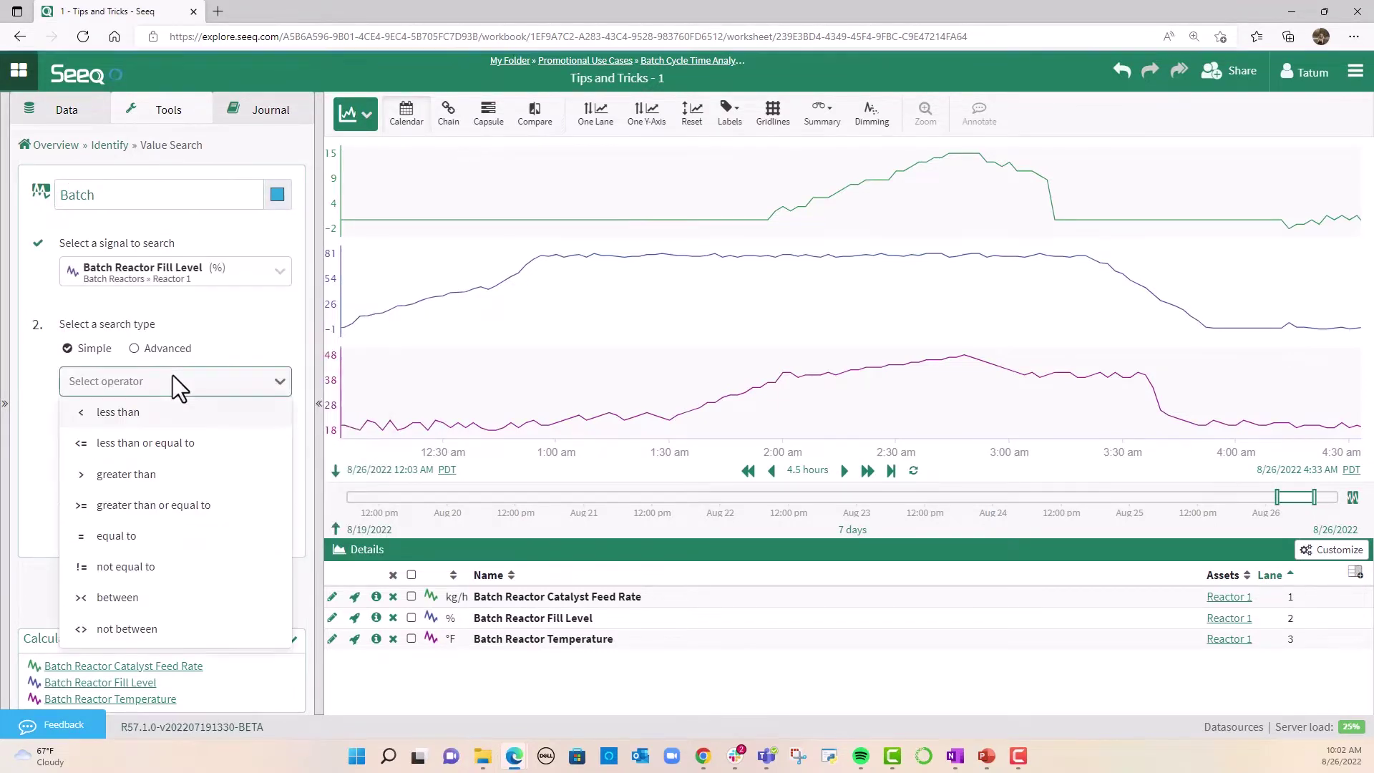
click(177, 475)
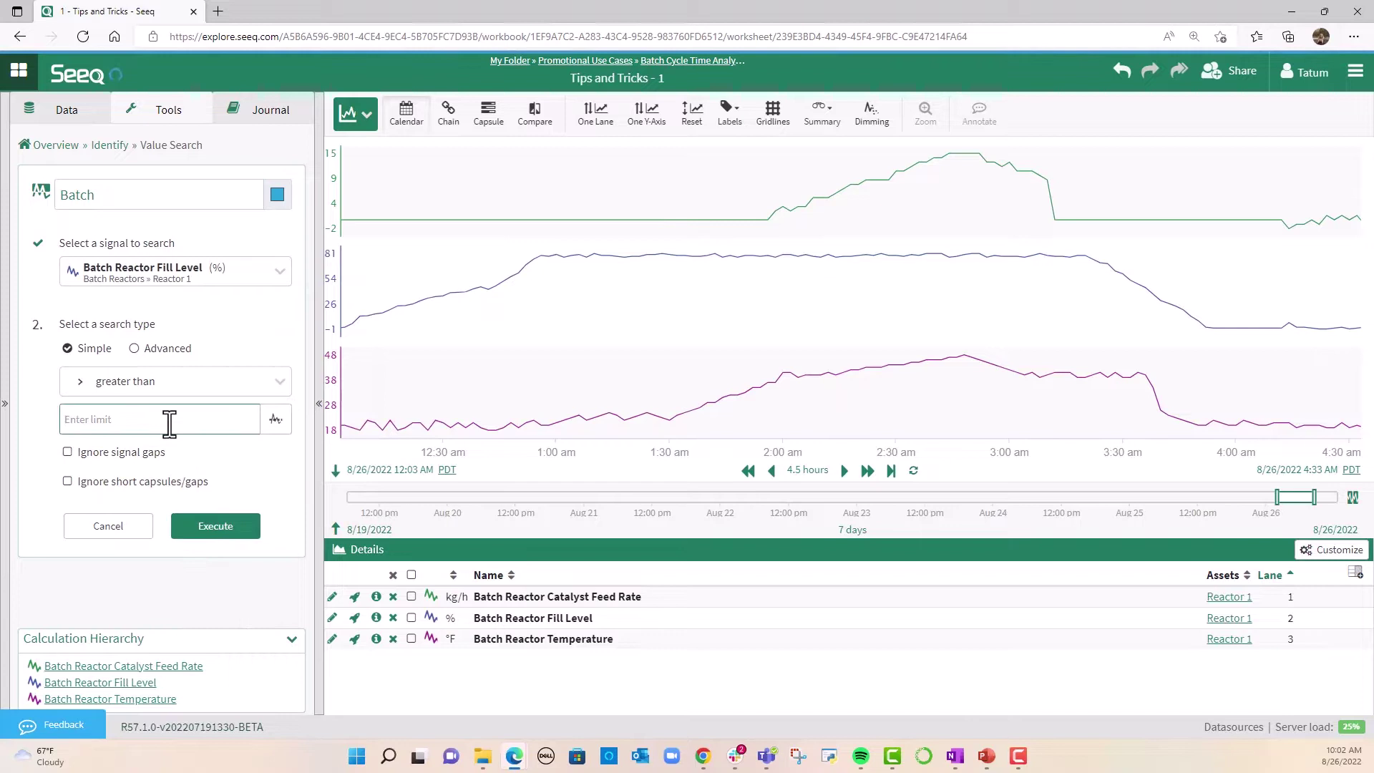
text(0.5)
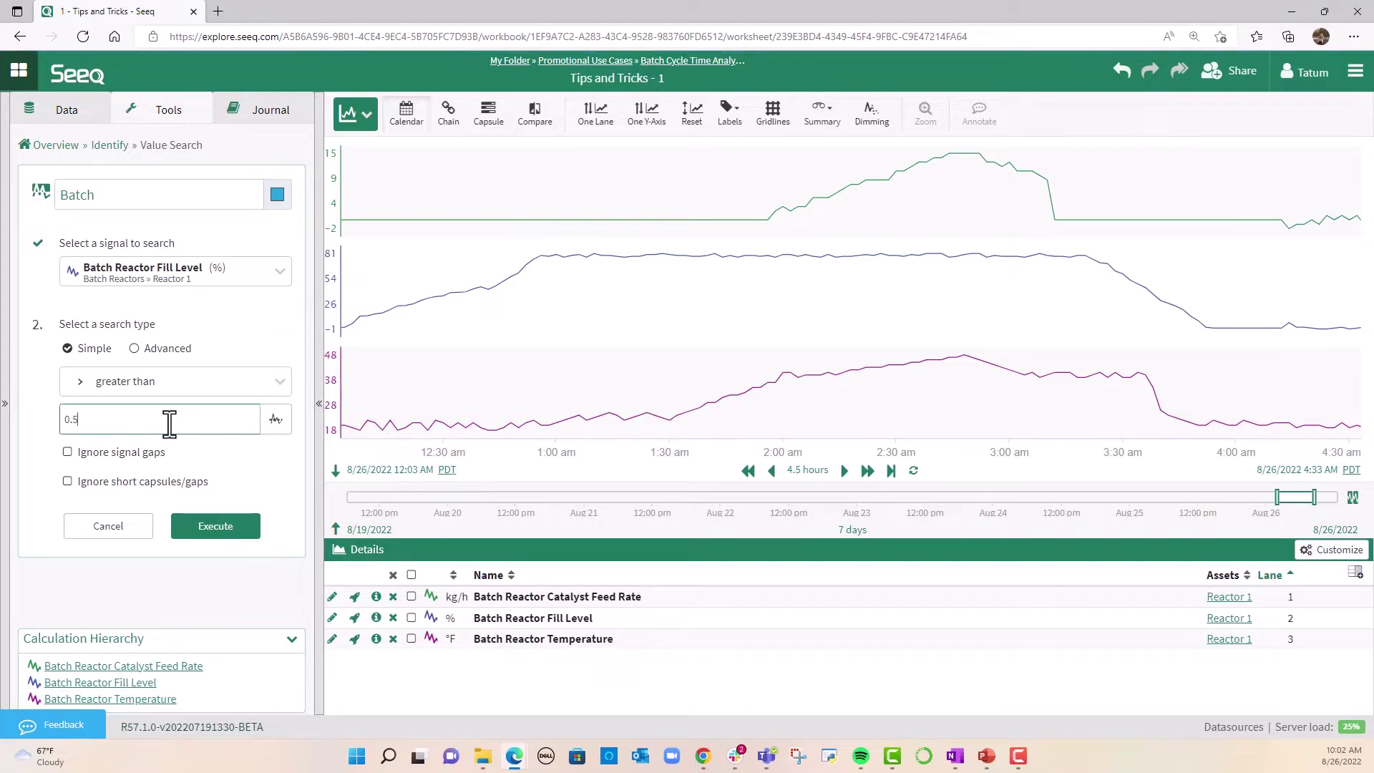
click(164, 484)
double_click(93, 482)
text(20)
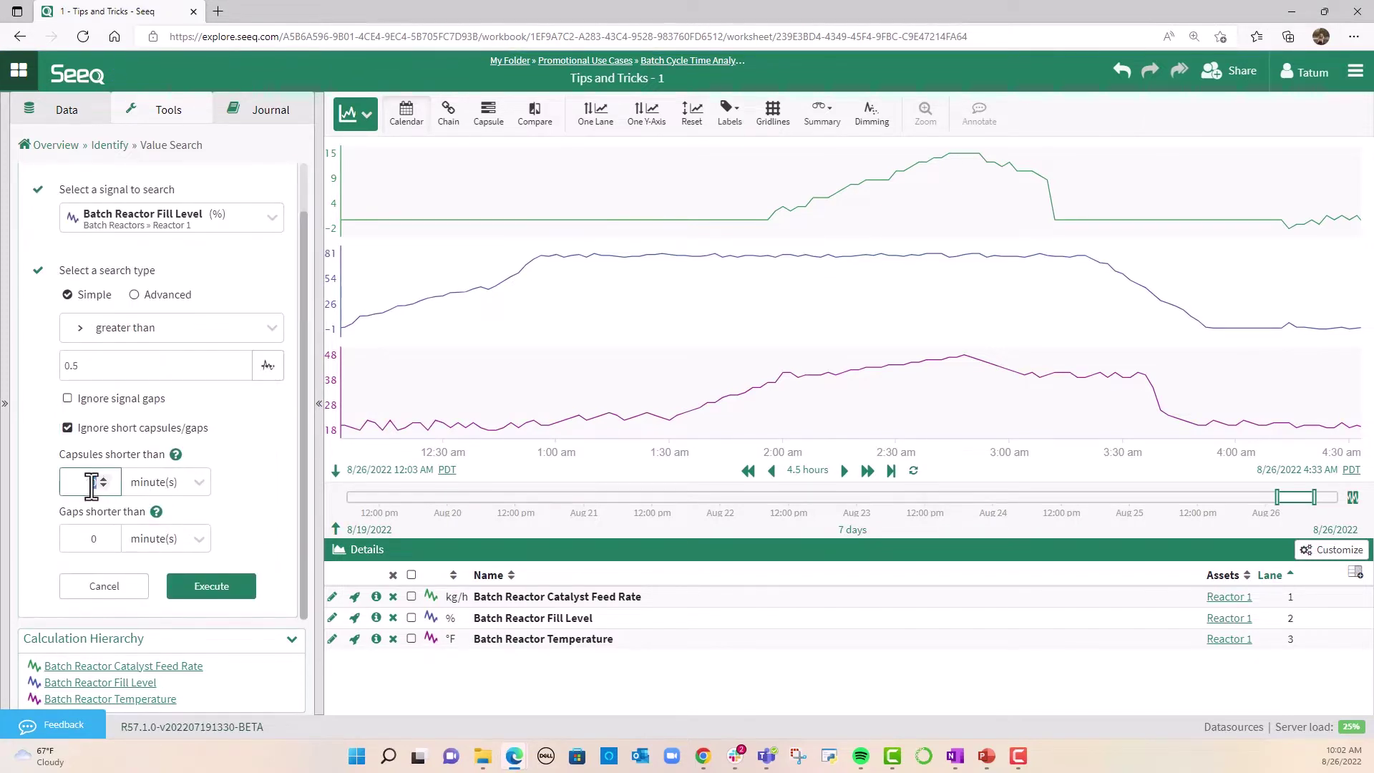
double_click(93, 539)
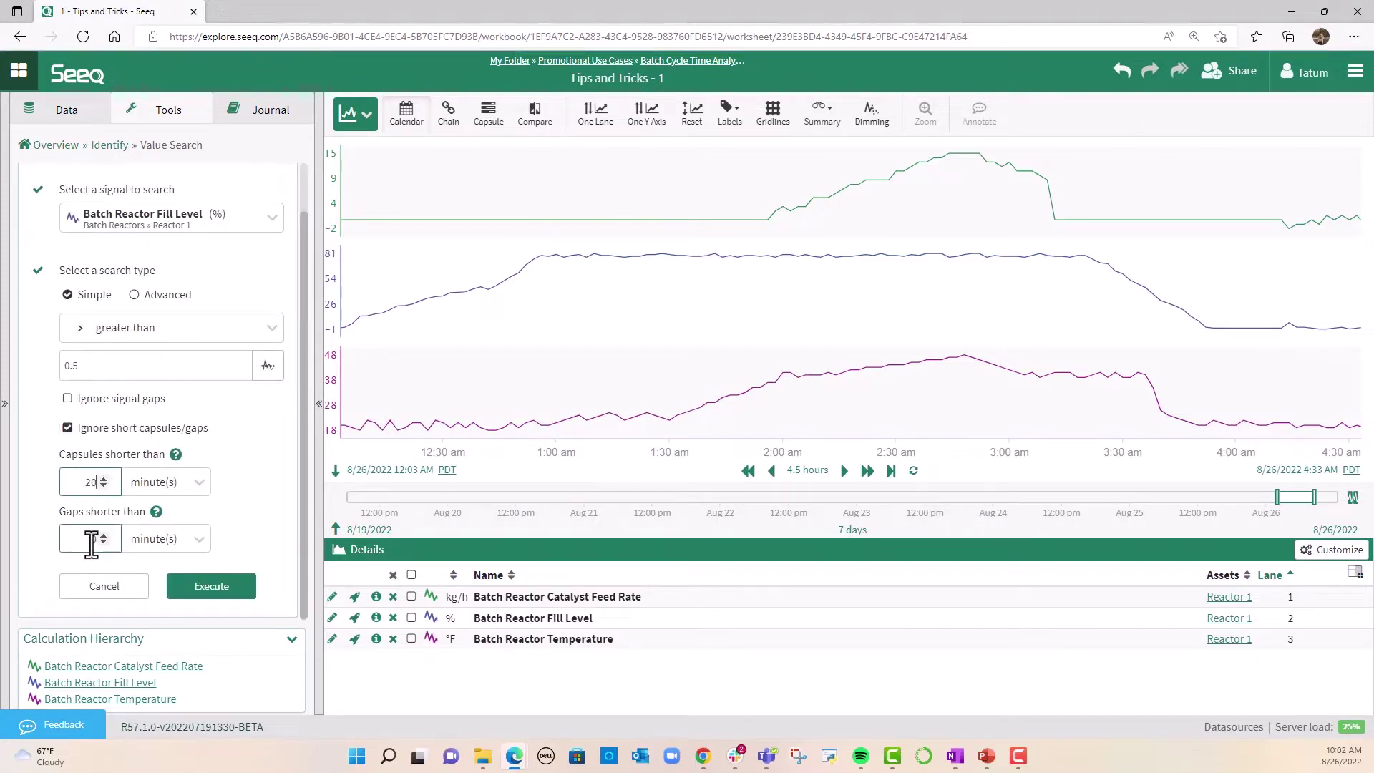
click(211, 585)
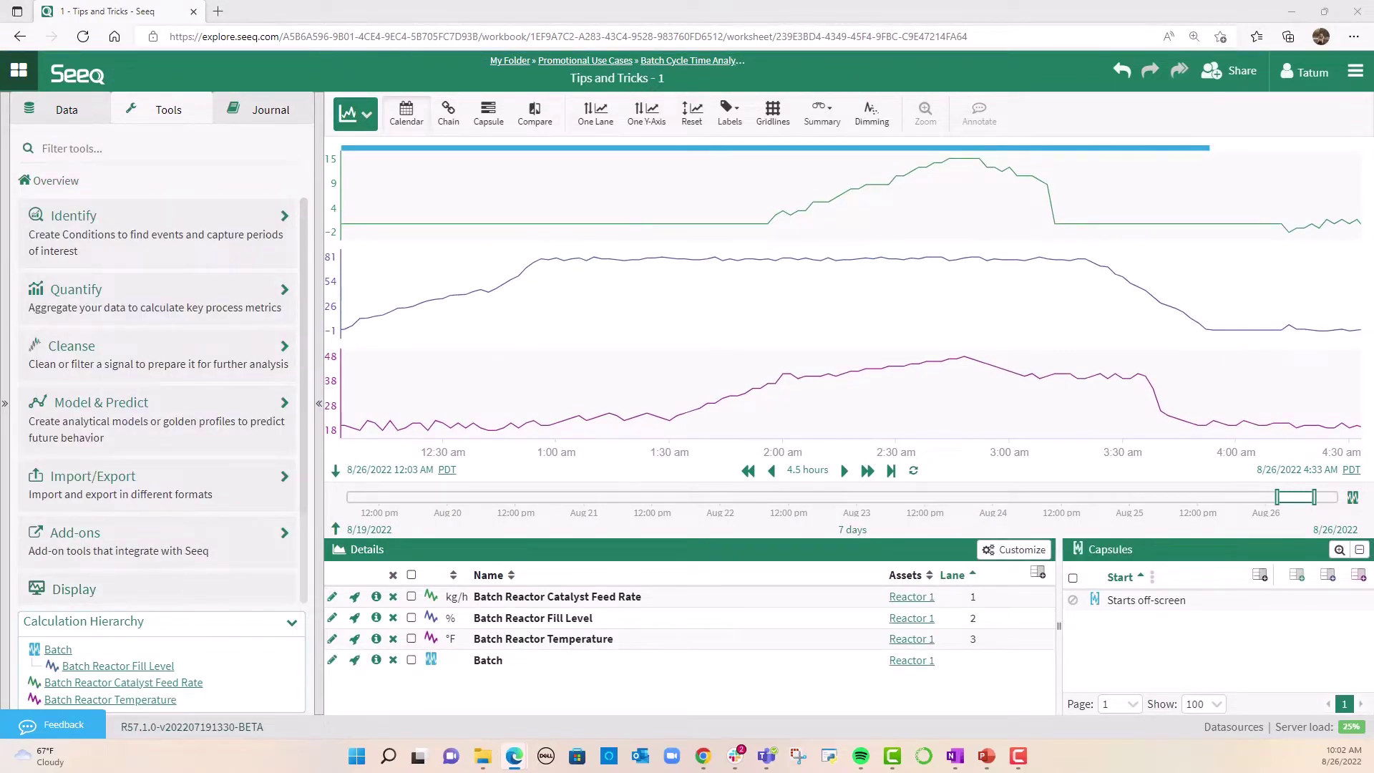
Add Product Code to the trend and start a formula named Coded Batch.
click(72, 114)
click(132, 424)
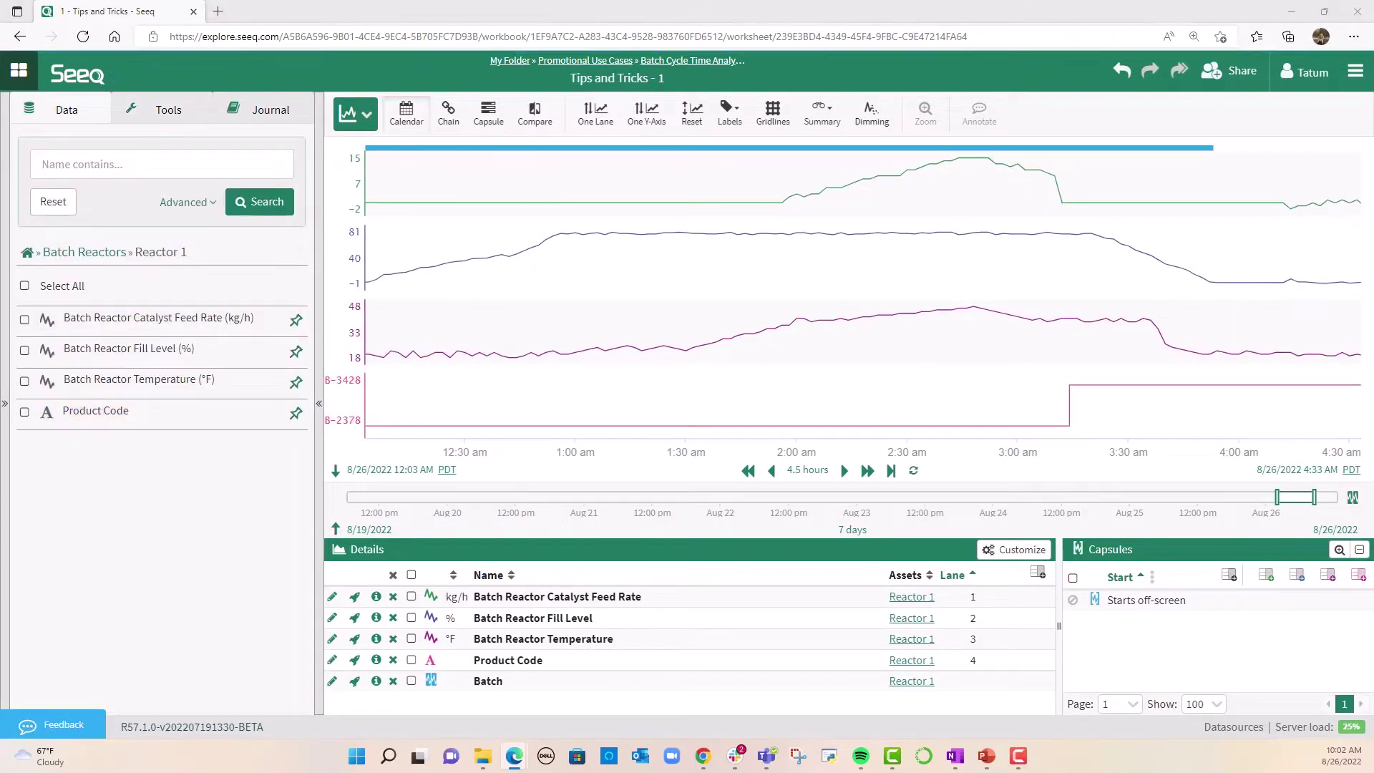
click(179, 108)
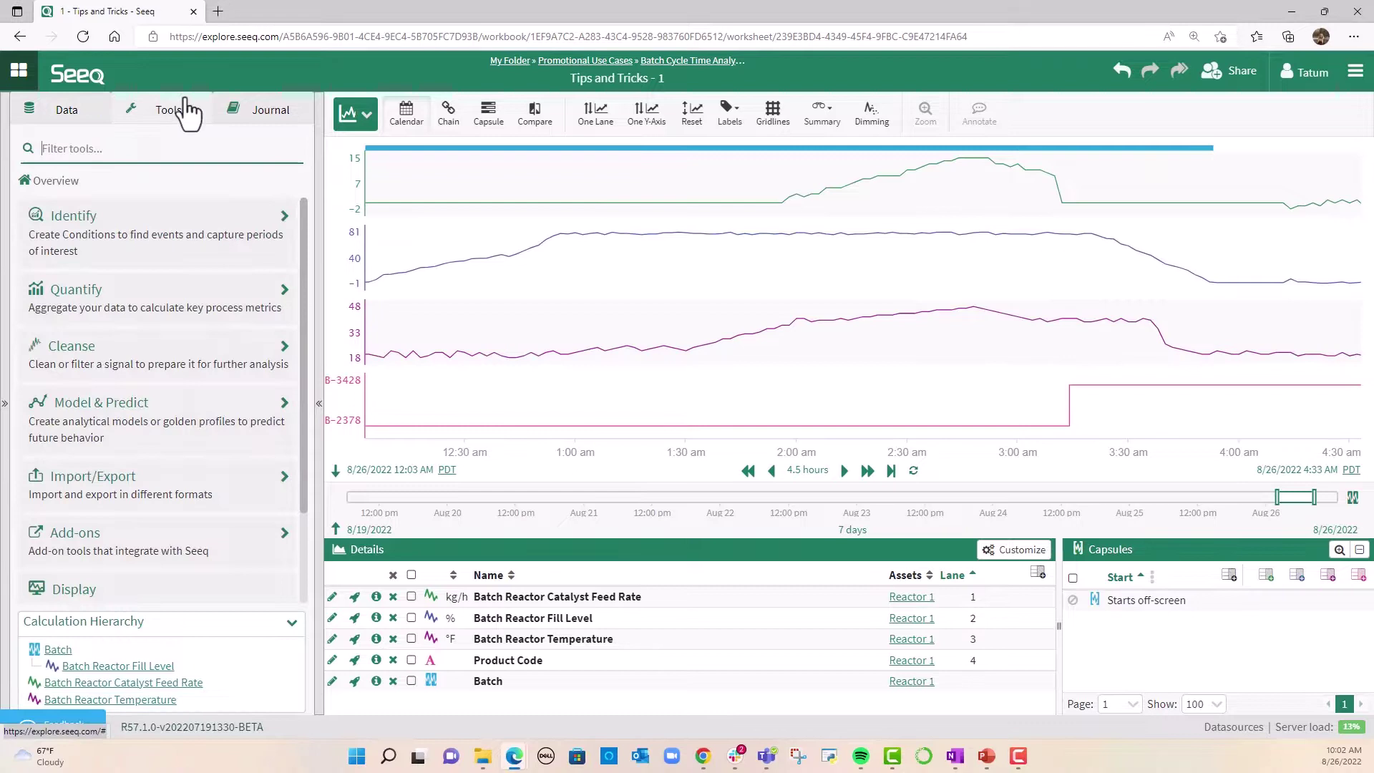
scroll(213, 390, down, 2)
click(153, 543)
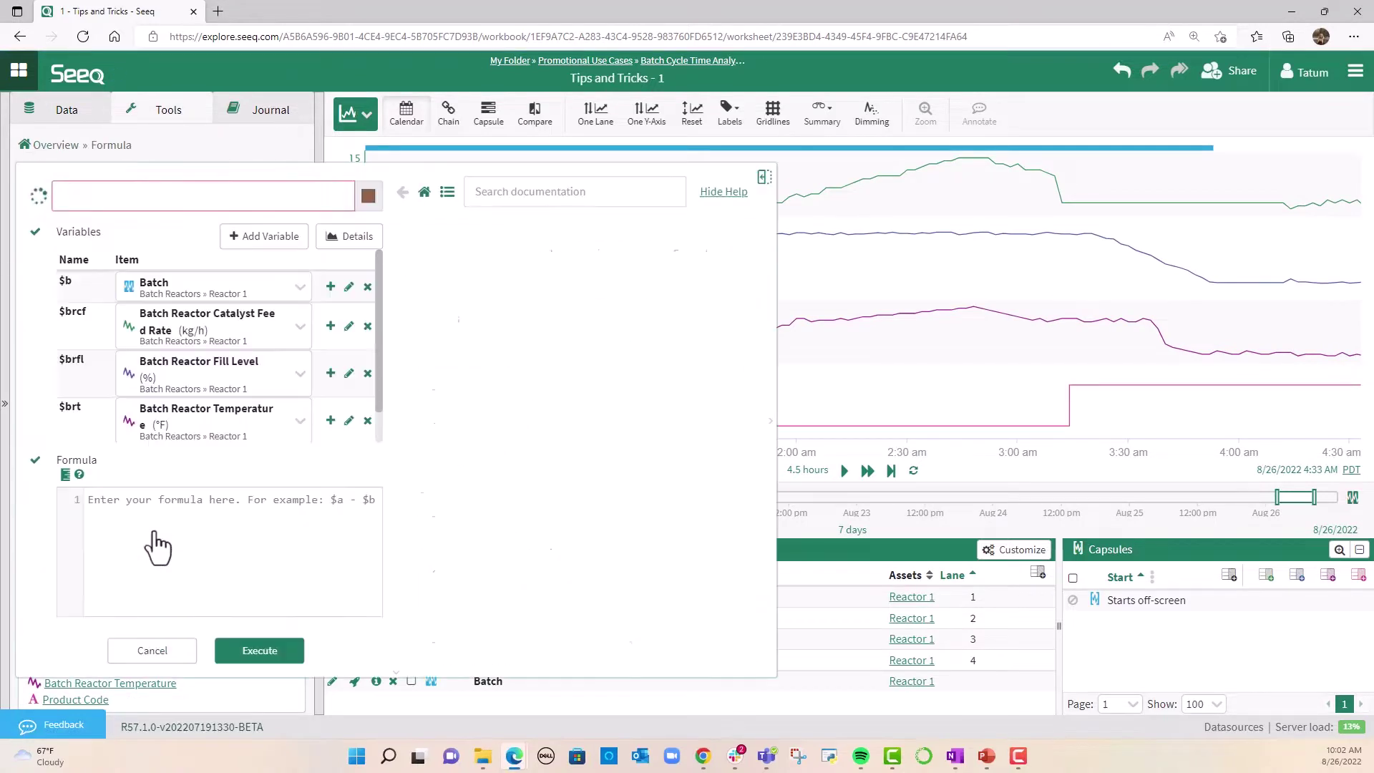
text(Coded Batch)
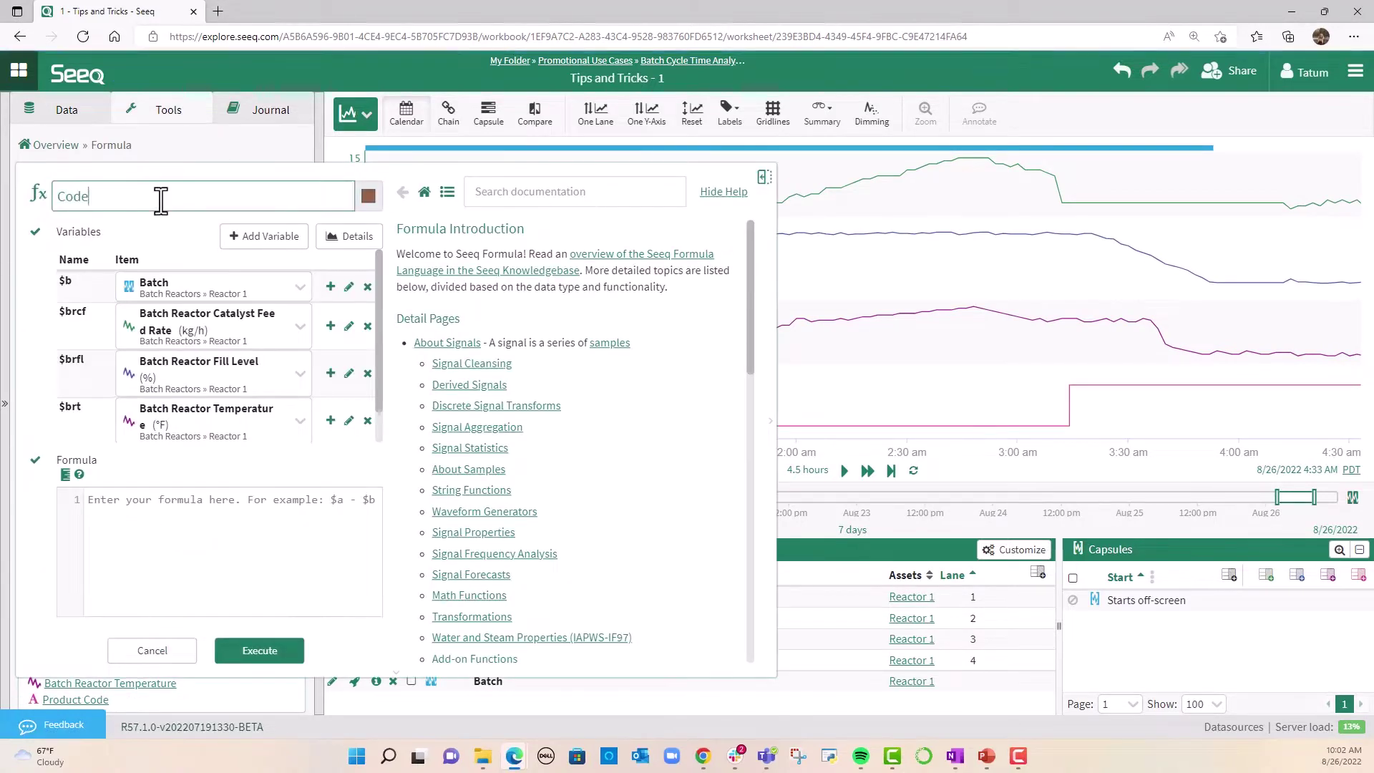
Enter the formula $b.setMaximumDuration(40hr).setProperty('Product Code', $pc, startvalue) across two lines.
click(186, 507)
click(329, 286)
text(.setm)
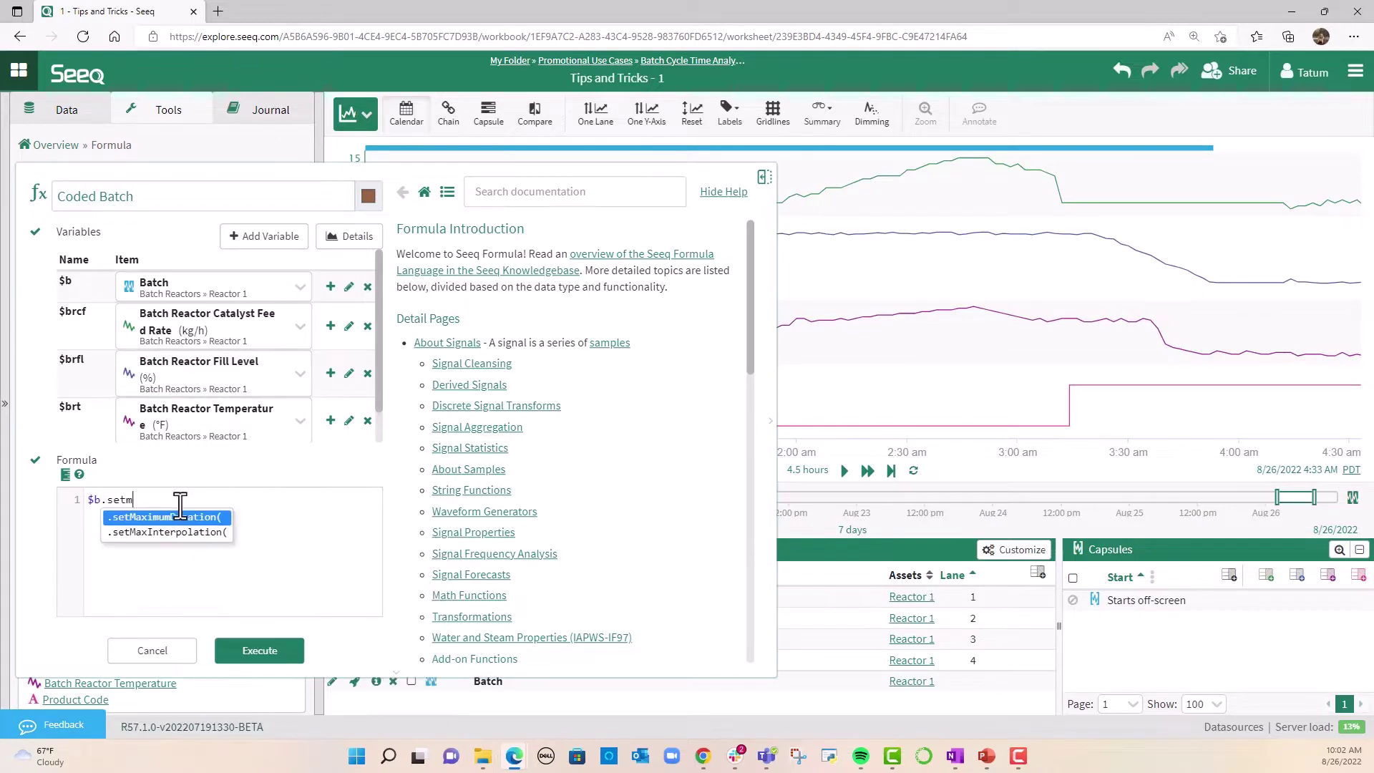
key(Return)
text(40hr))
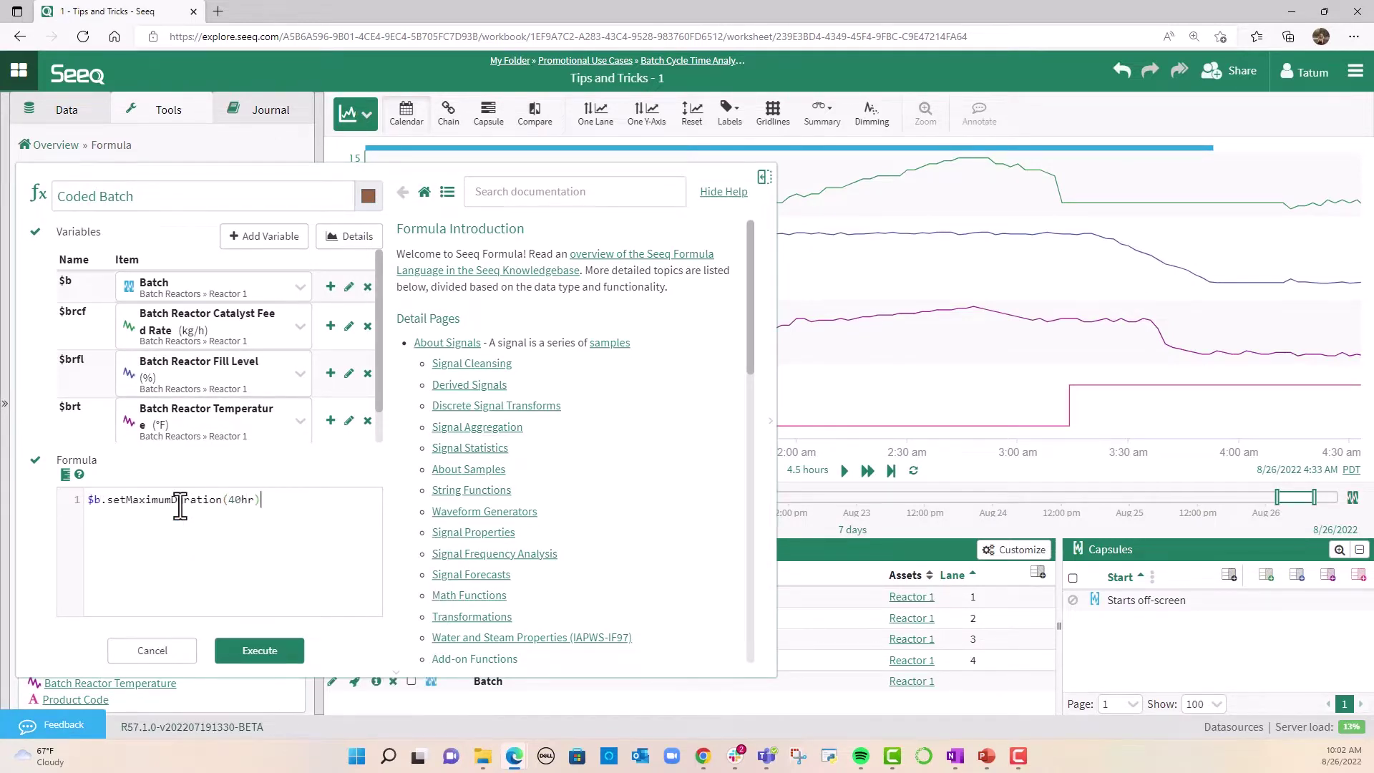
text(.setProp)
key(Return)
text('Product Code',)
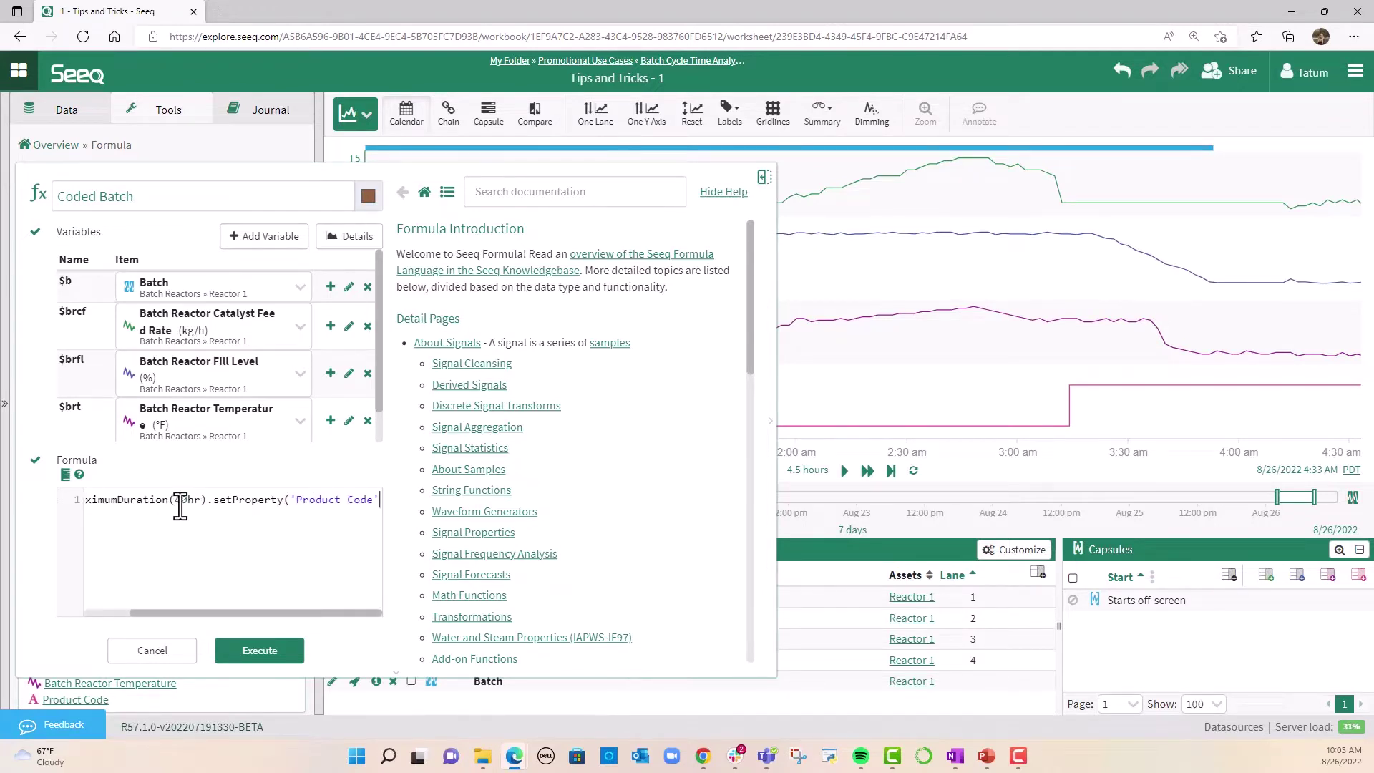
click(207, 505)
key(Return)
click(278, 527)
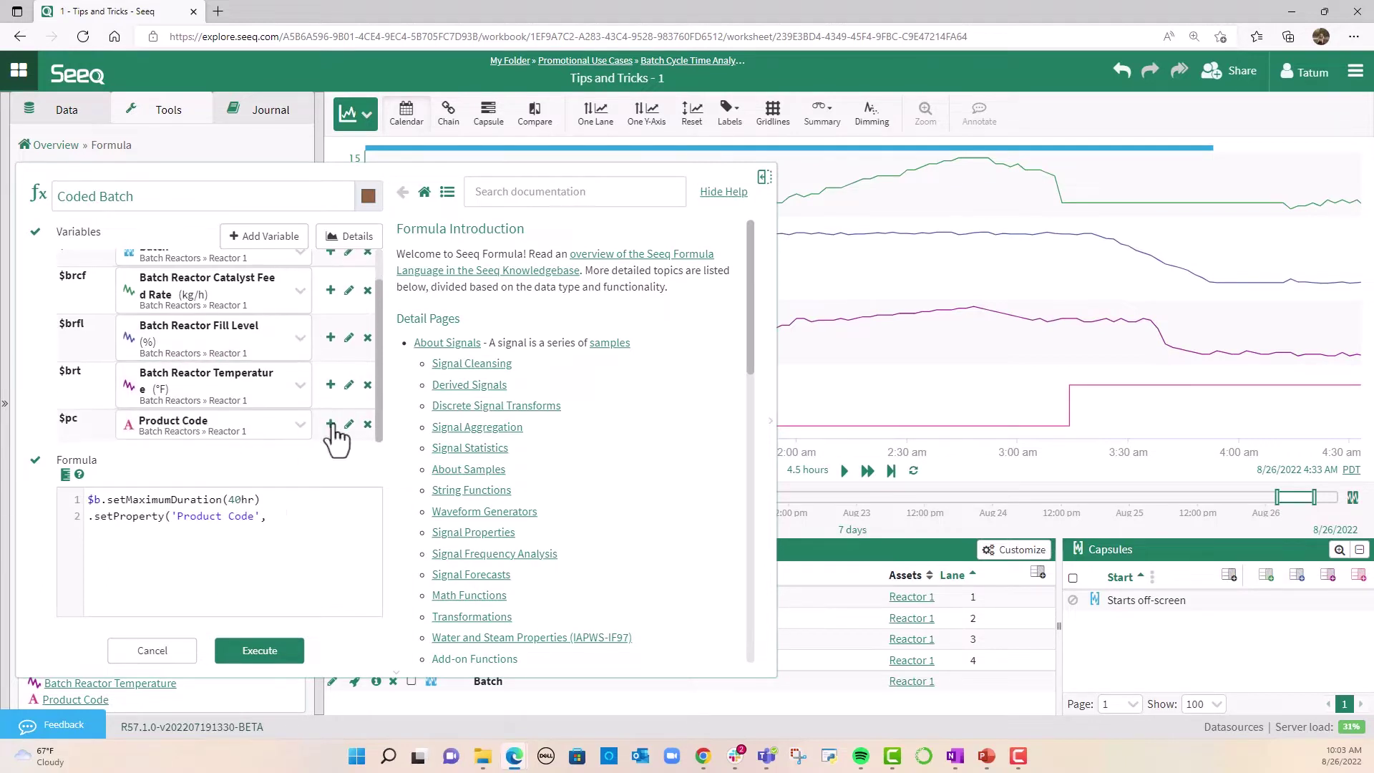
text($pc)
text(,startvalue))
Execute Coded Batch and label lanes with signal names, units, condition names and Product Code.
click(260, 650)
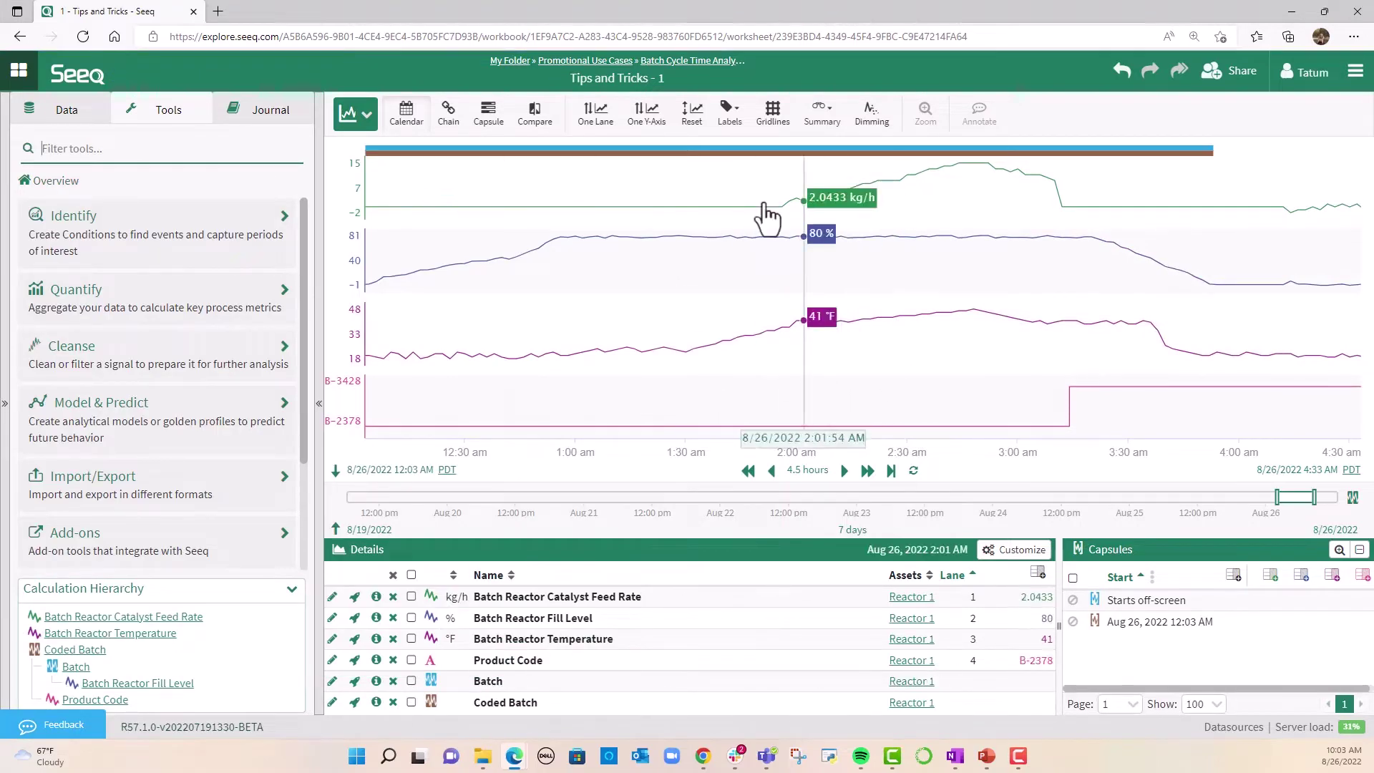
click(729, 110)
click(943, 187)
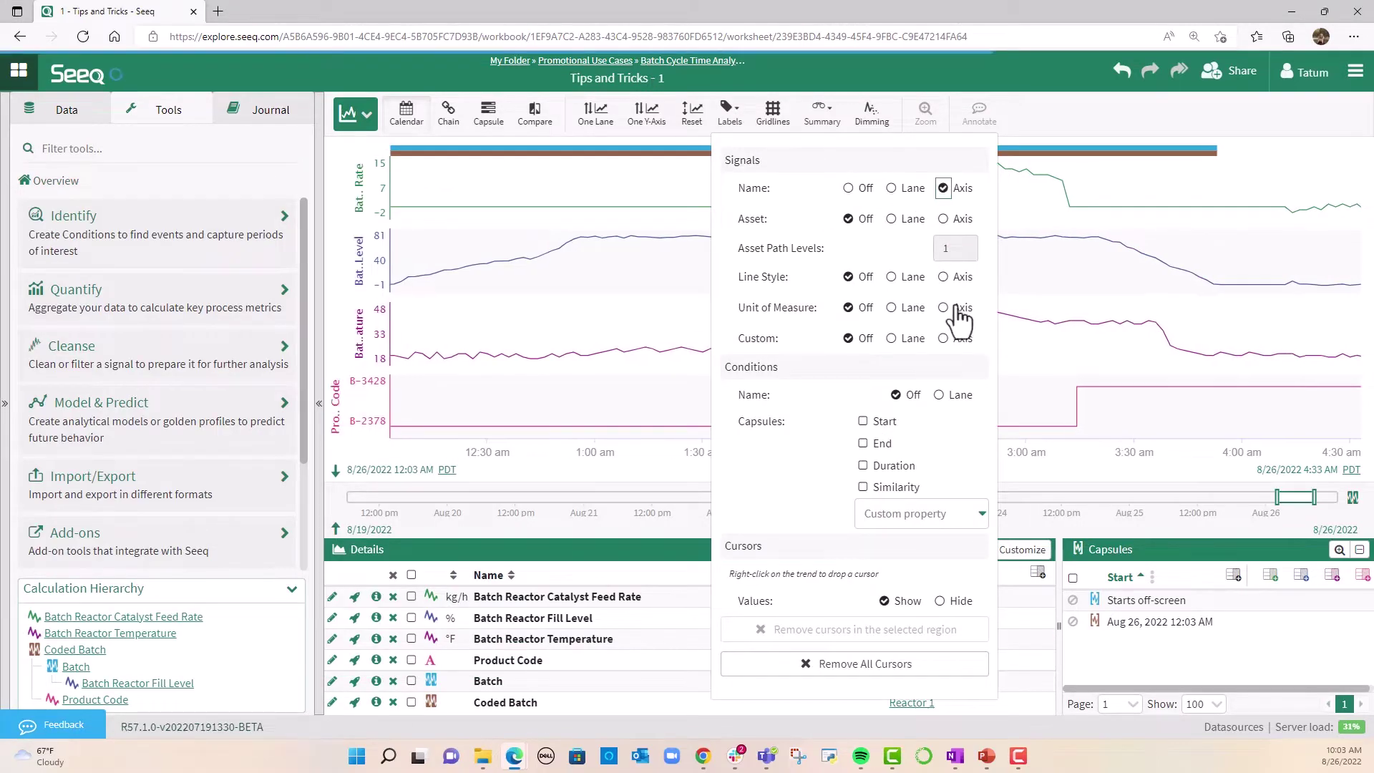
click(944, 307)
click(891, 187)
click(939, 394)
click(922, 513)
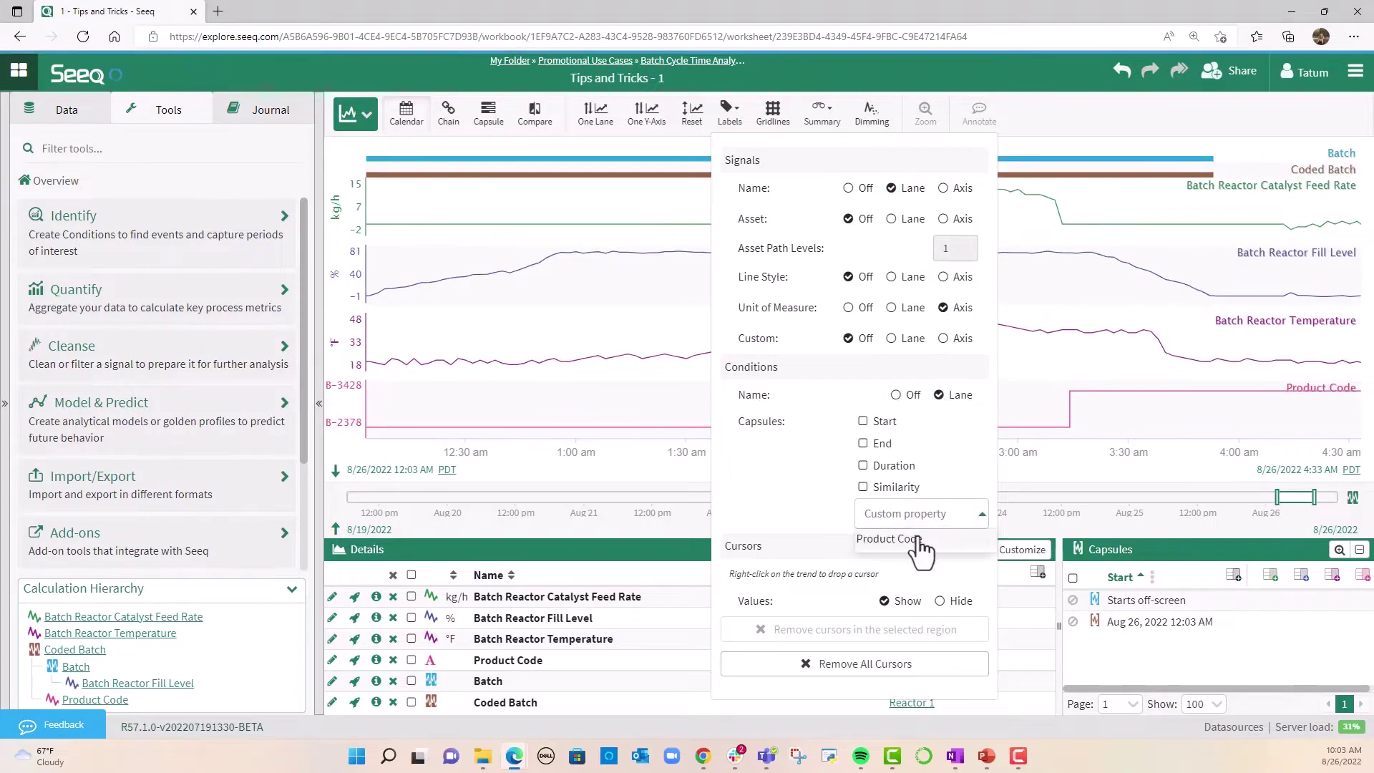
click(888, 538)
click(1064, 129)
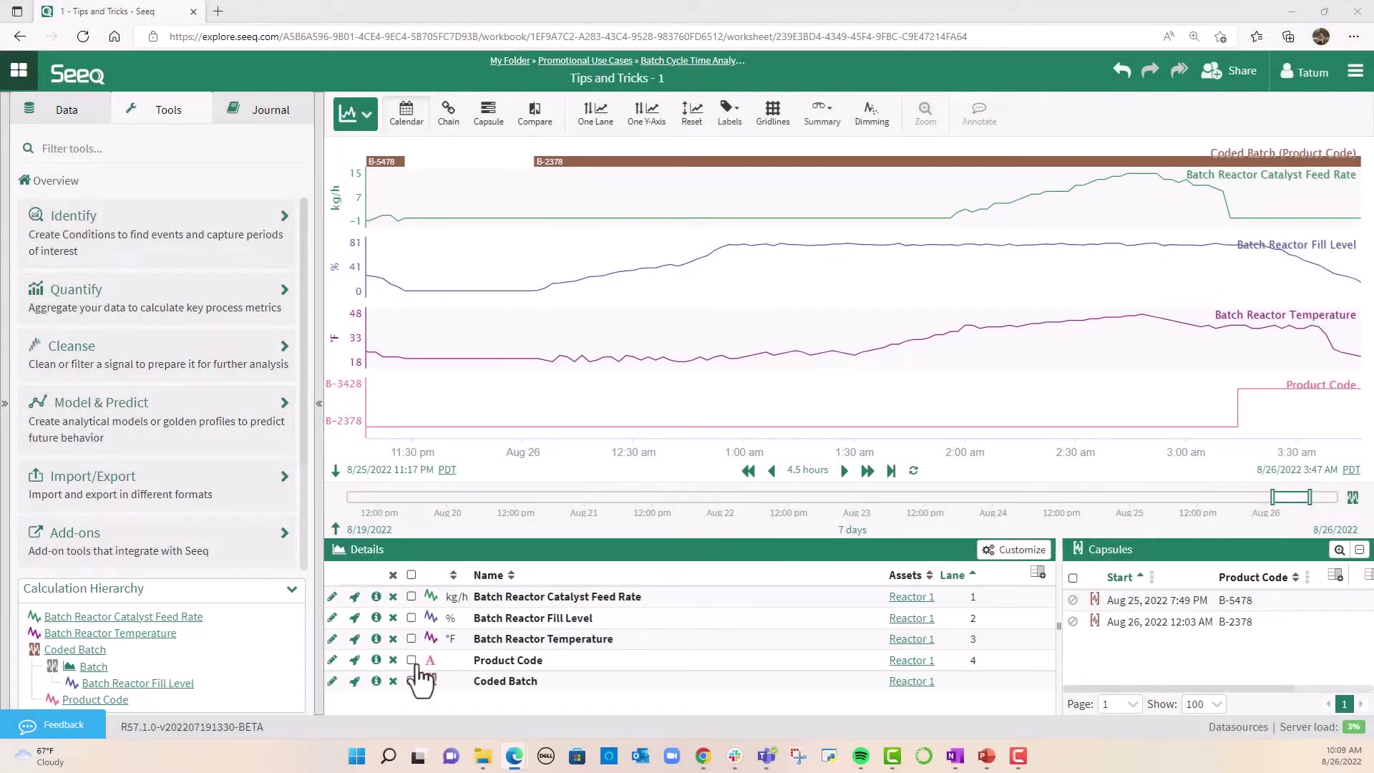
Remove Product Code, temperature and catalyst feed rate from the trend.
click(393, 660)
click(393, 638)
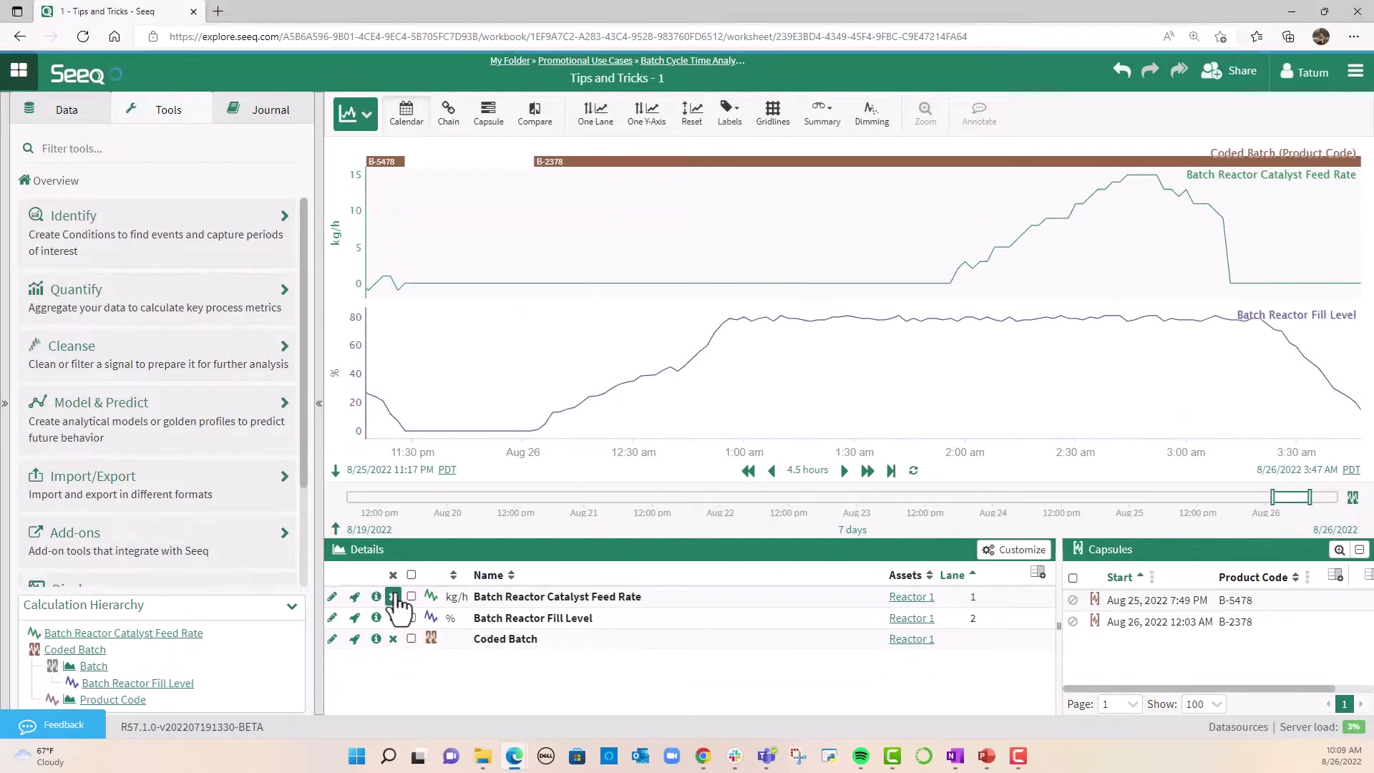
click(393, 596)
Create a 10-minute Smooth Batch Reactor Fill Level and put it in one lane with the raw fill level.
click(158, 351)
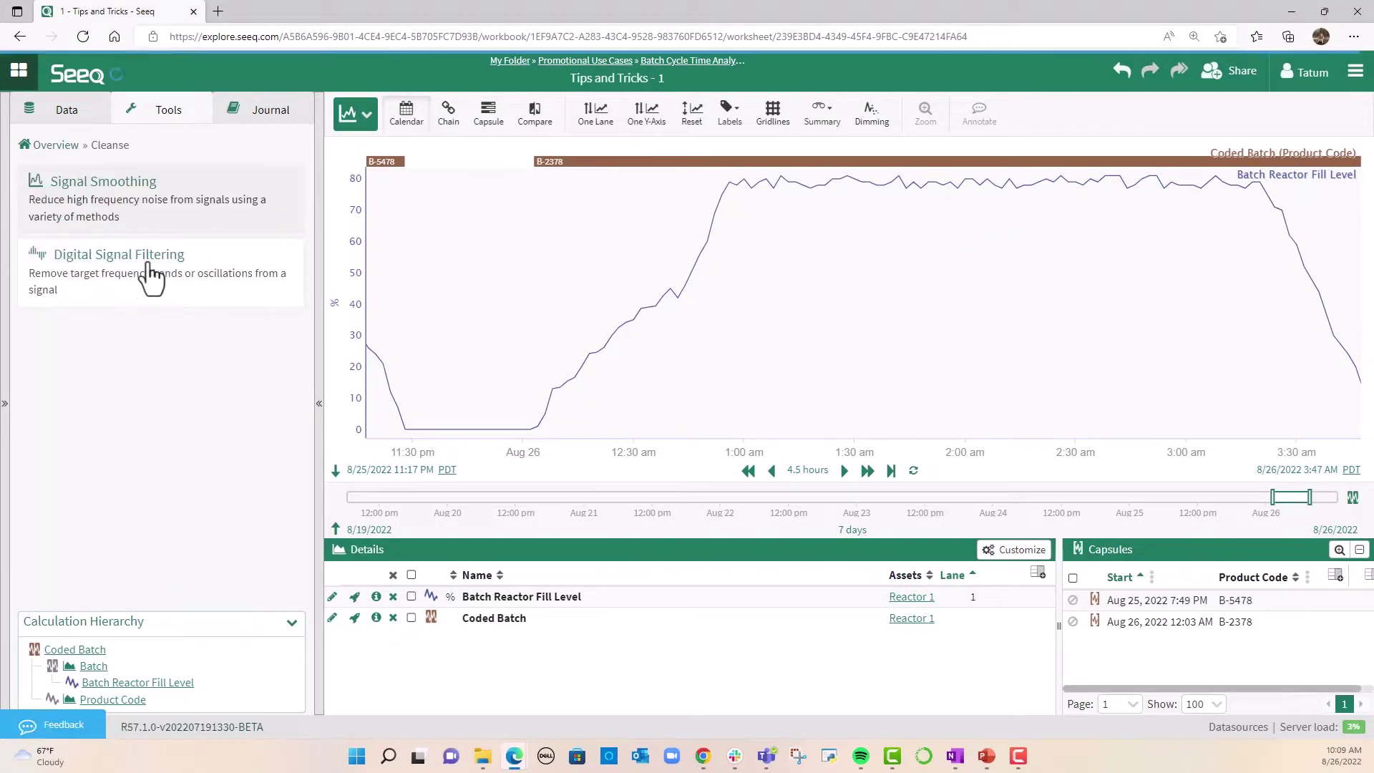
click(139, 204)
triple_click(143, 193)
text(Smooth Batch Reactor Fill Level)
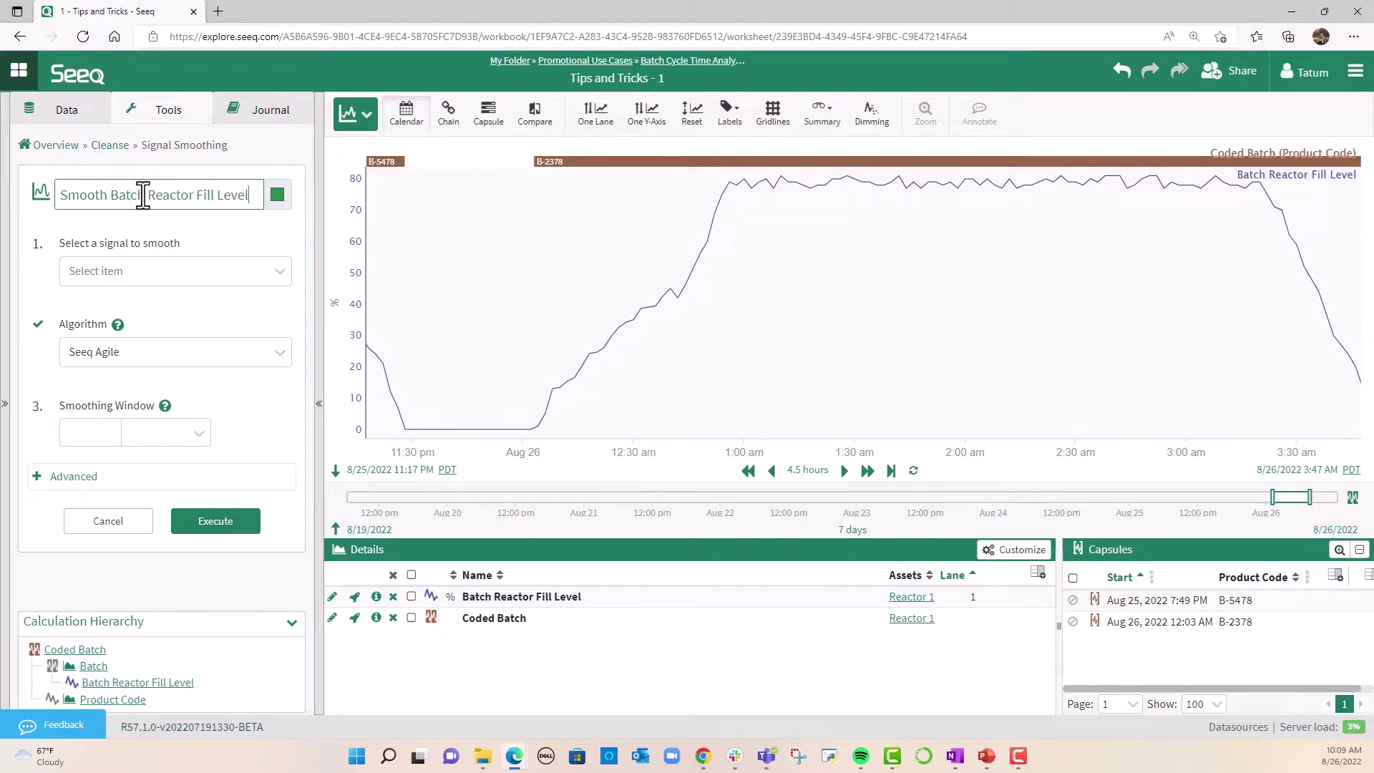
click(147, 265)
click(184, 319)
click(158, 435)
click(153, 521)
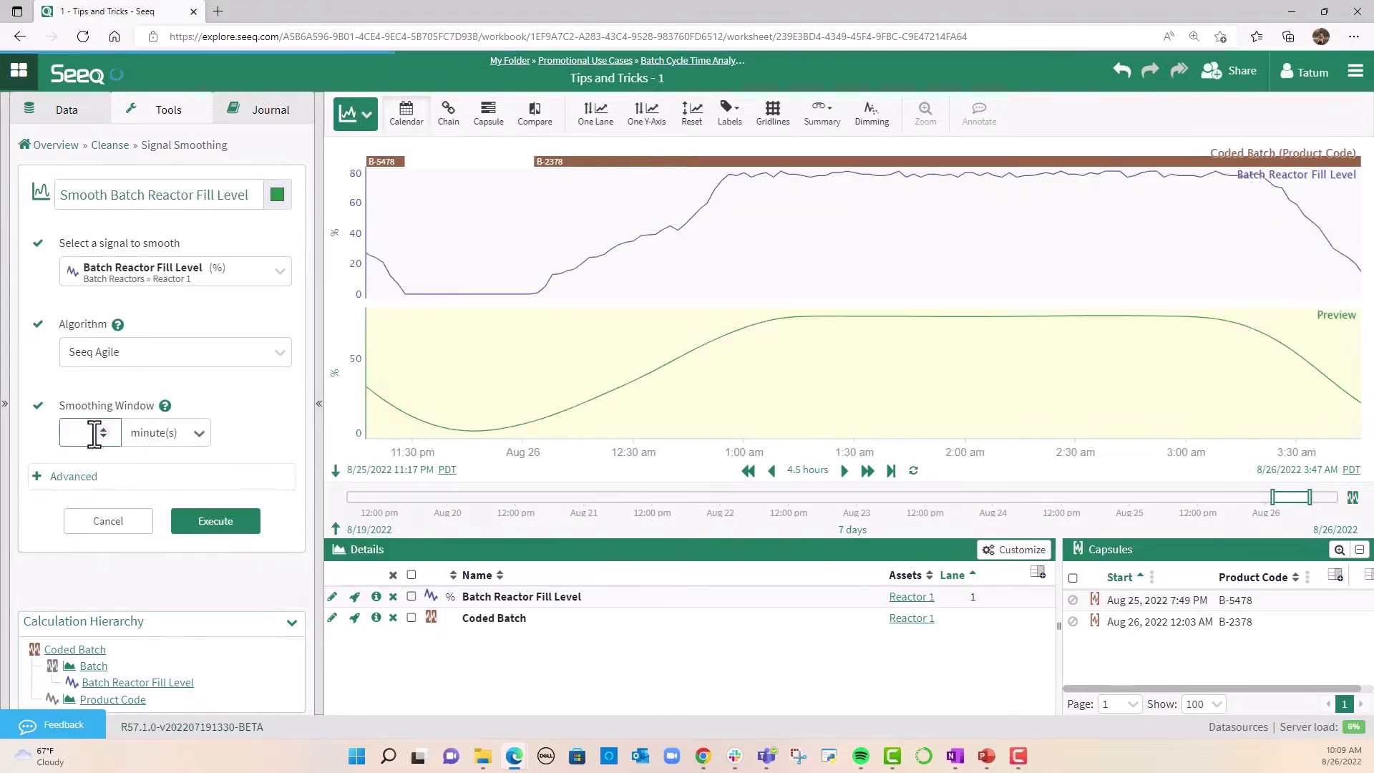
text(10)
click(211, 524)
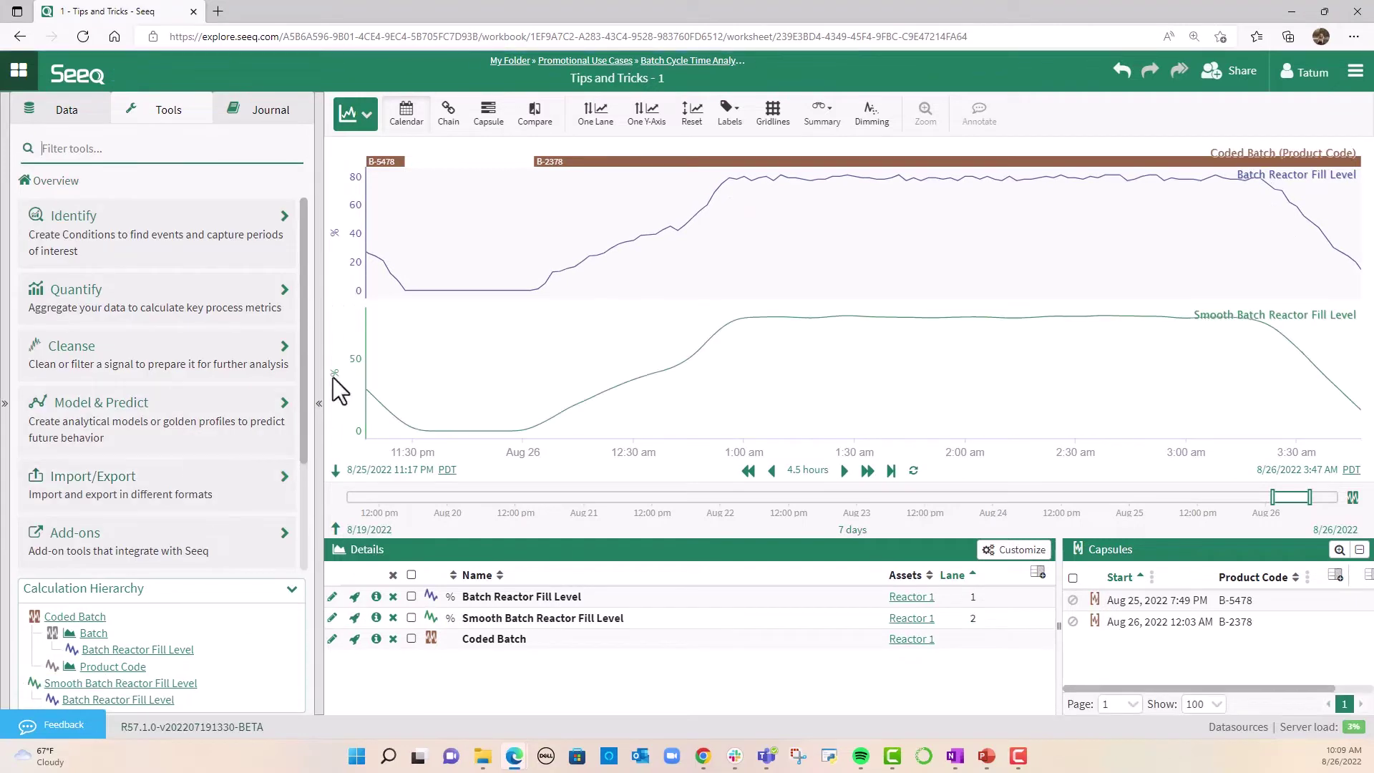
click(596, 113)
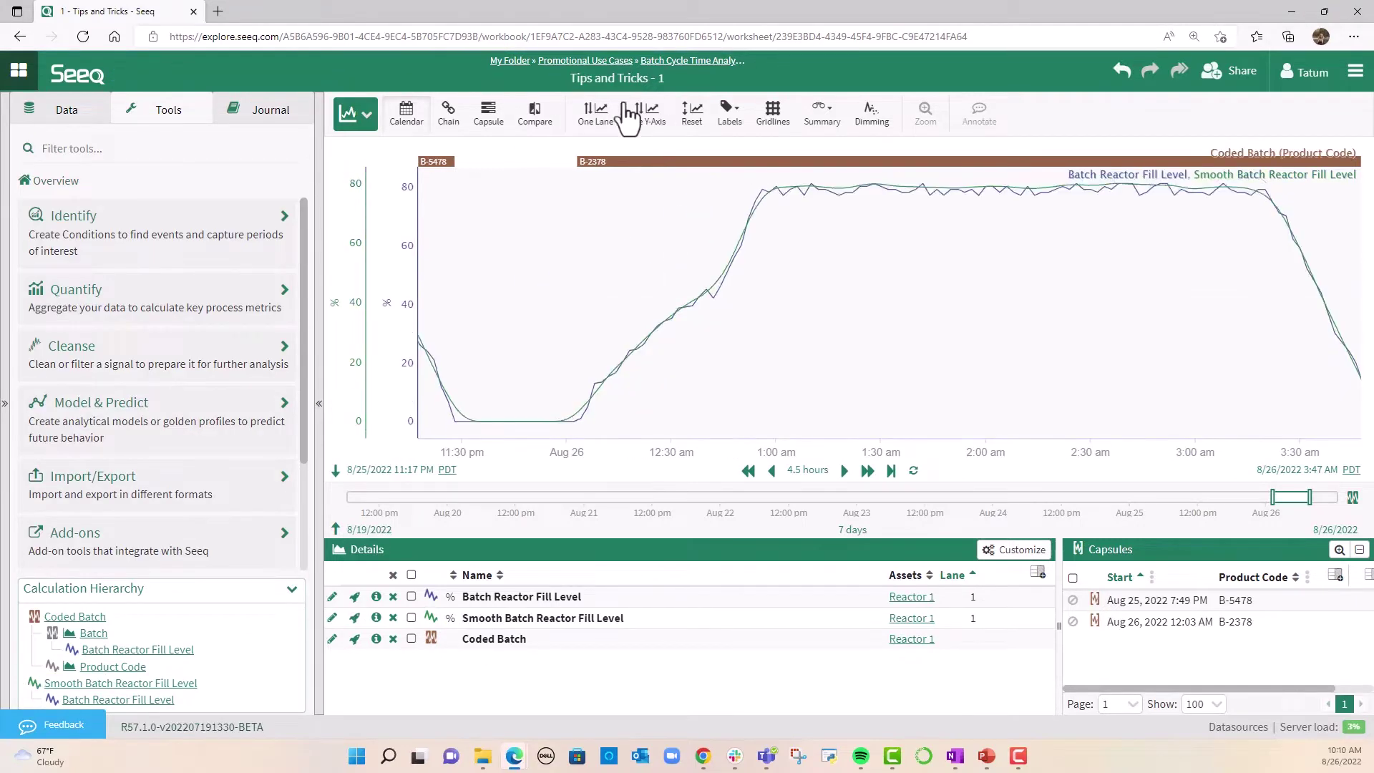
Create the formula 'Derivative of Smooth Batch Reactor Fill Level' as $sbrf.derivative().
click(133, 508)
triple_click(142, 195)
text(Derivative of Smooth Batch Reac)
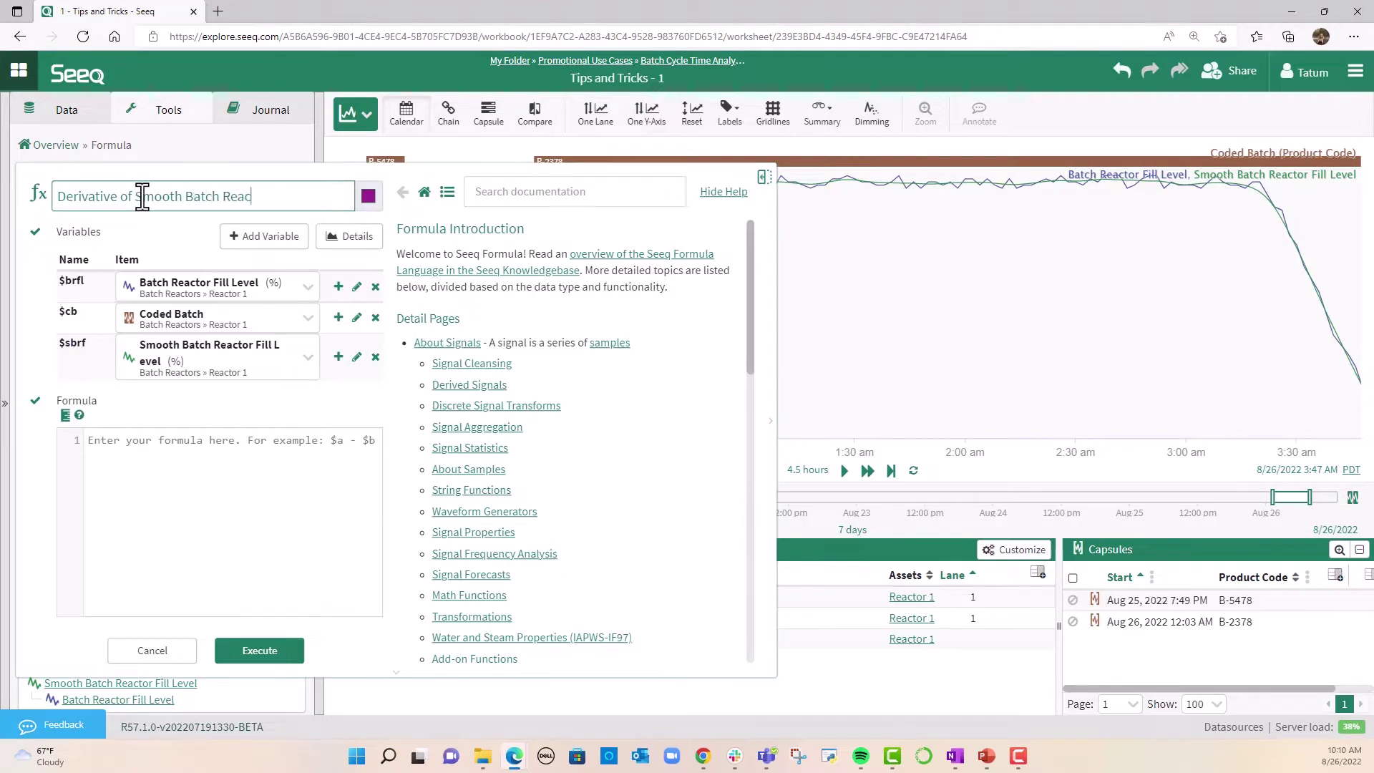
text(tor Fill Level)
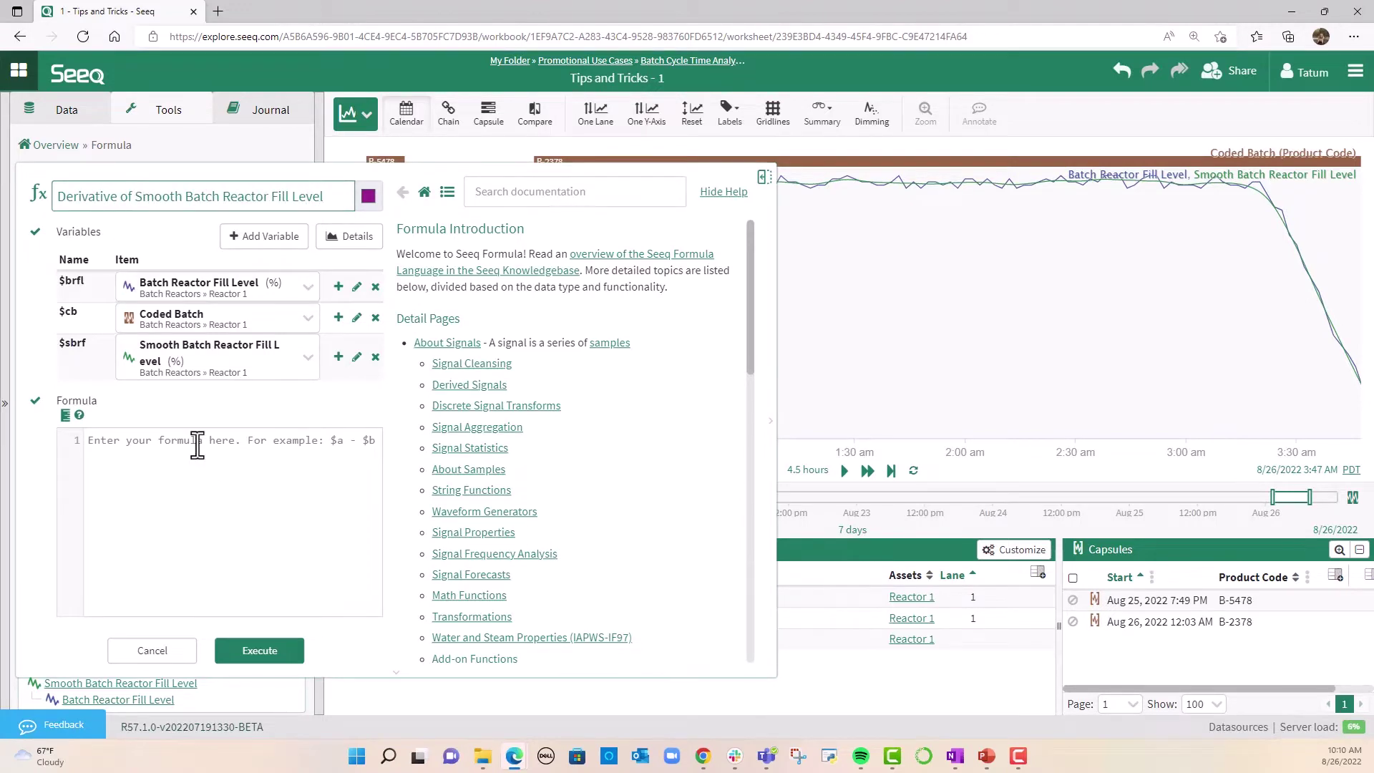
click(196, 444)
text($sbrfl)
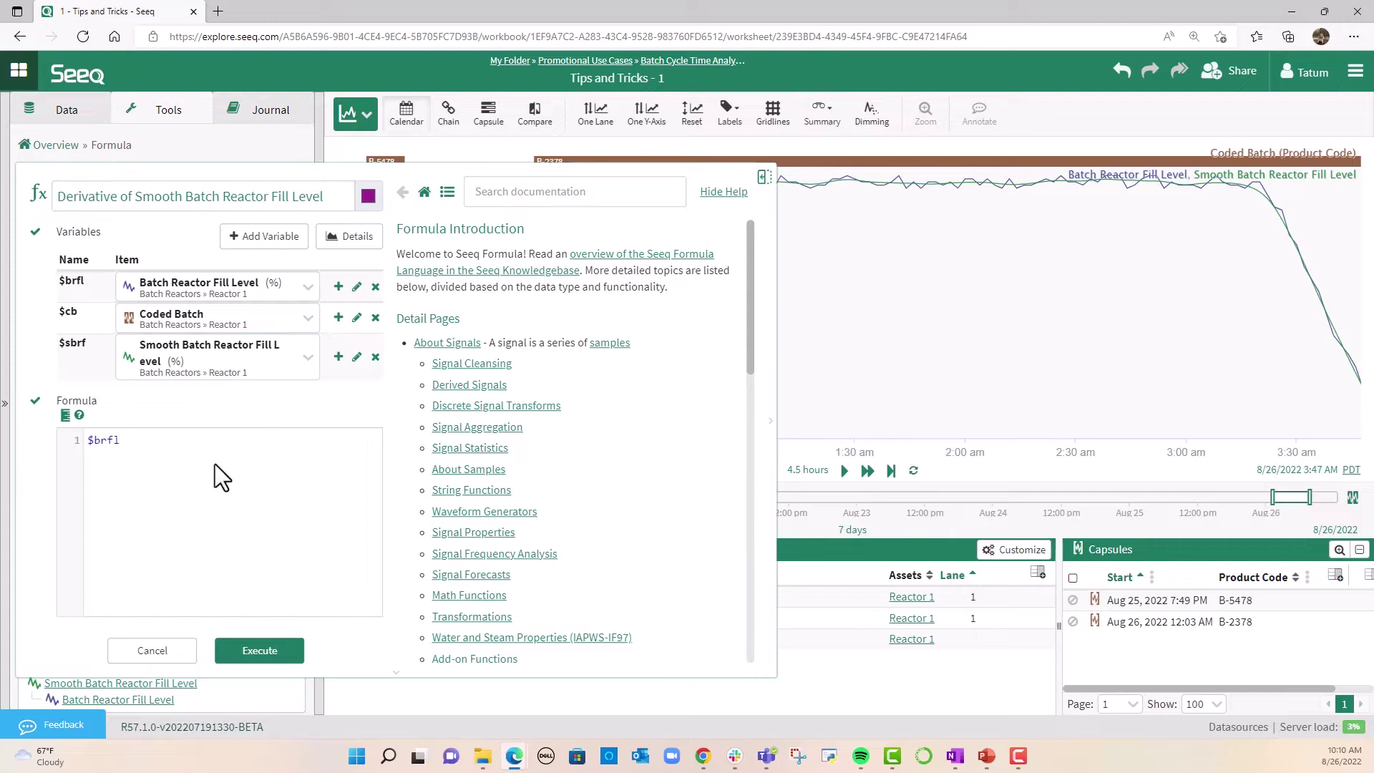
key(ctrl+a)
key(BackSpace)
text($sbrf.derivative()
click(259, 650)
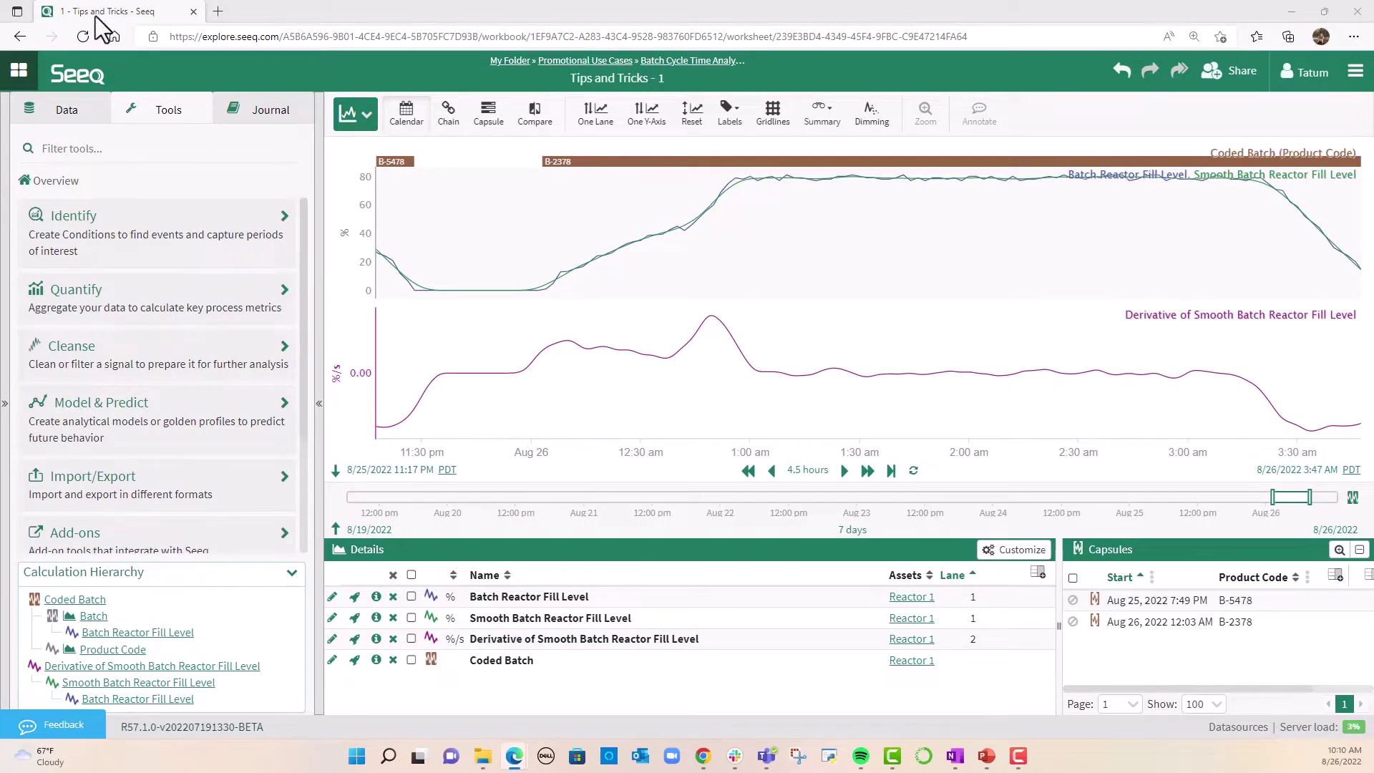
Start a Pump In value search on the derivative of the smoothed fill level.
click(263, 254)
click(146, 187)
text(Pu)
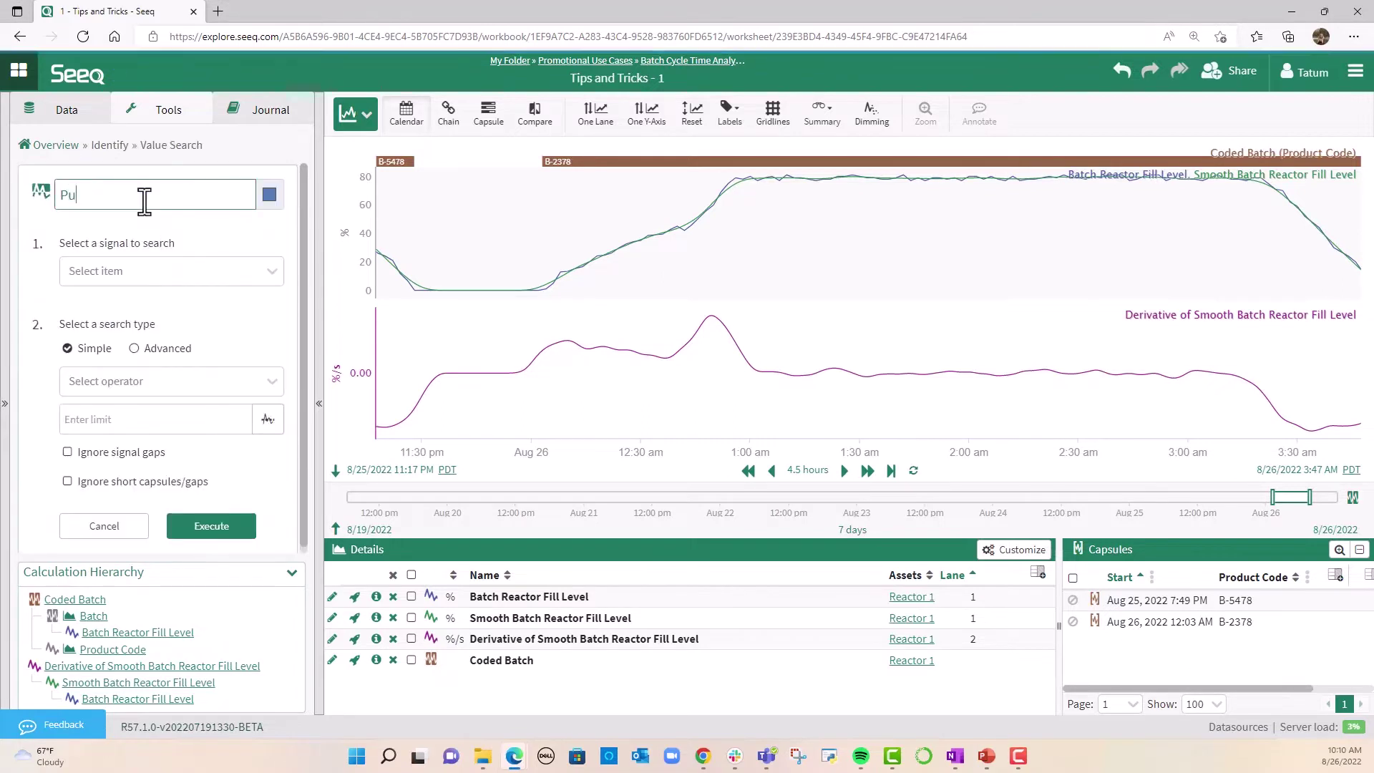
text(mp In)
click(157, 271)
click(166, 385)
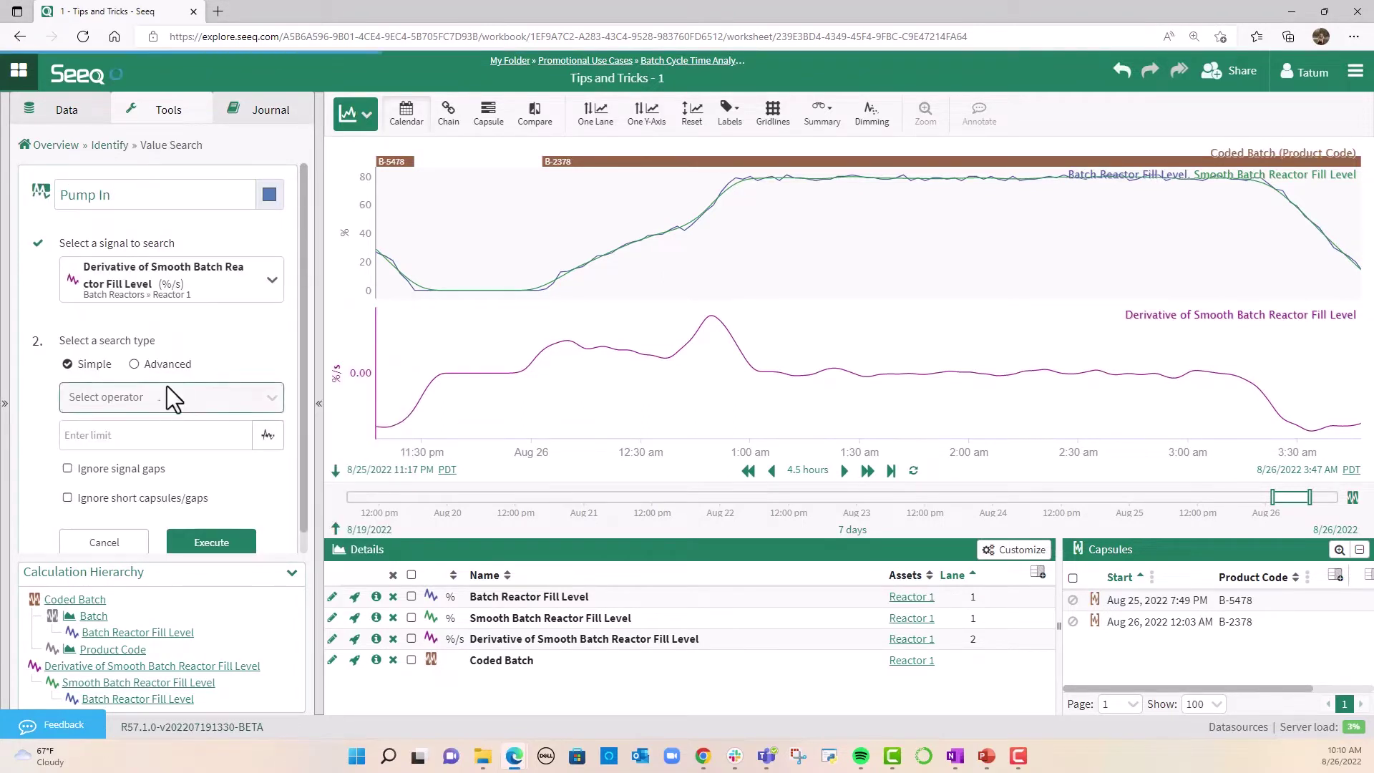
Search for values greater than 0.01, ignoring gaps under 10 minutes, and execute.
click(152, 394)
click(153, 489)
click(147, 435)
text(0.01)
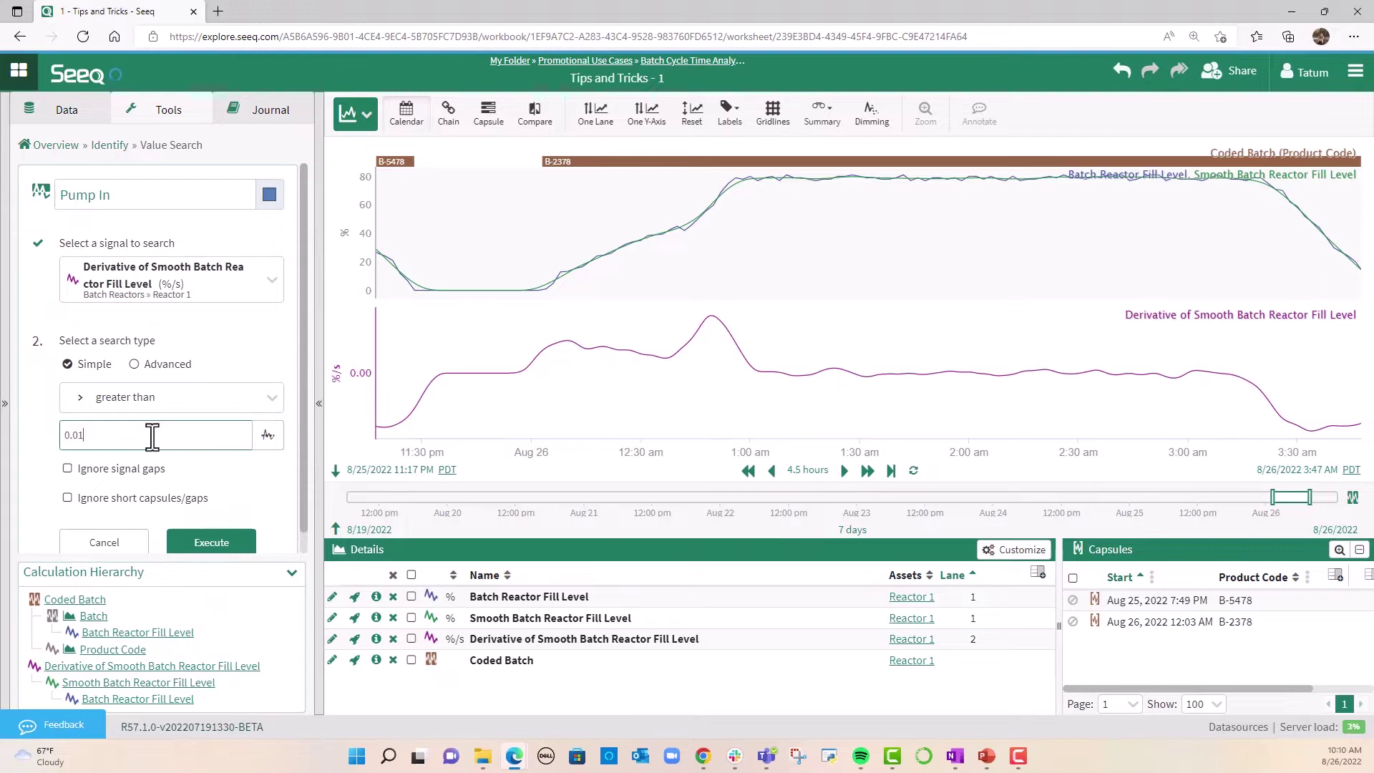
click(146, 501)
scroll(147, 505, down, 2)
double_click(93, 472)
text(10)
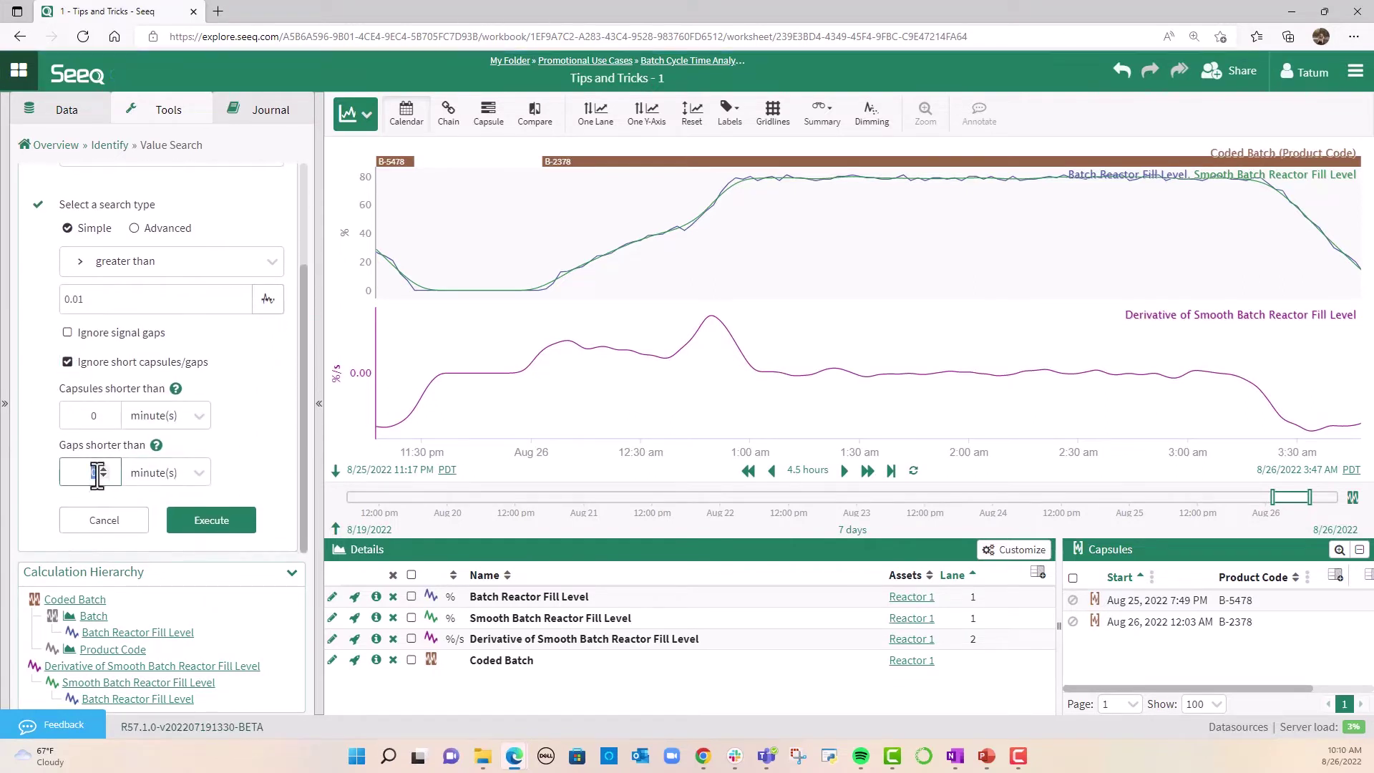
click(179, 520)
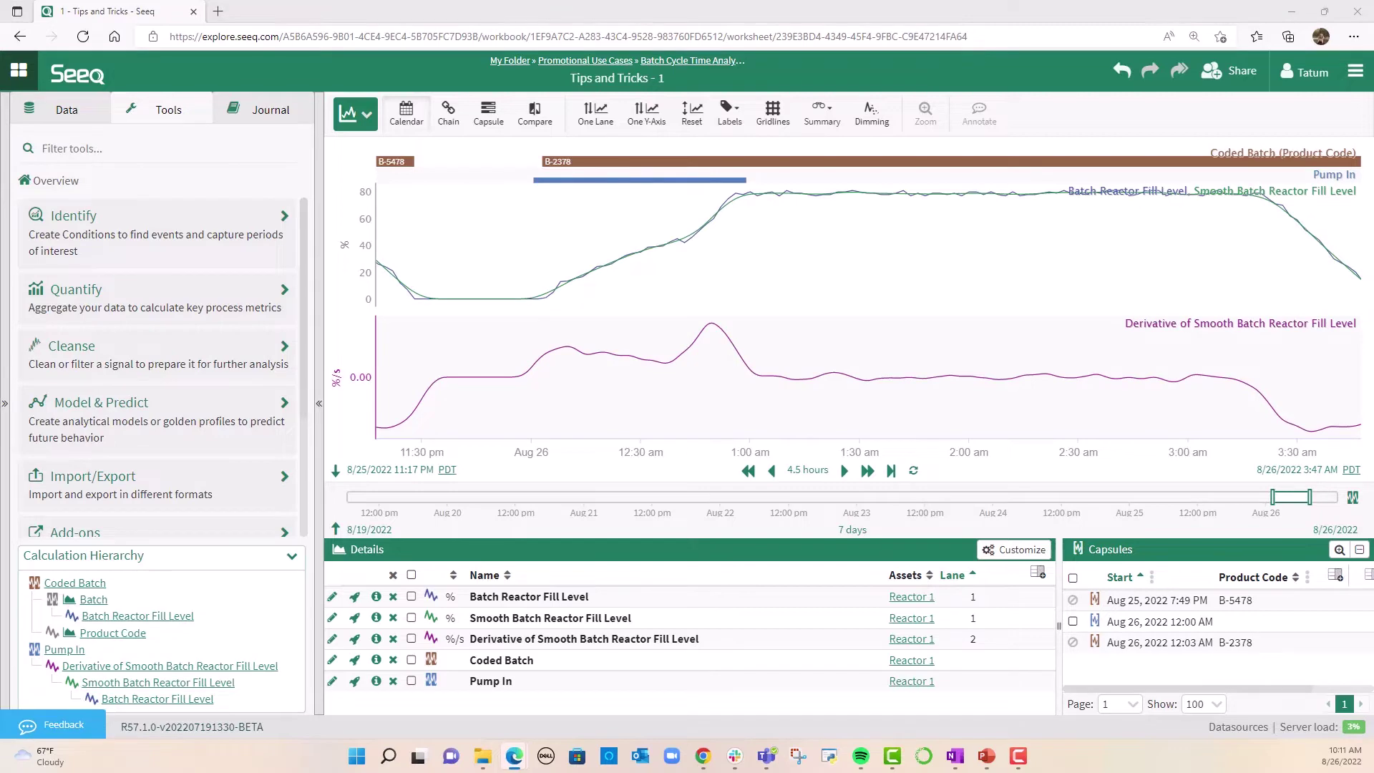
Duplicate Pump In as Pump Out, searching for derivative less than or equal to -0.01.
click(376, 680)
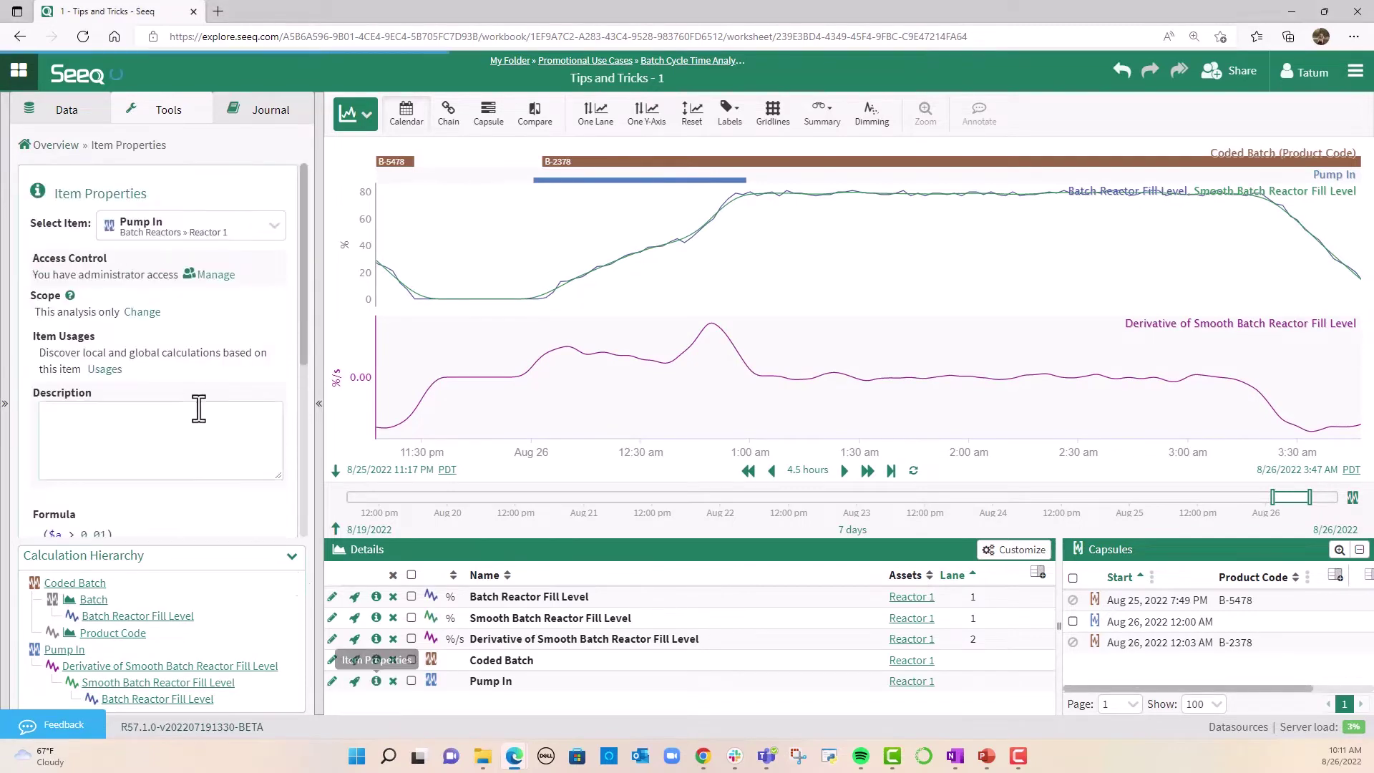
scroll(166, 405, down, 4)
click(183, 510)
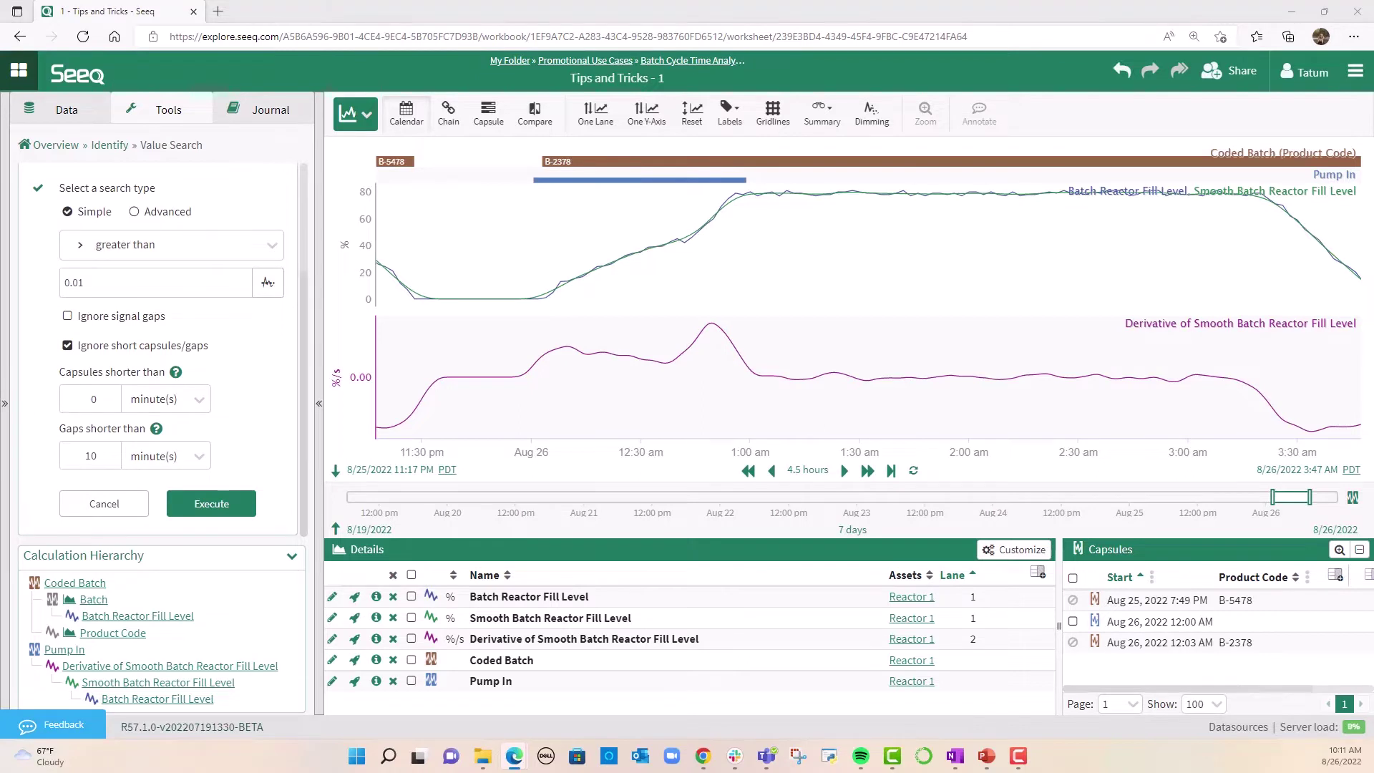
click(172, 245)
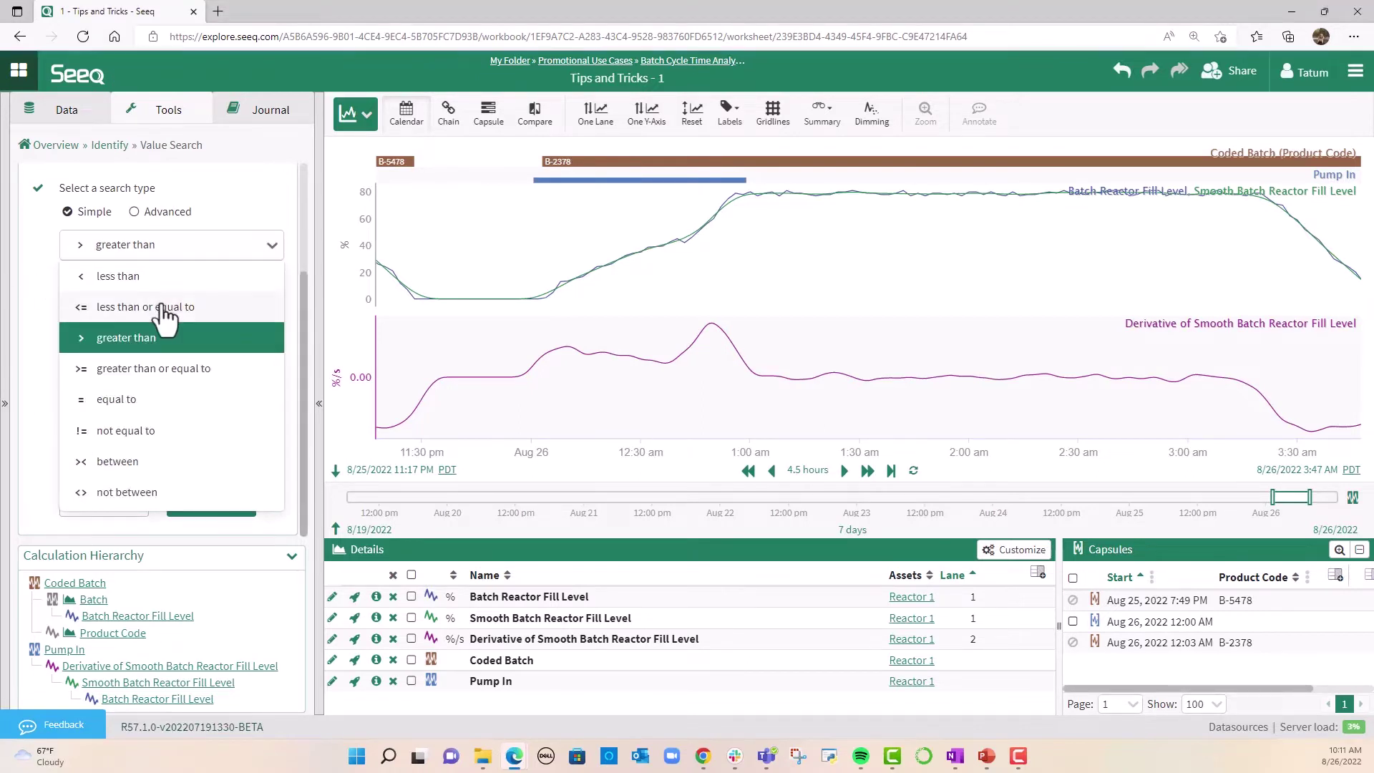
click(164, 309)
click(68, 282)
text(-)
scroll(113, 279, up, 3)
mouse_move(121, 195)
mouse_down()
mouse_move(61, 194)
mouse_move(103, 202)
mouse_up()
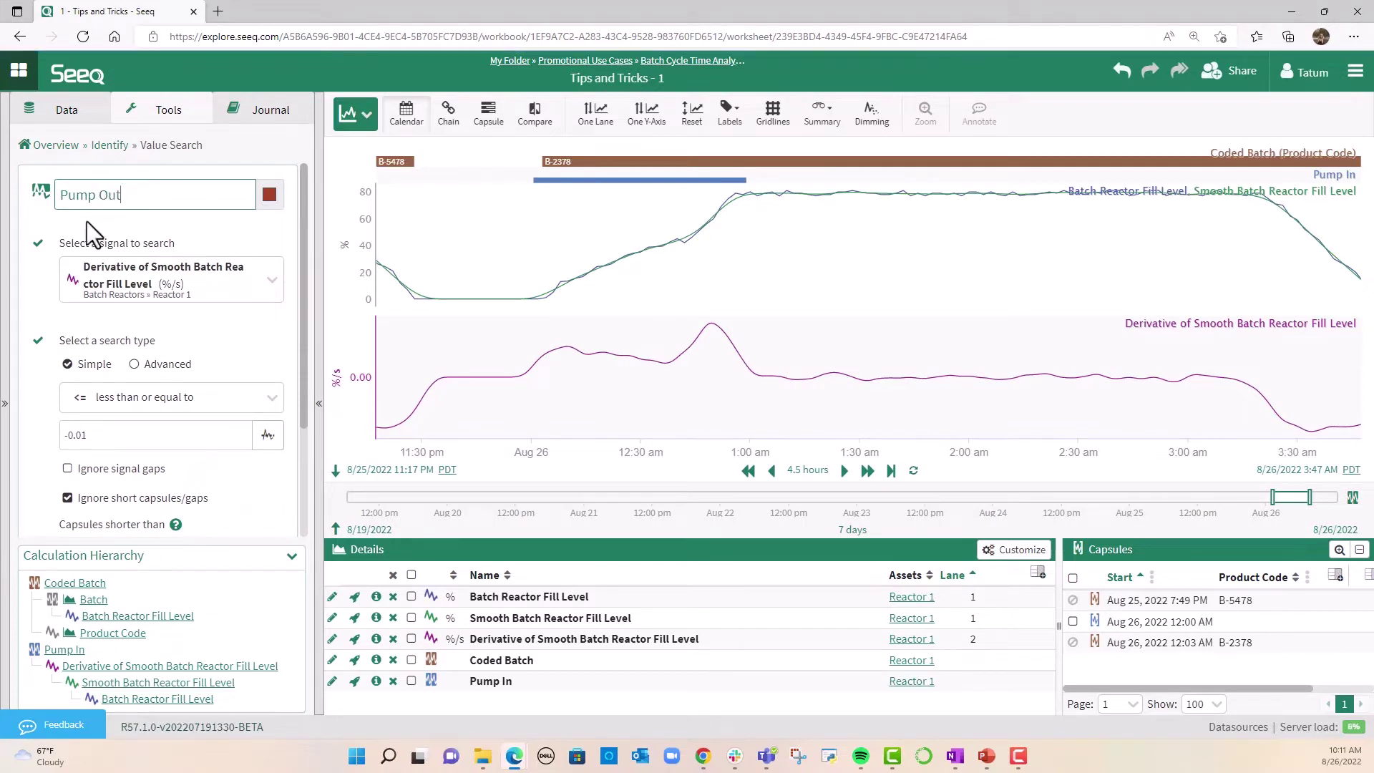
scroll(87, 221, down, 3)
click(208, 504)
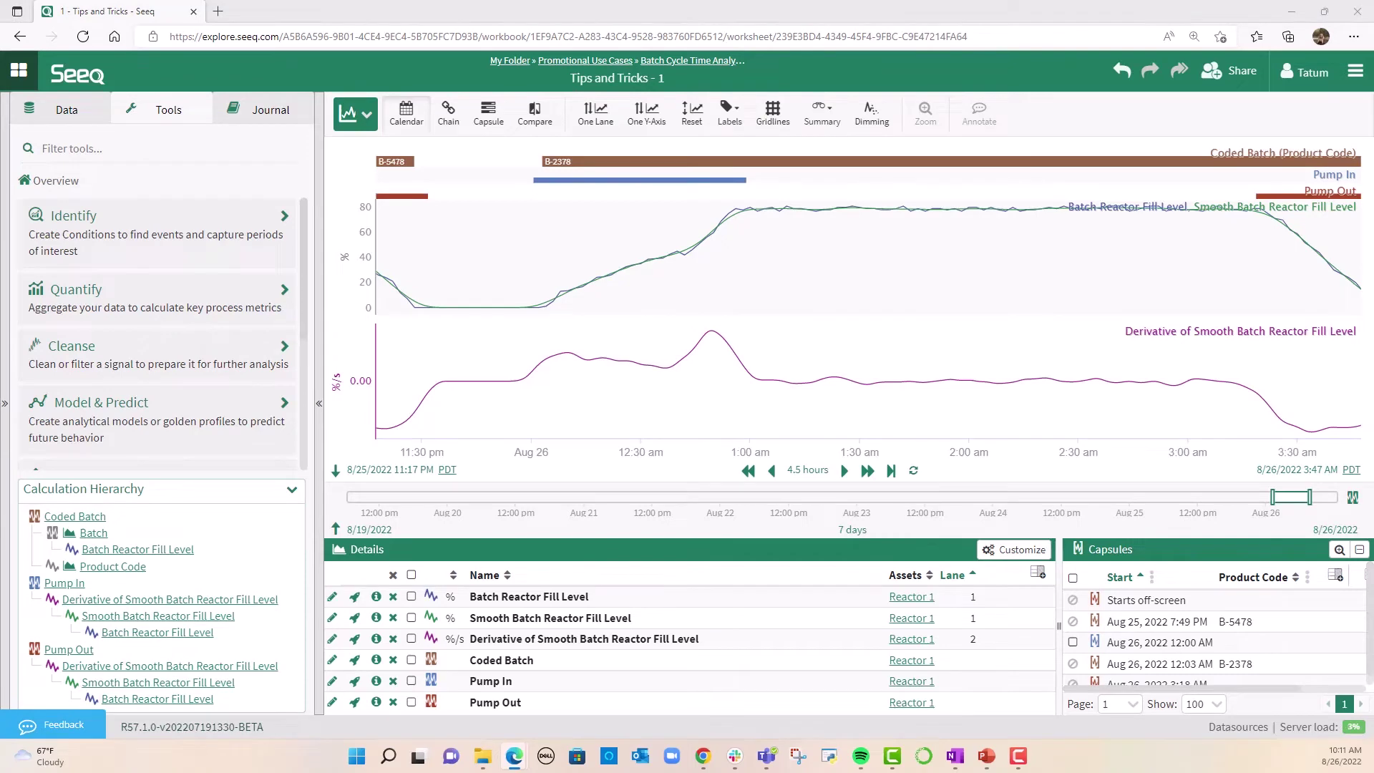
Add Batch Reactor Catalyst Feed Rate and dim everything except it and Coded Batch.
click(80, 114)
click(230, 290)
click(293, 318)
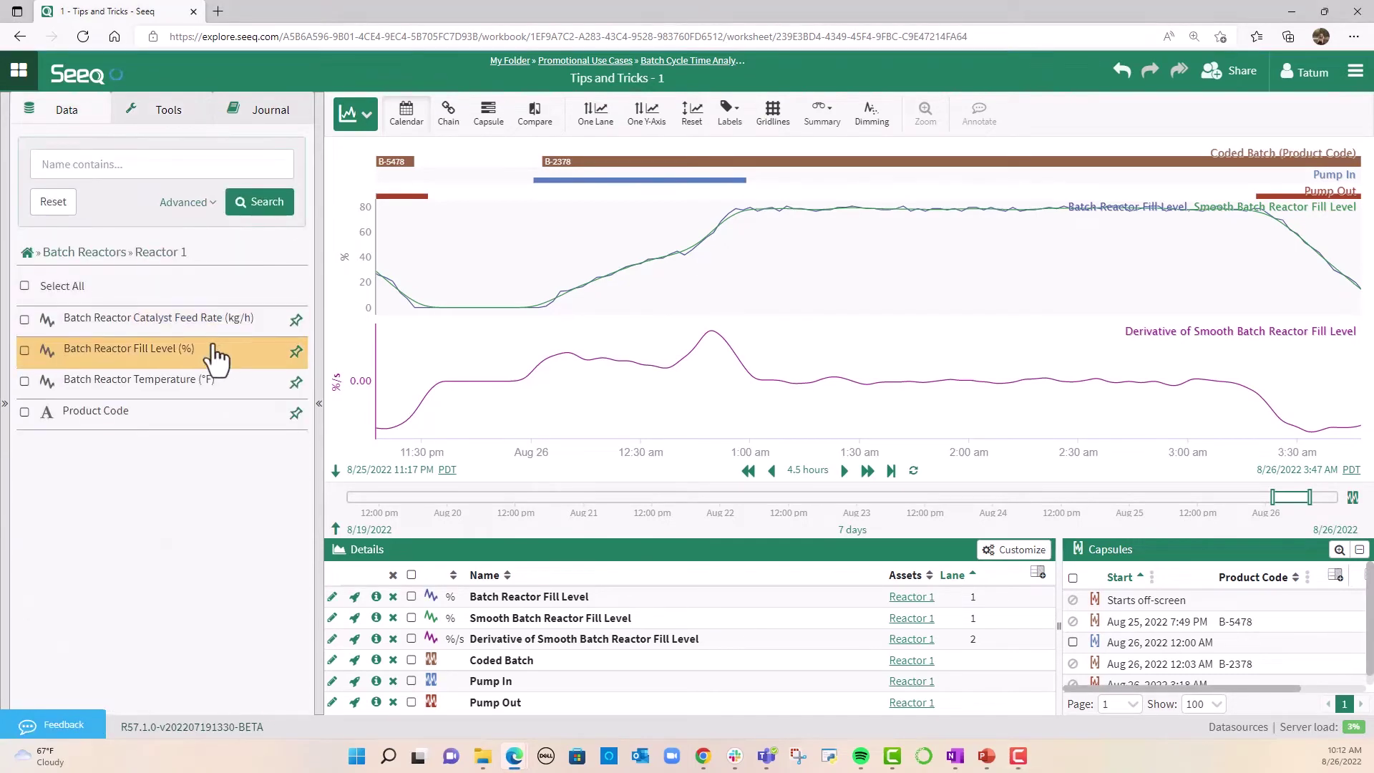
click(208, 324)
click(412, 660)
click(412, 680)
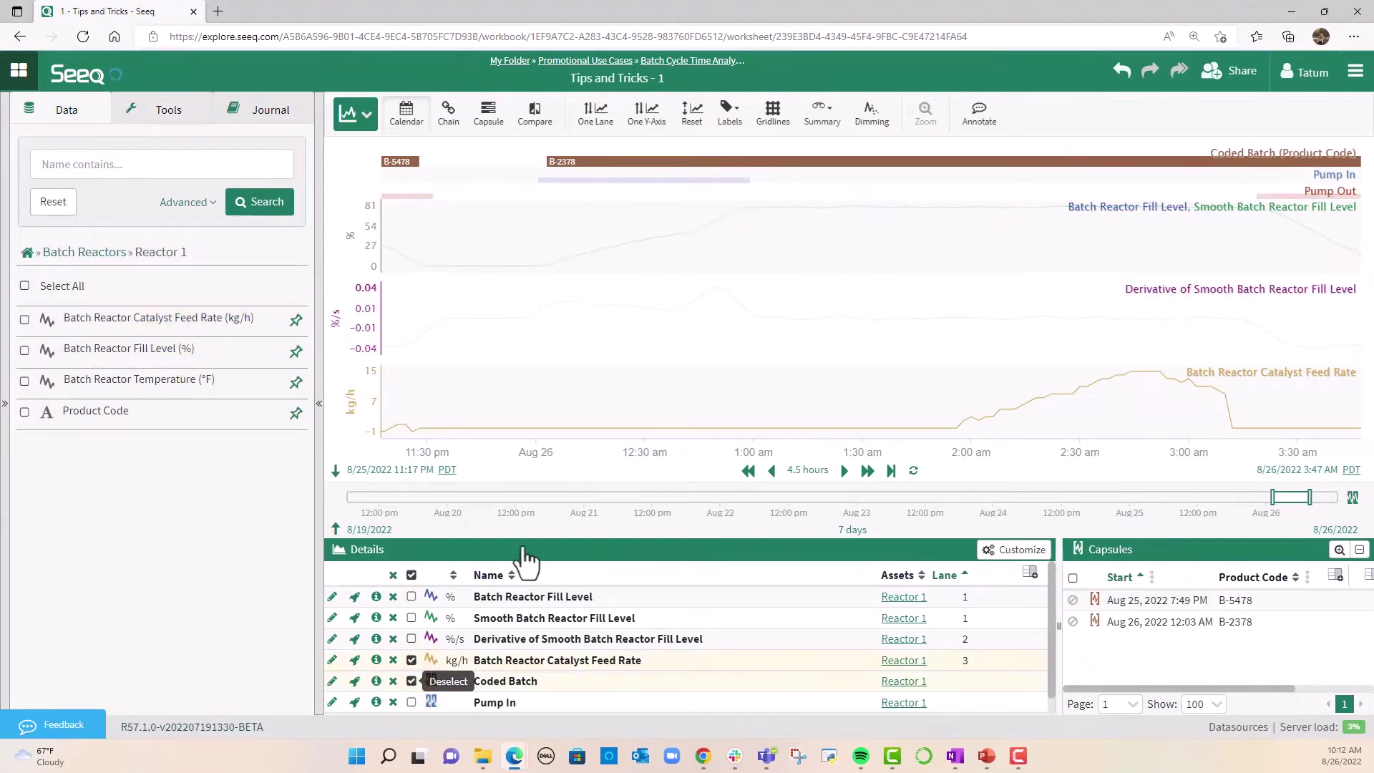
click(872, 115)
Start a Catalyst Addition value search on Batch Reactor Catalyst Feed Rate.
click(168, 109)
click(127, 211)
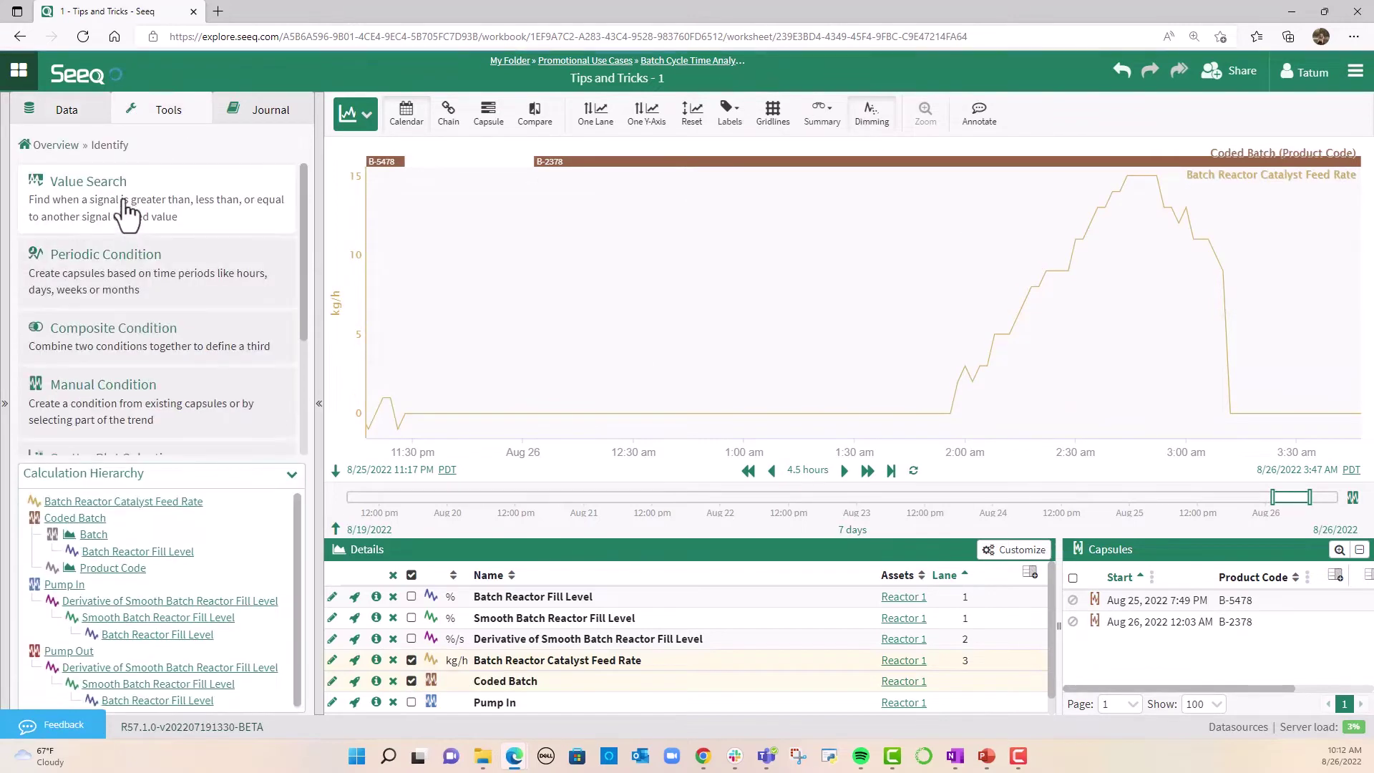
click(128, 207)
text(Catalyst Ac)
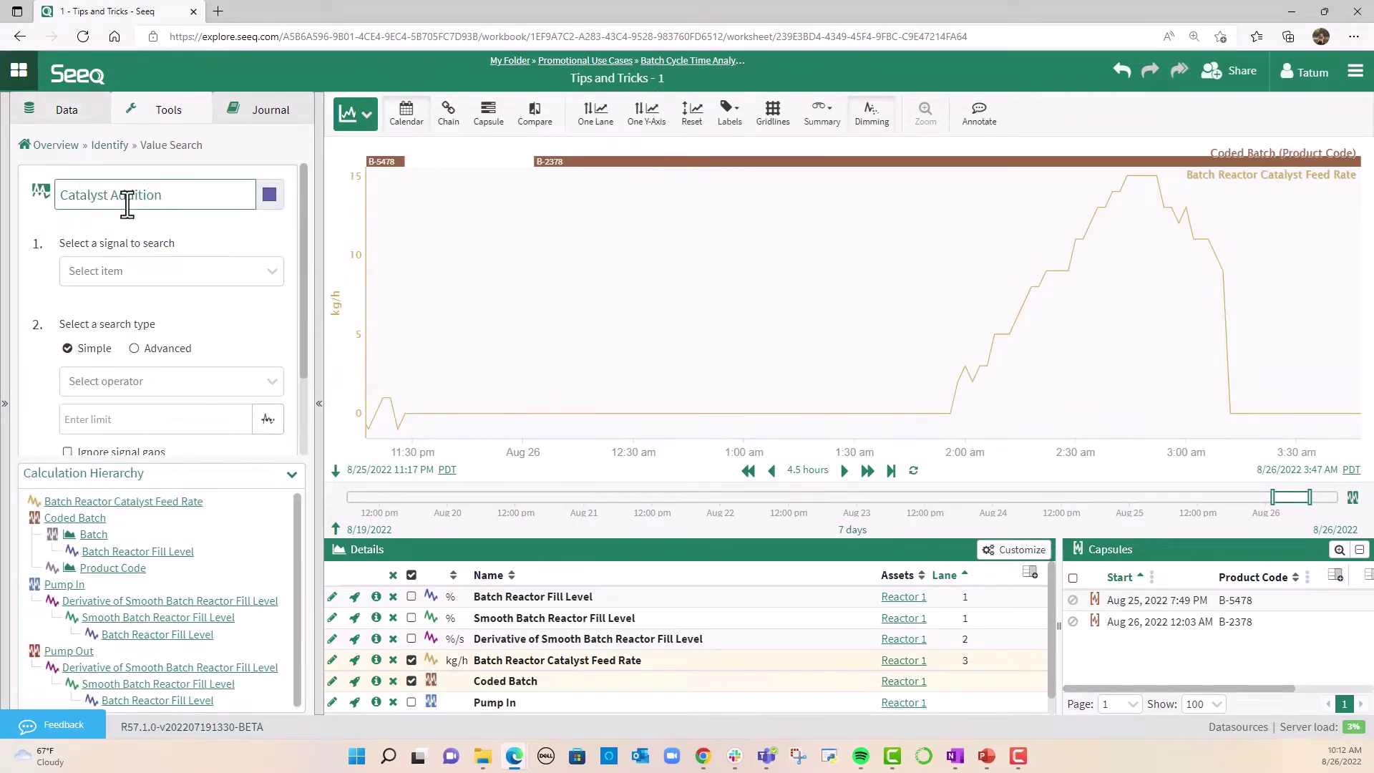
text(dition)
click(143, 271)
click(187, 419)
Set the search to greater than 0 and enable ignoring short capsules.
scroll(163, 336, down, 1)
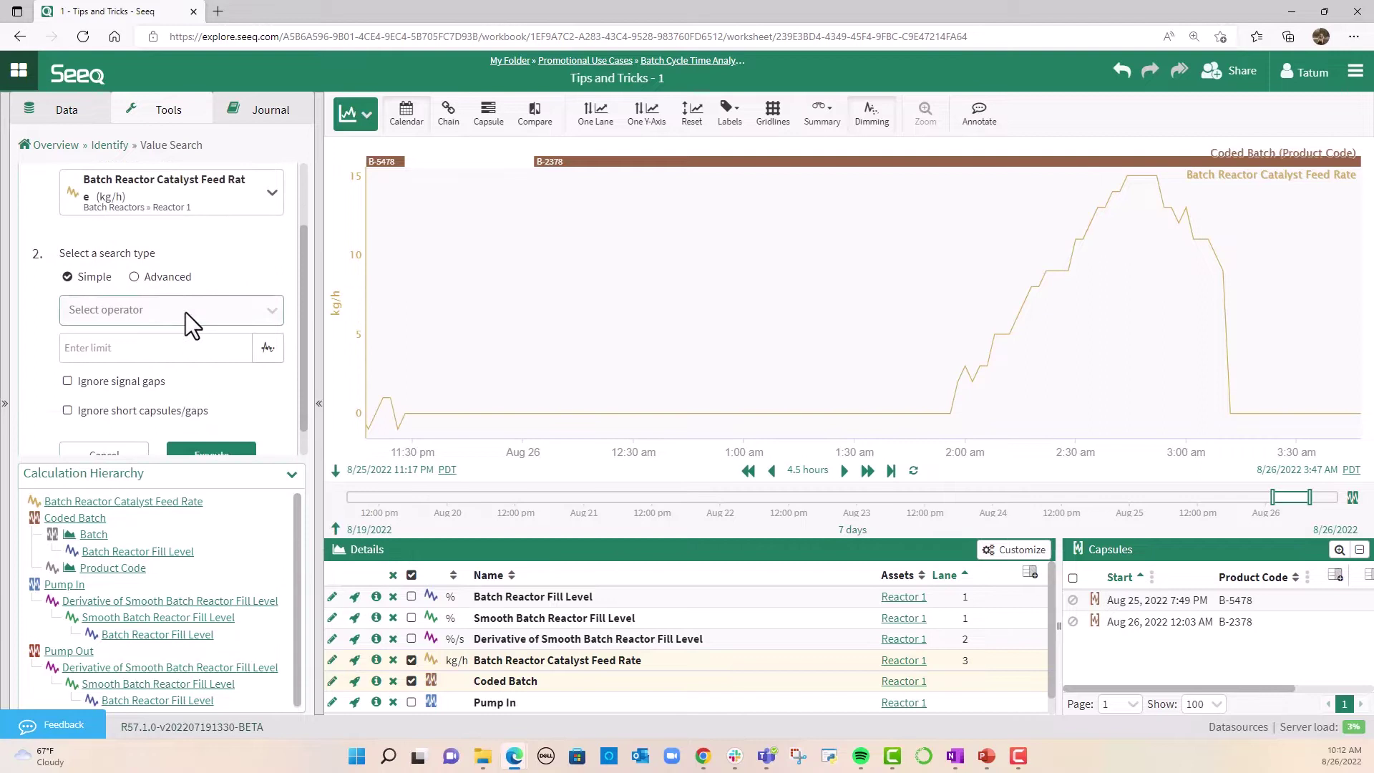
click(187, 312)
click(150, 342)
click(147, 349)
text(0)
scroll(165, 343, down, 1)
click(107, 371)
scroll(106, 418, down, 1)
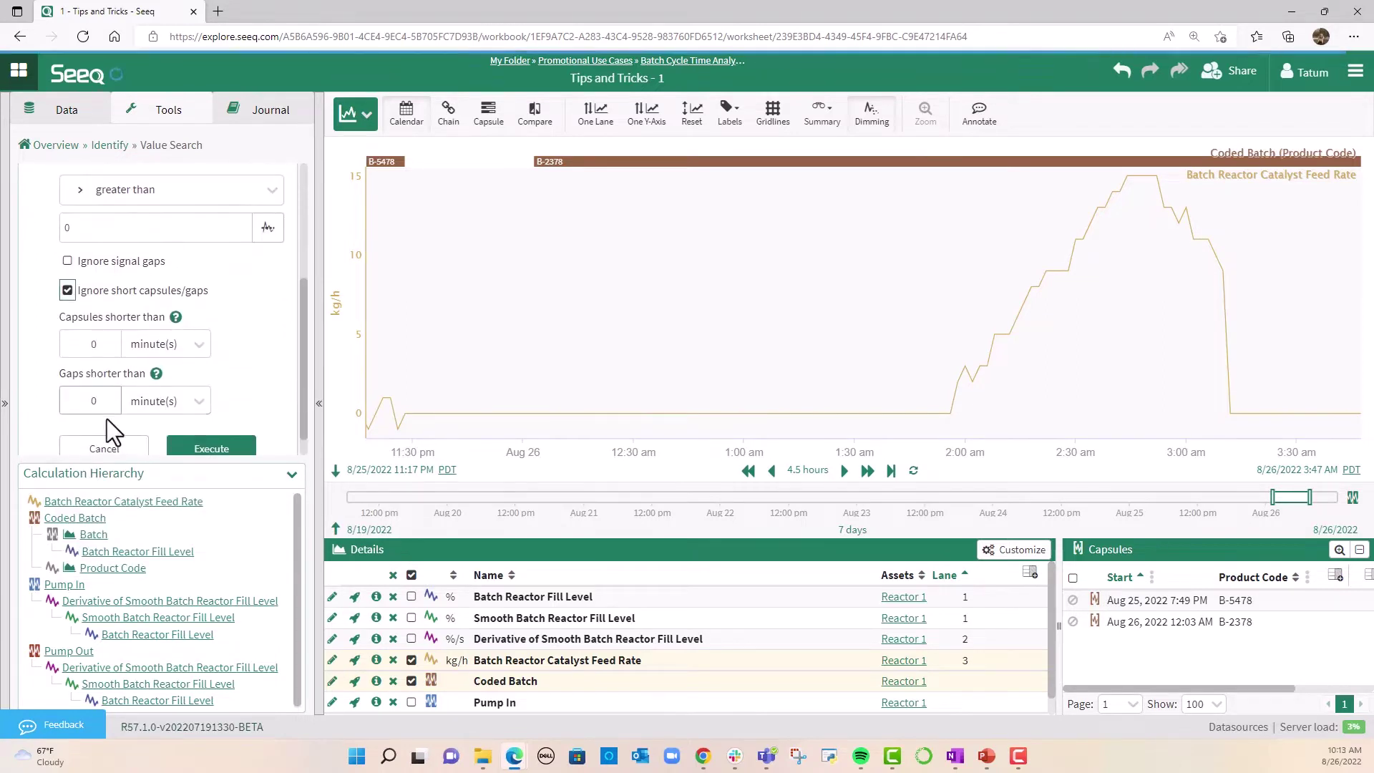
click(90, 344)
Execute Catalyst Addition with 10-minute minimum capsules, then trend temperature, hiding feed rate and Catalyst Addition.
text(10)
click(215, 448)
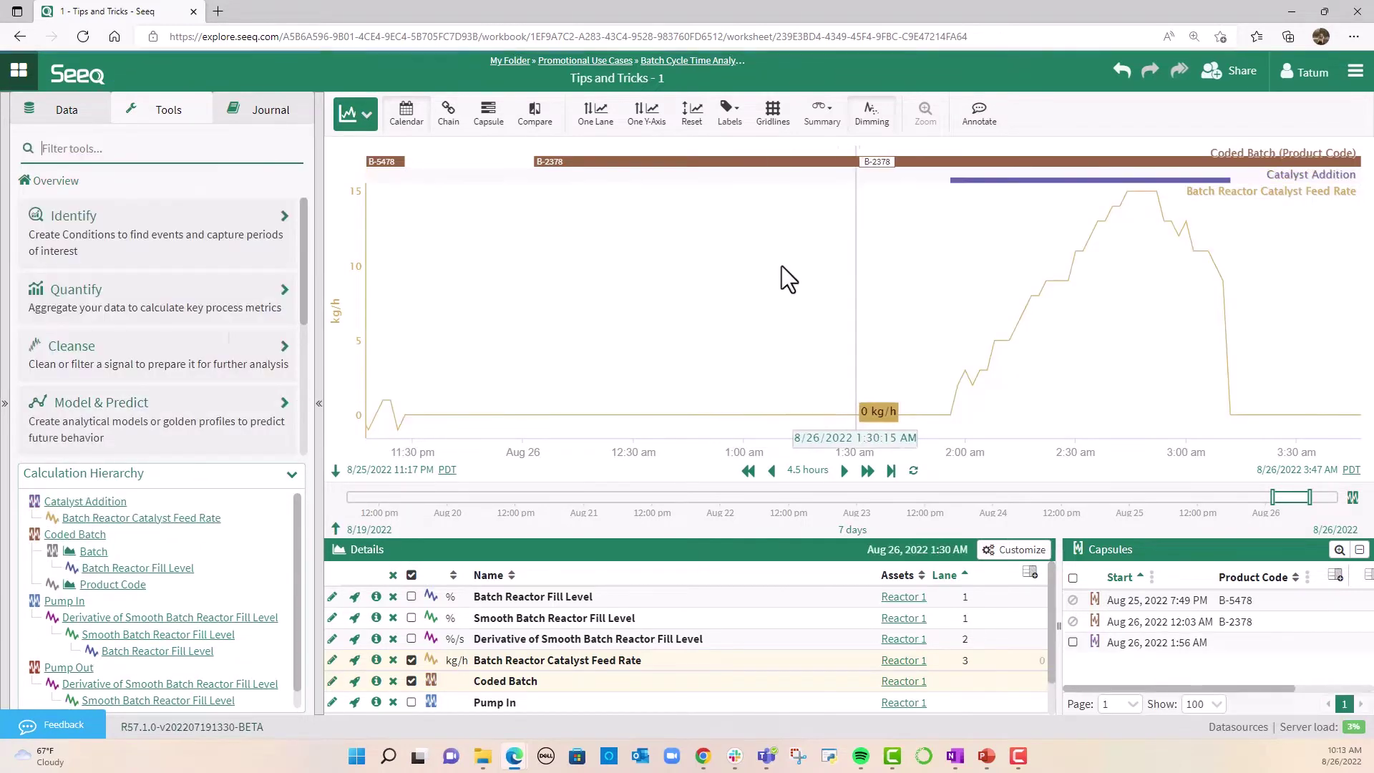
click(66, 110)
click(129, 379)
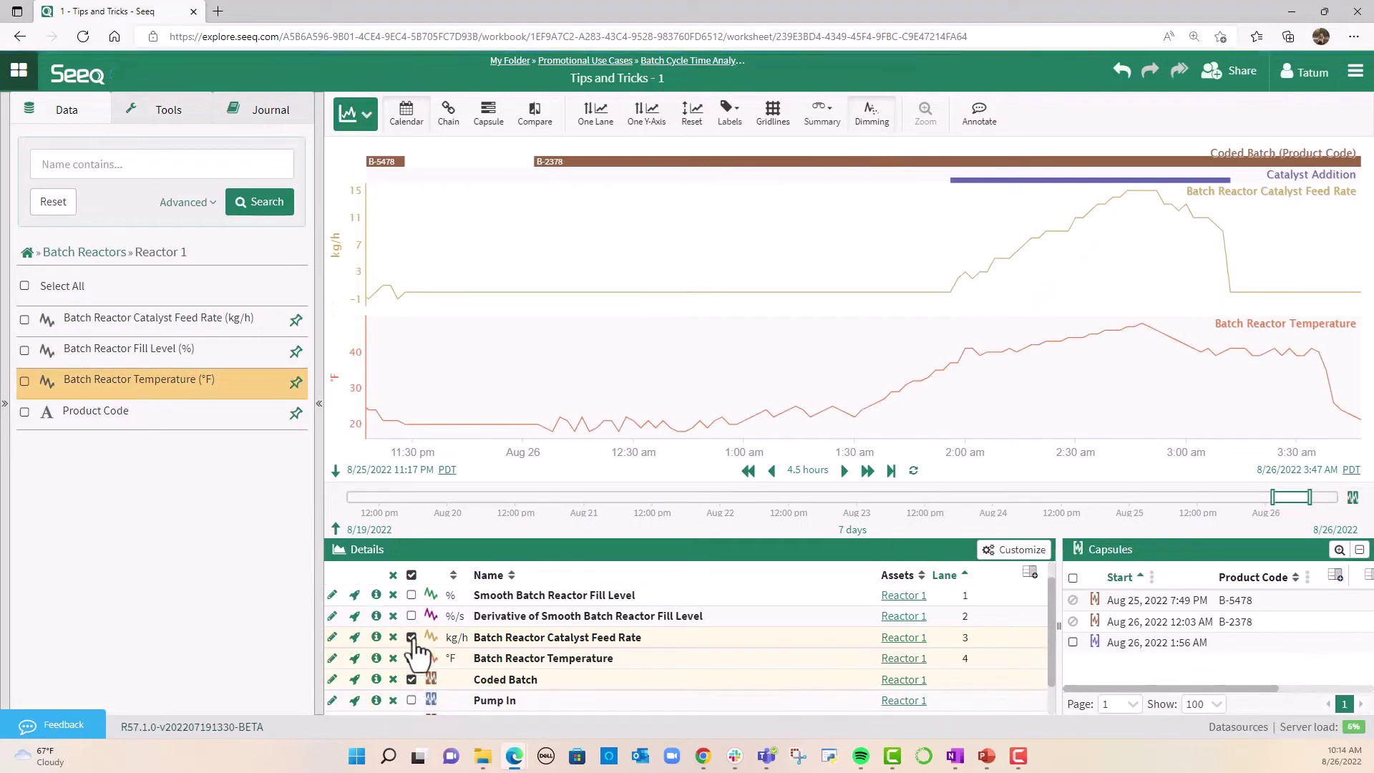
click(412, 637)
scroll(414, 677, down, 1)
click(411, 704)
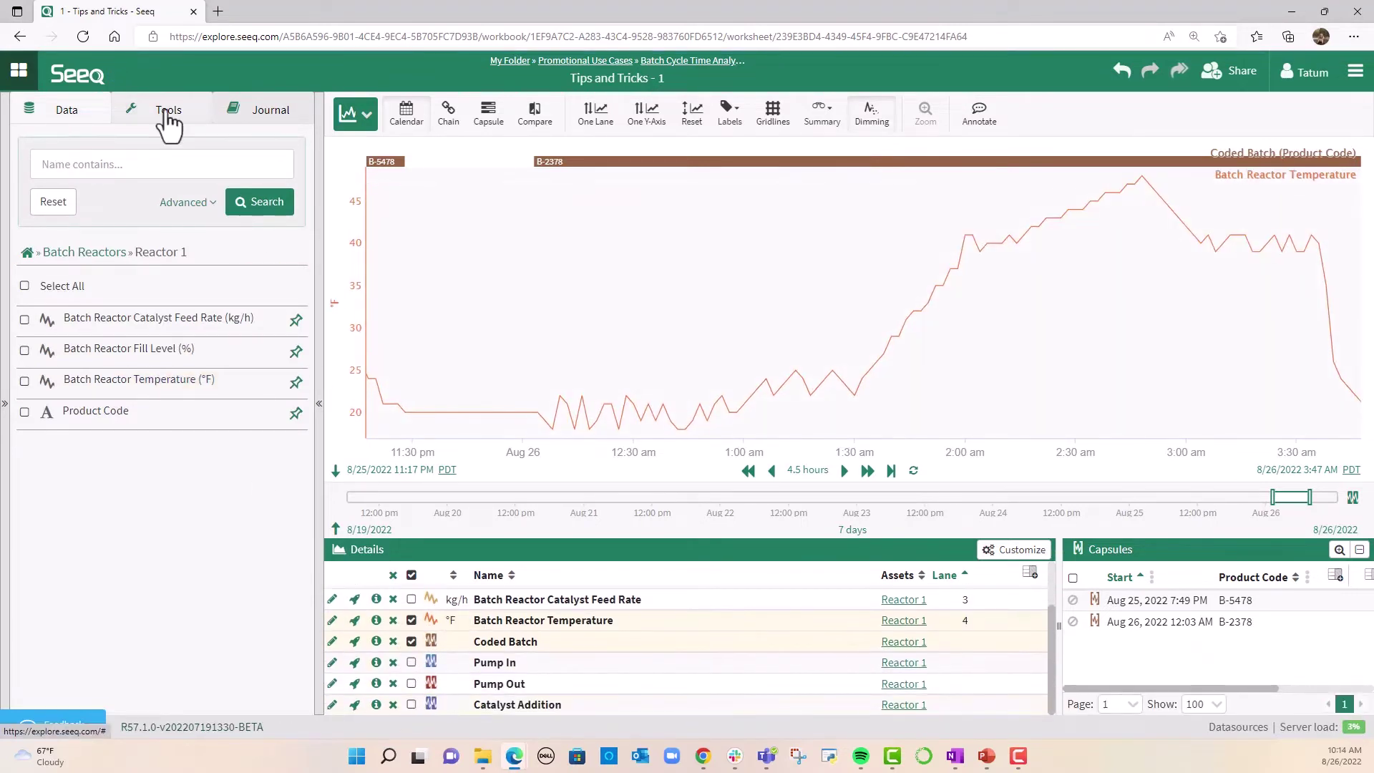
Create Smooth Reactor Temperature from Batch Reactor Temperature and overlay both in one lane.
click(169, 109)
click(75, 362)
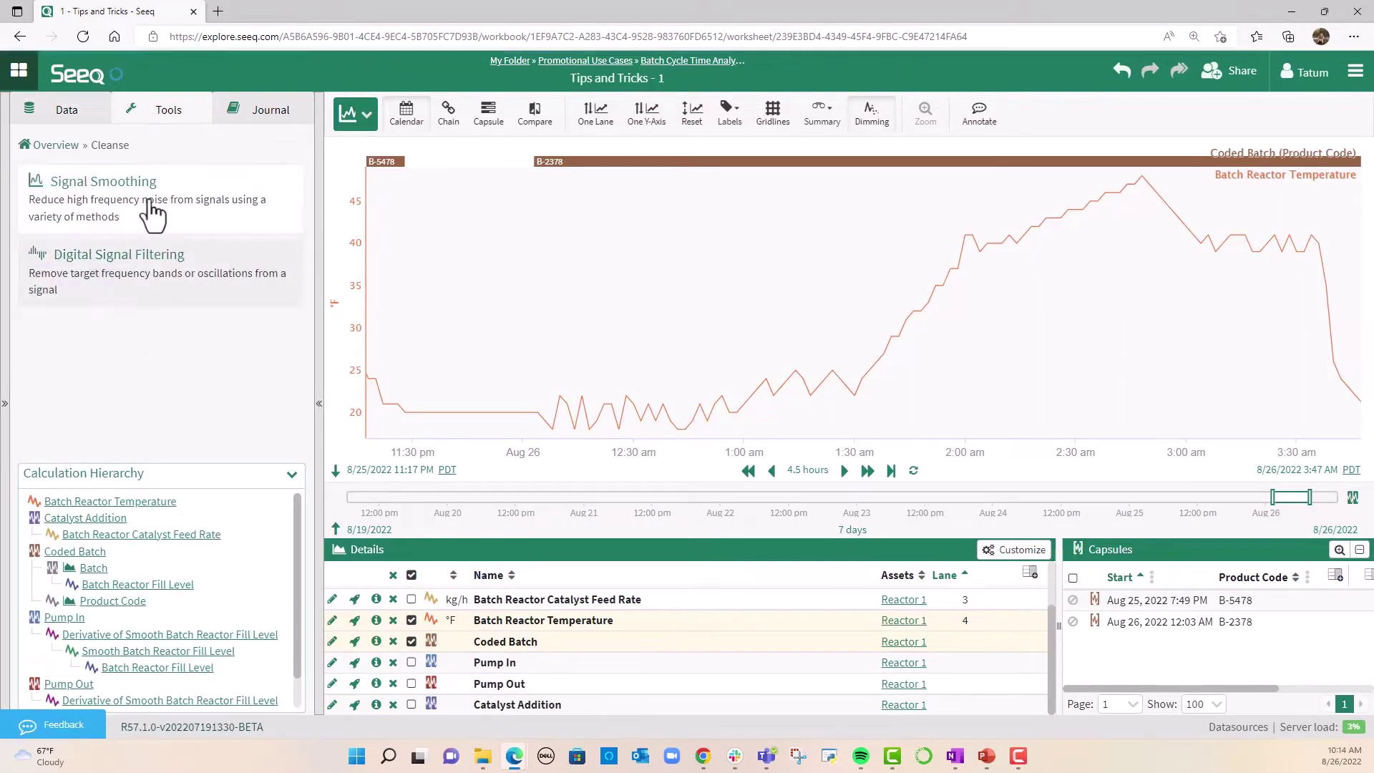
click(143, 183)
text(Smooth Reactor Temperature)
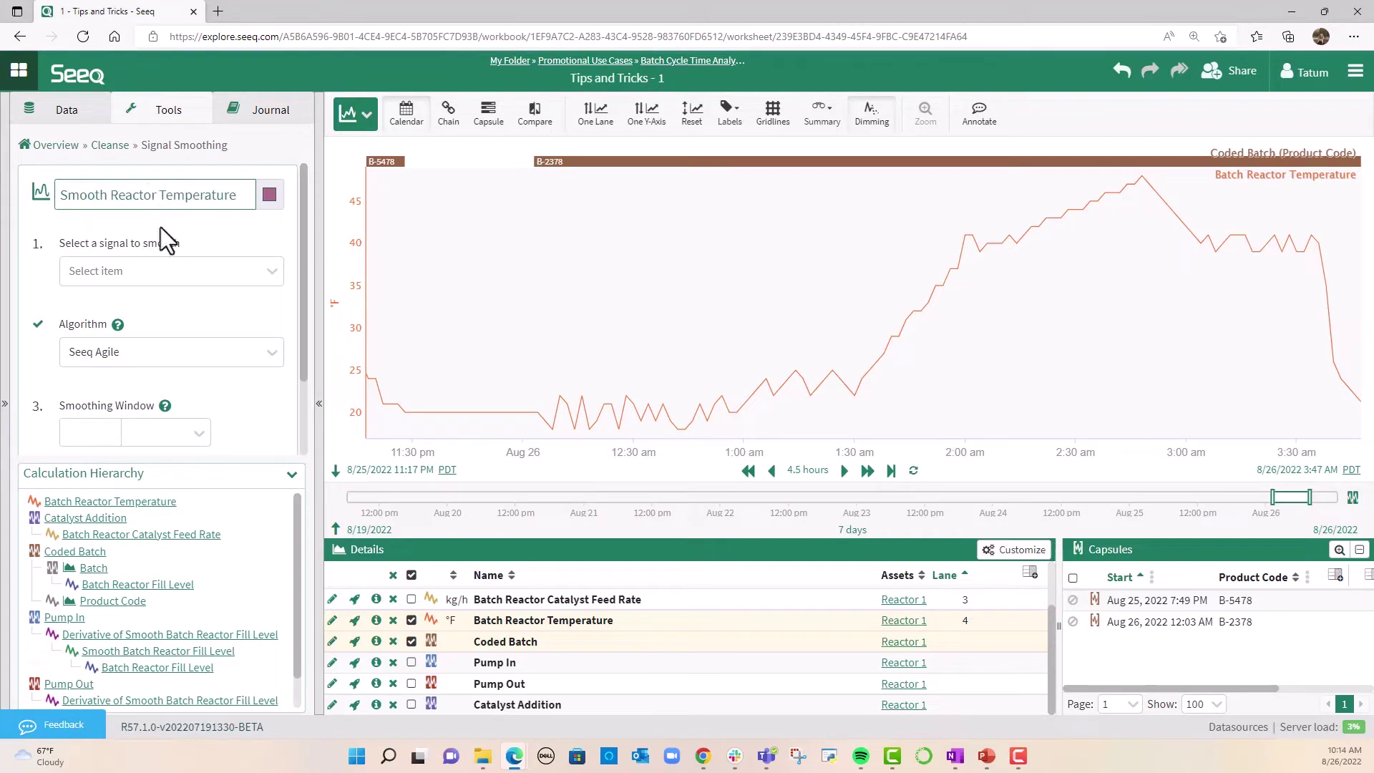
click(165, 271)
click(163, 315)
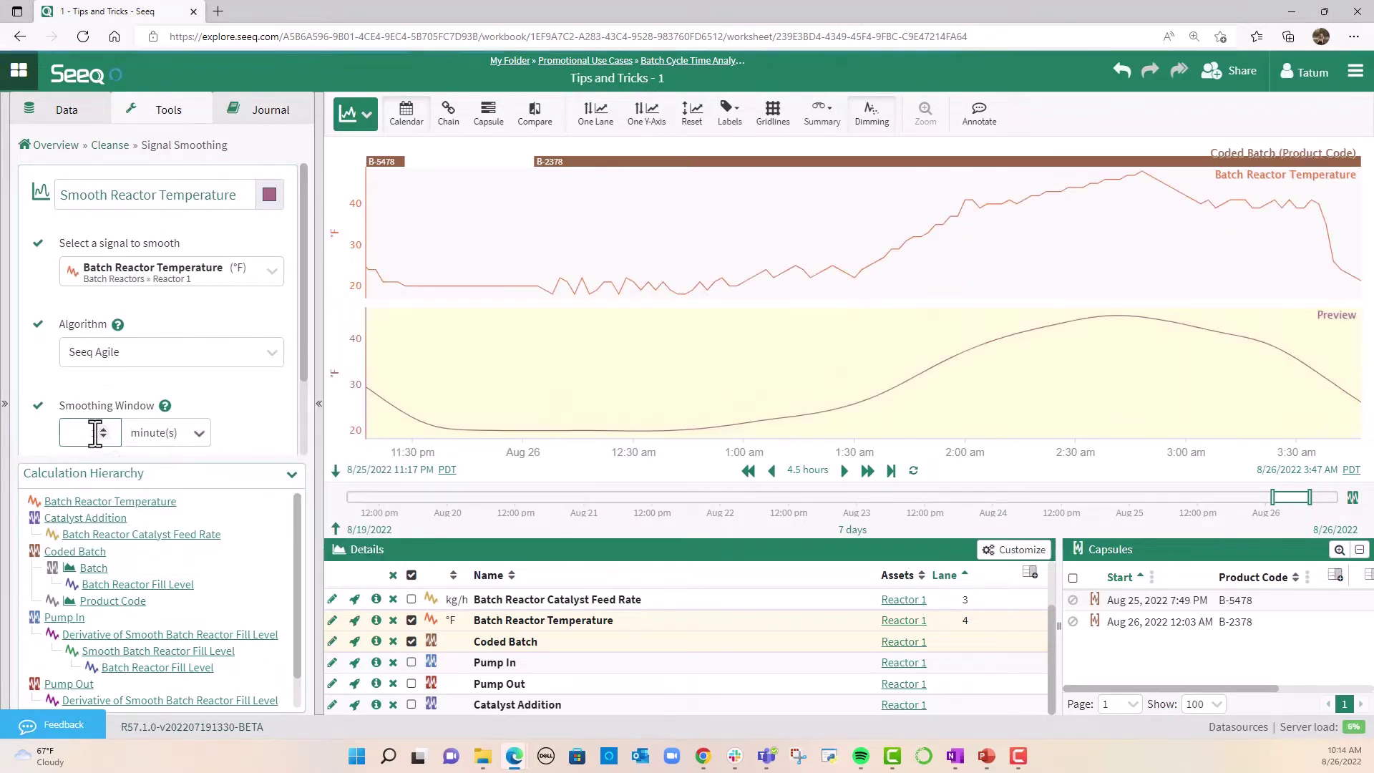
scroll(143, 416, down, 2)
click(206, 420)
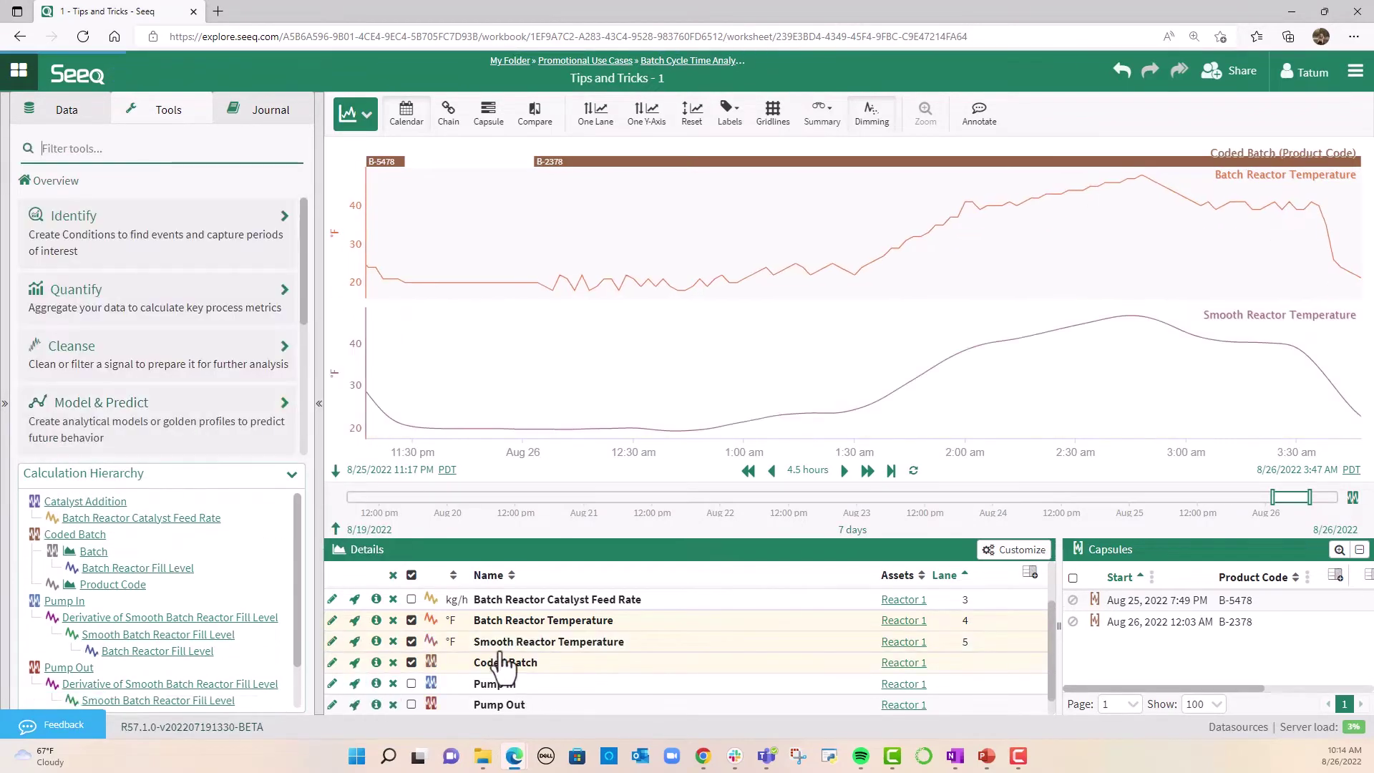
click(598, 115)
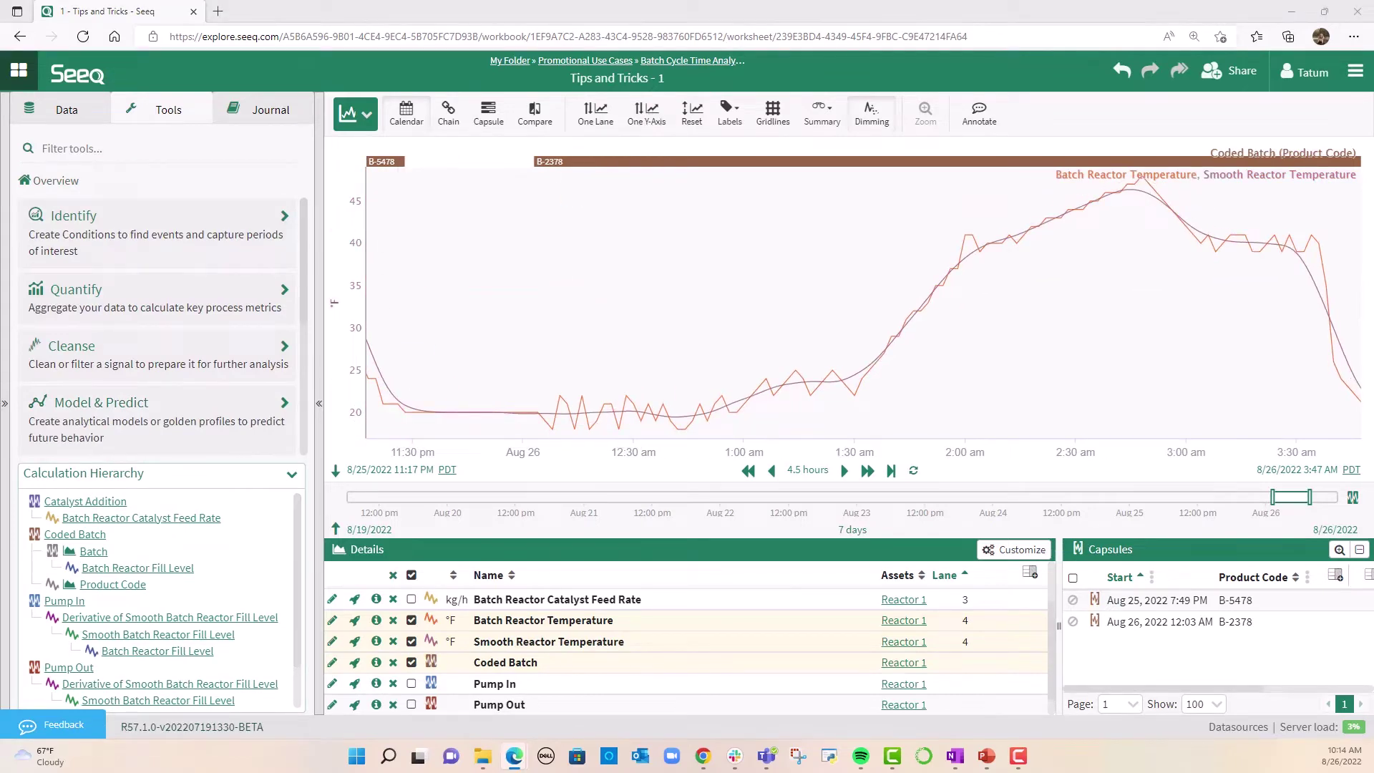
scroll(167, 379, down, 5)
Create a Derivative formula signal of Smooth Reactor Temperature with $srt.derivative().
click(167, 390)
triple_click(146, 194)
text(Der)
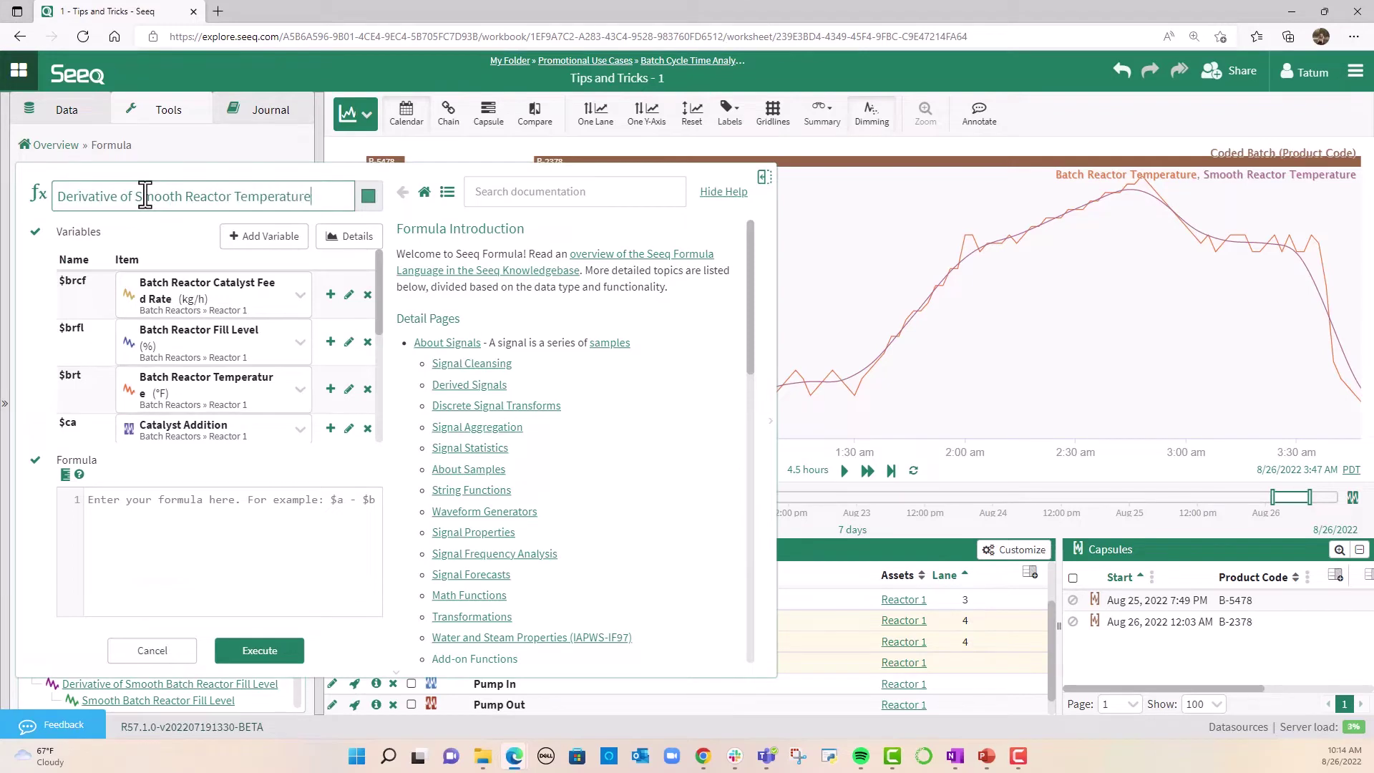
scroll(164, 401, down, 5)
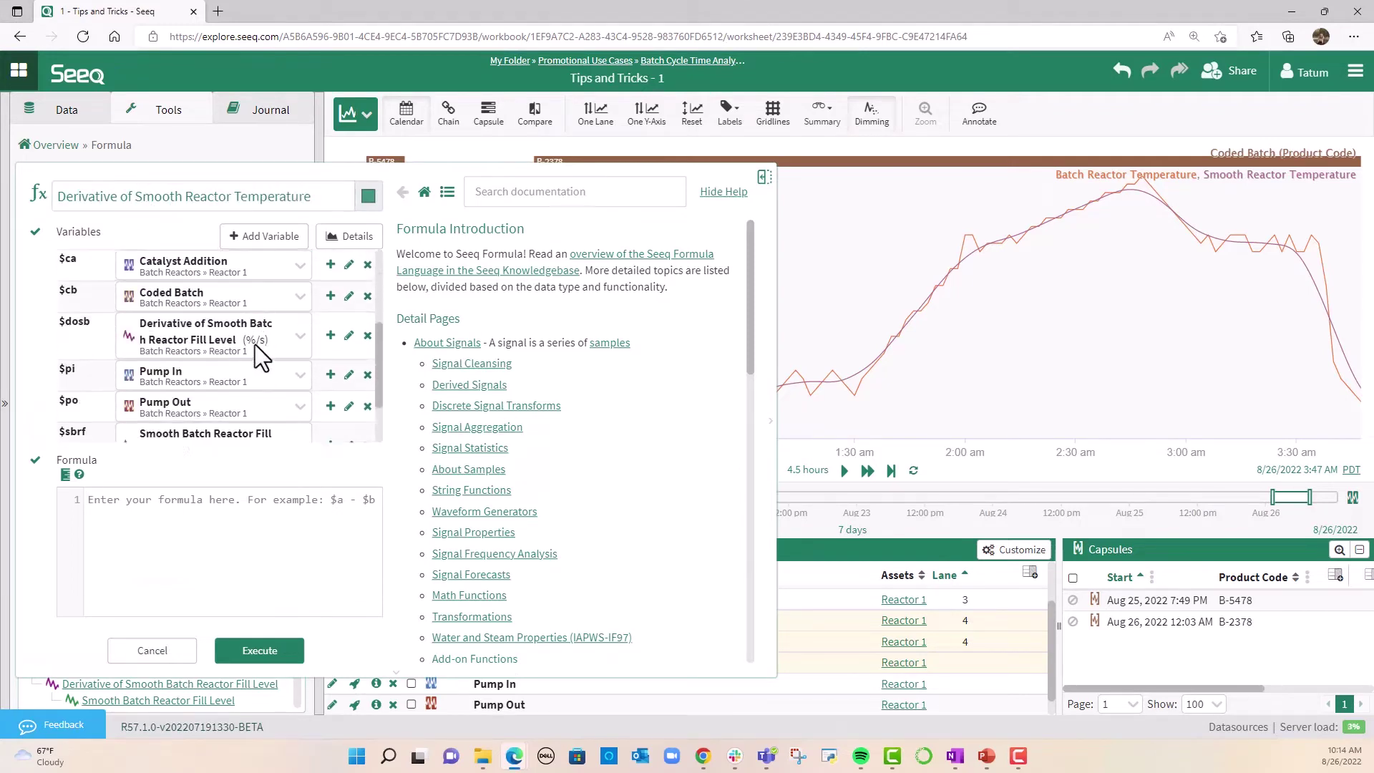
click(87, 501)
text($srt.derivative()
click(259, 650)
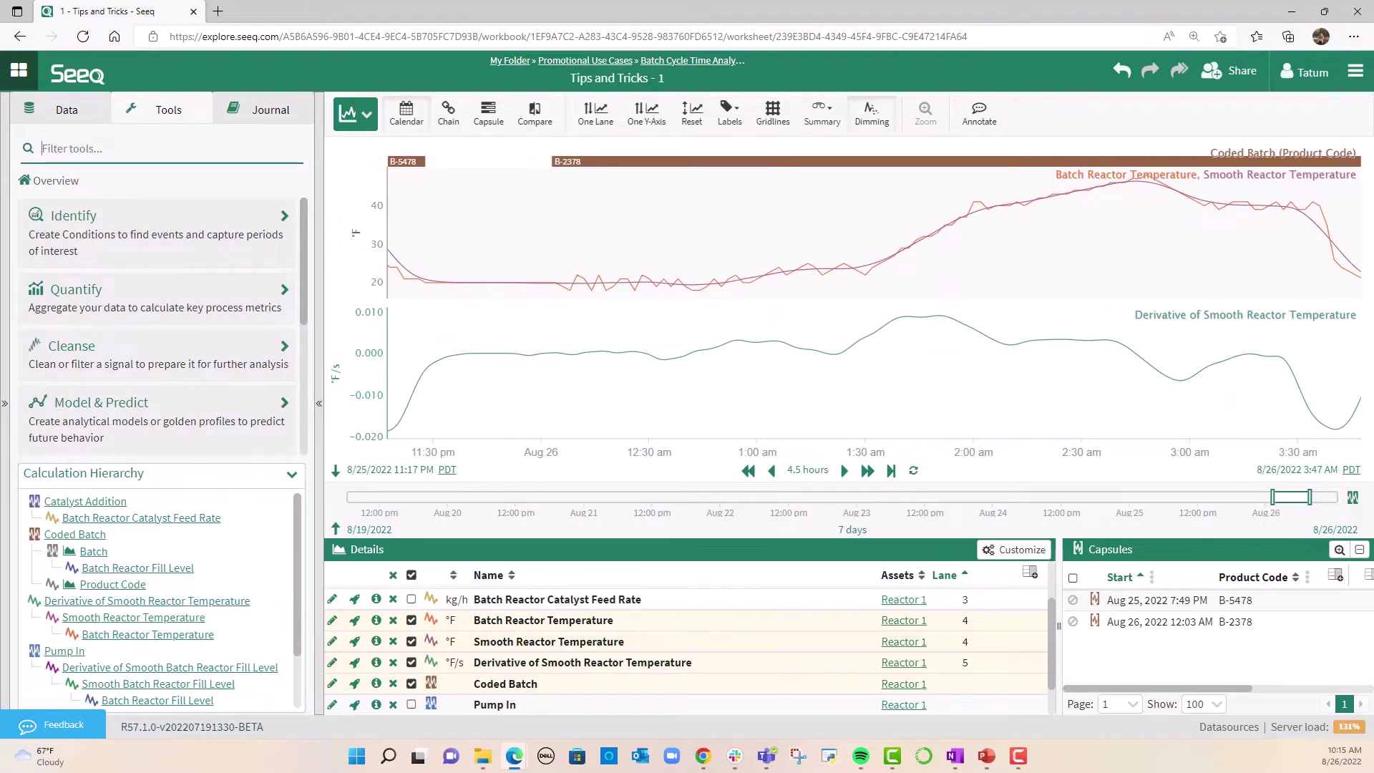
Set up an Increasing Temperature value search on the derivative, greater than .001.
click(162, 215)
click(145, 185)
text(Increasing Temperature)
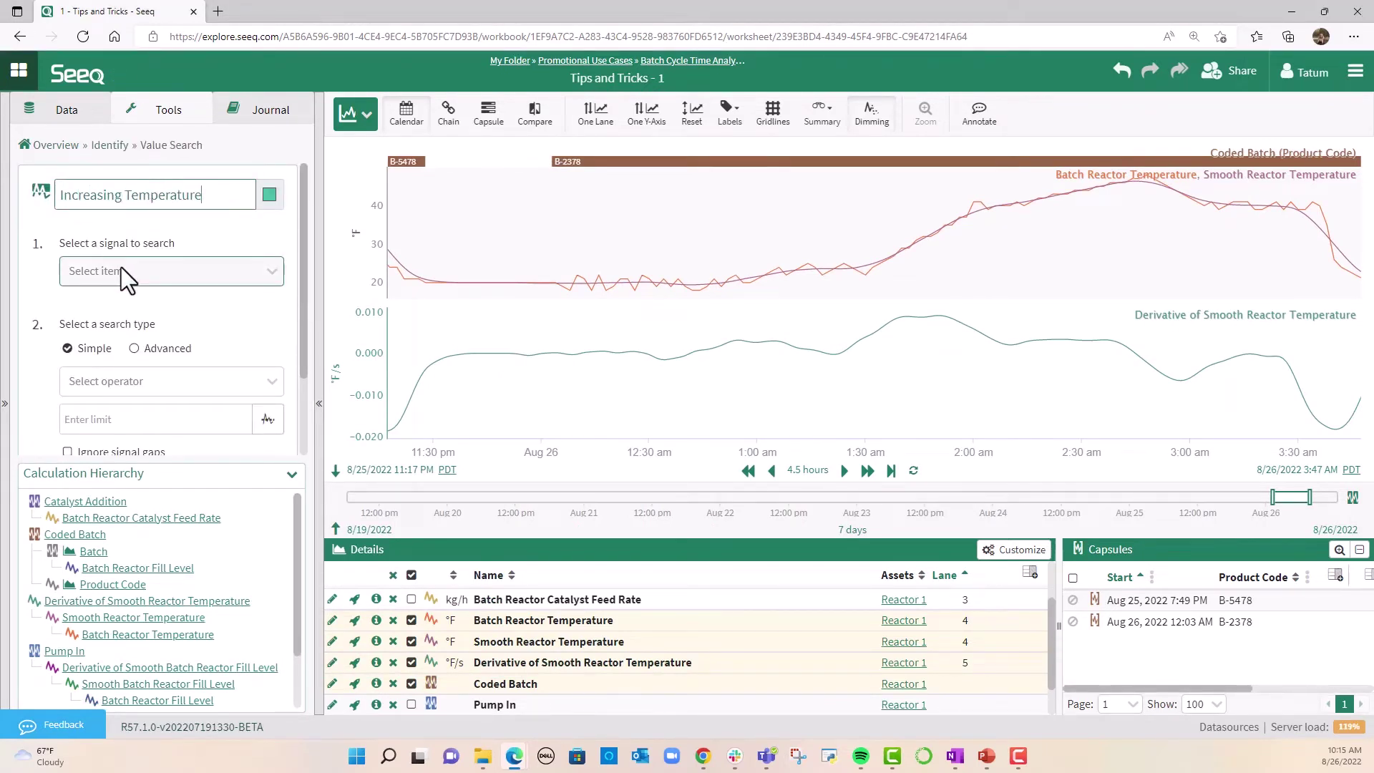
click(121, 269)
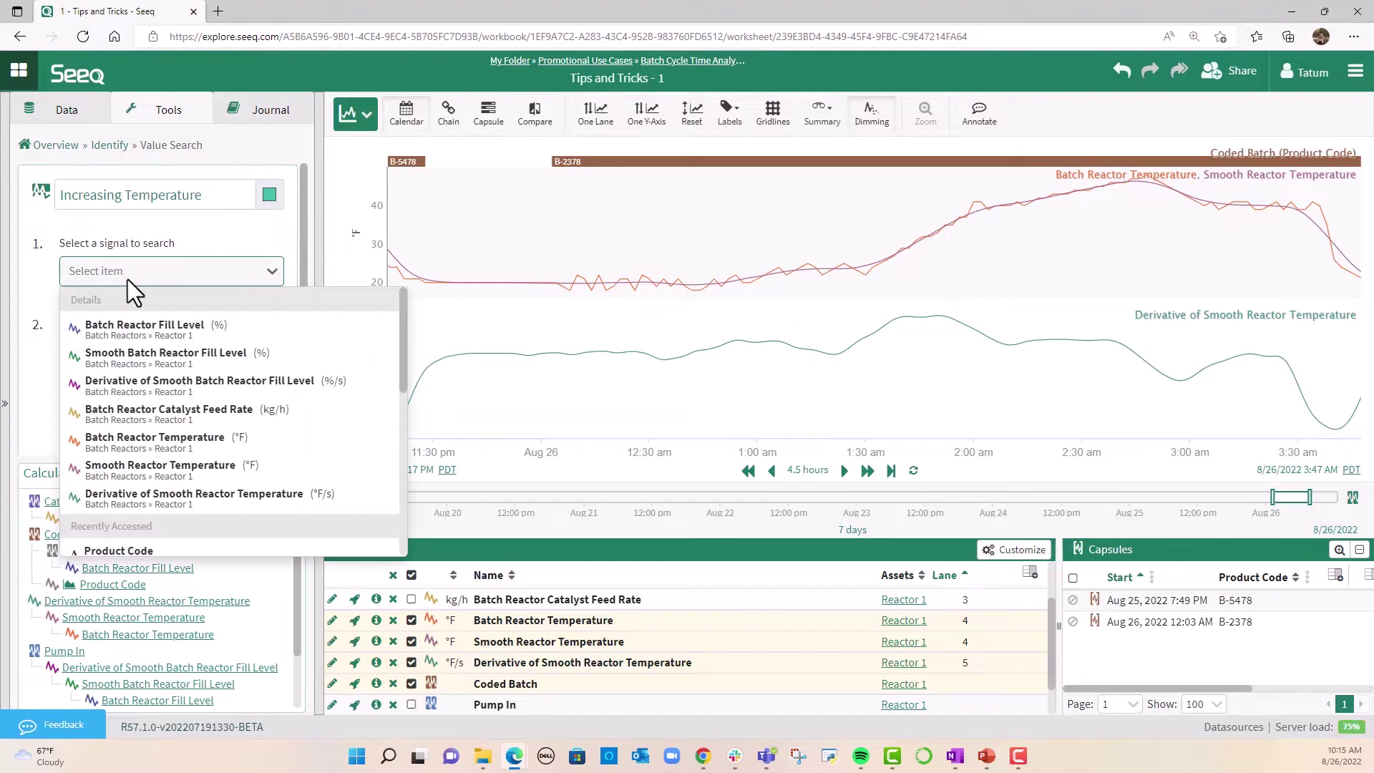
click(193, 494)
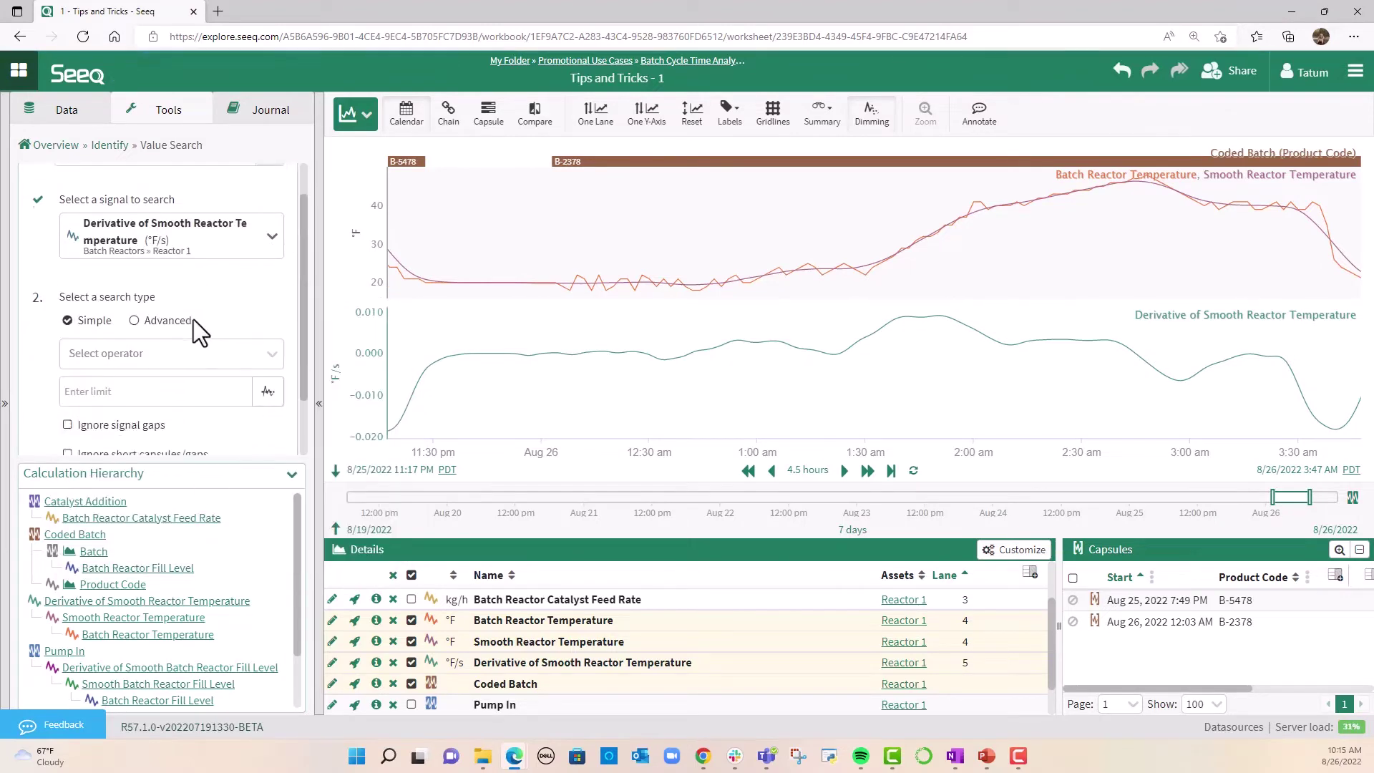
click(172, 352)
click(136, 437)
click(147, 391)
text(.001)
Ignore capsules shorter than 20 min and gaps under 15 min, then create the condition.
scroll(147, 387, down, 1)
click(147, 380)
scroll(88, 350, down, 1)
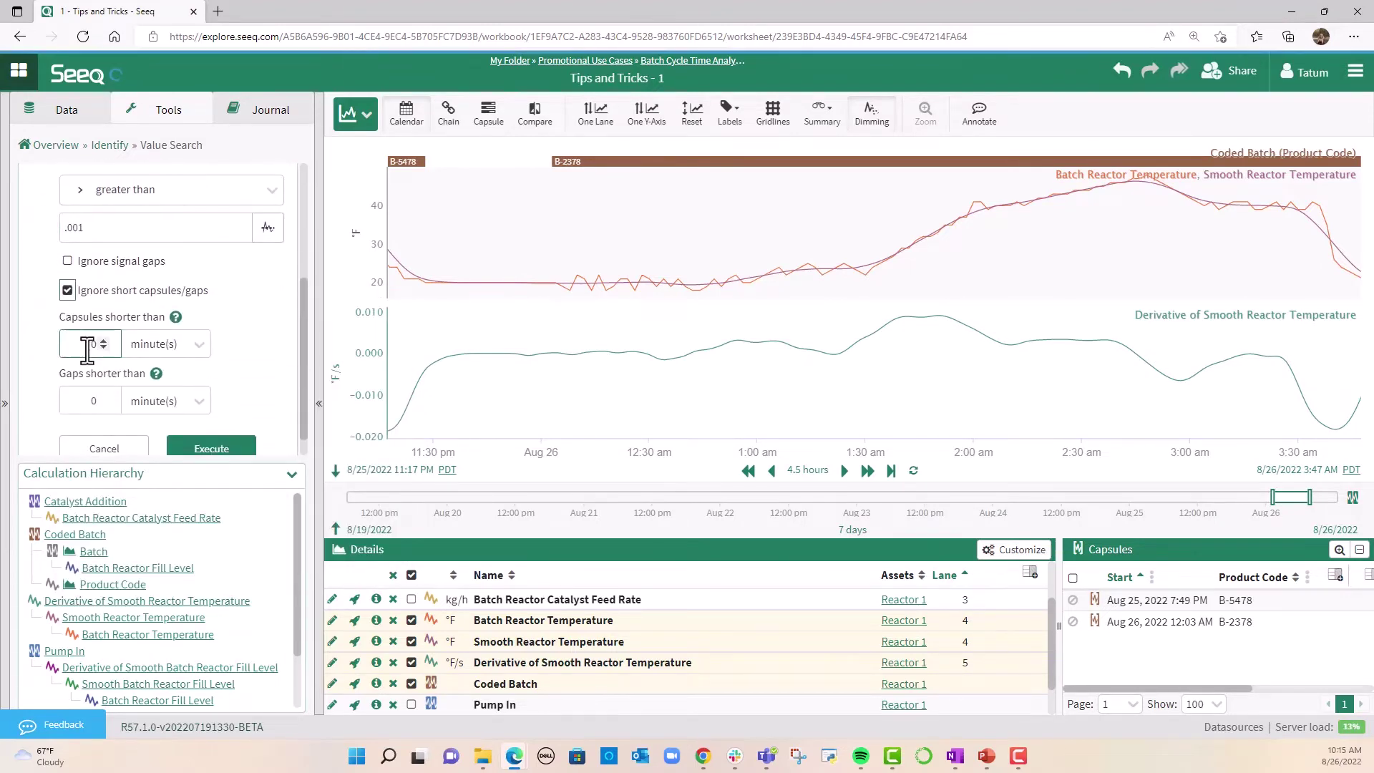
click(86, 349)
text(2)
double_click(101, 399)
text(15)
scroll(108, 386, down, 1)
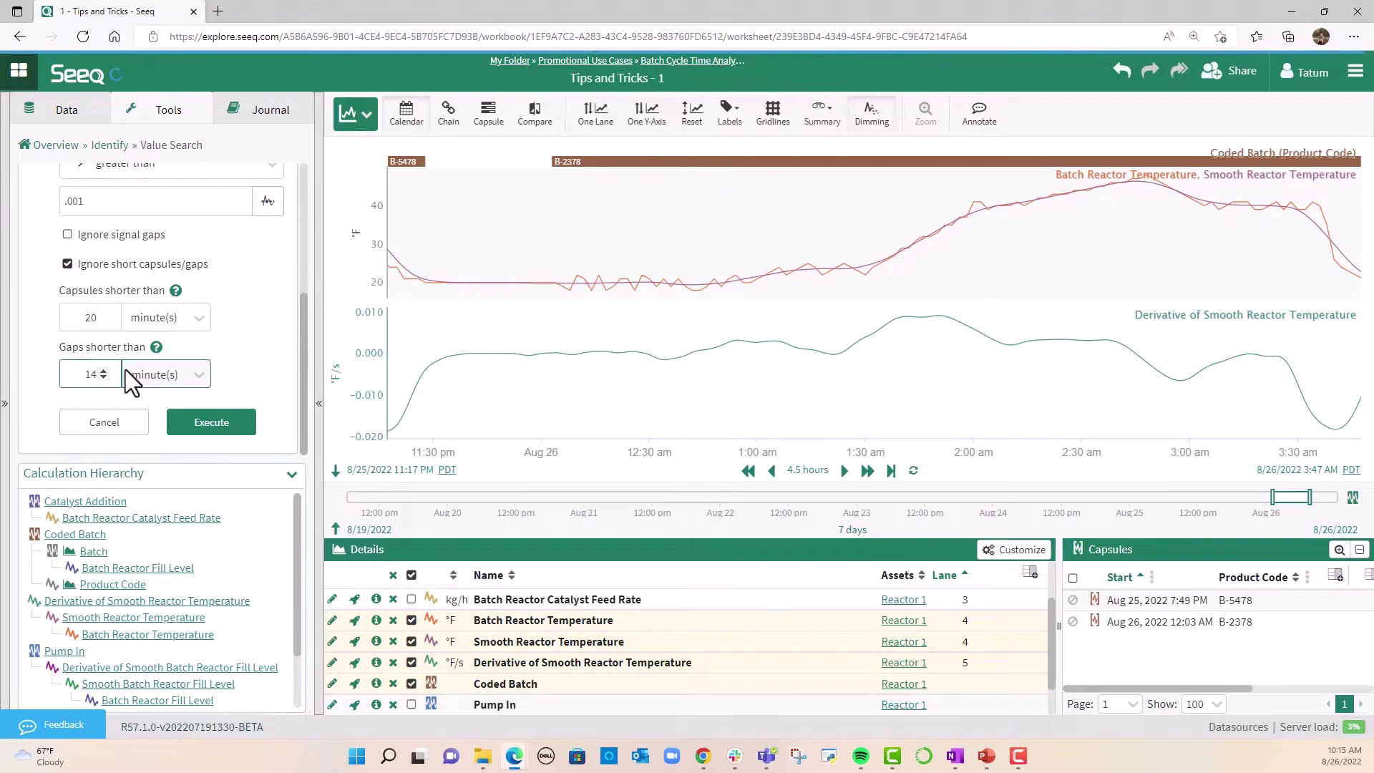
click(188, 426)
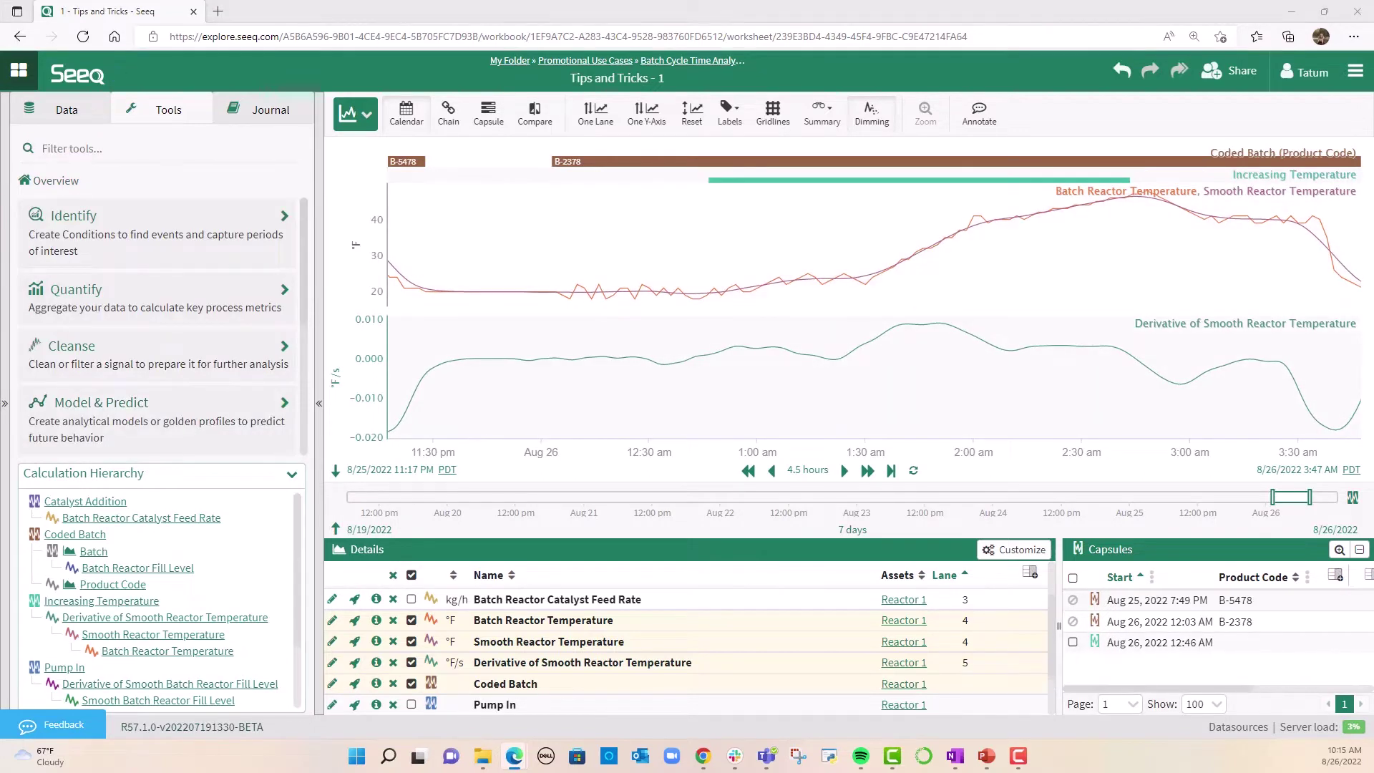
Build composite condition Heat Up as Increasing Temperature (A) minus Catalyst Addition (B).
click(176, 254)
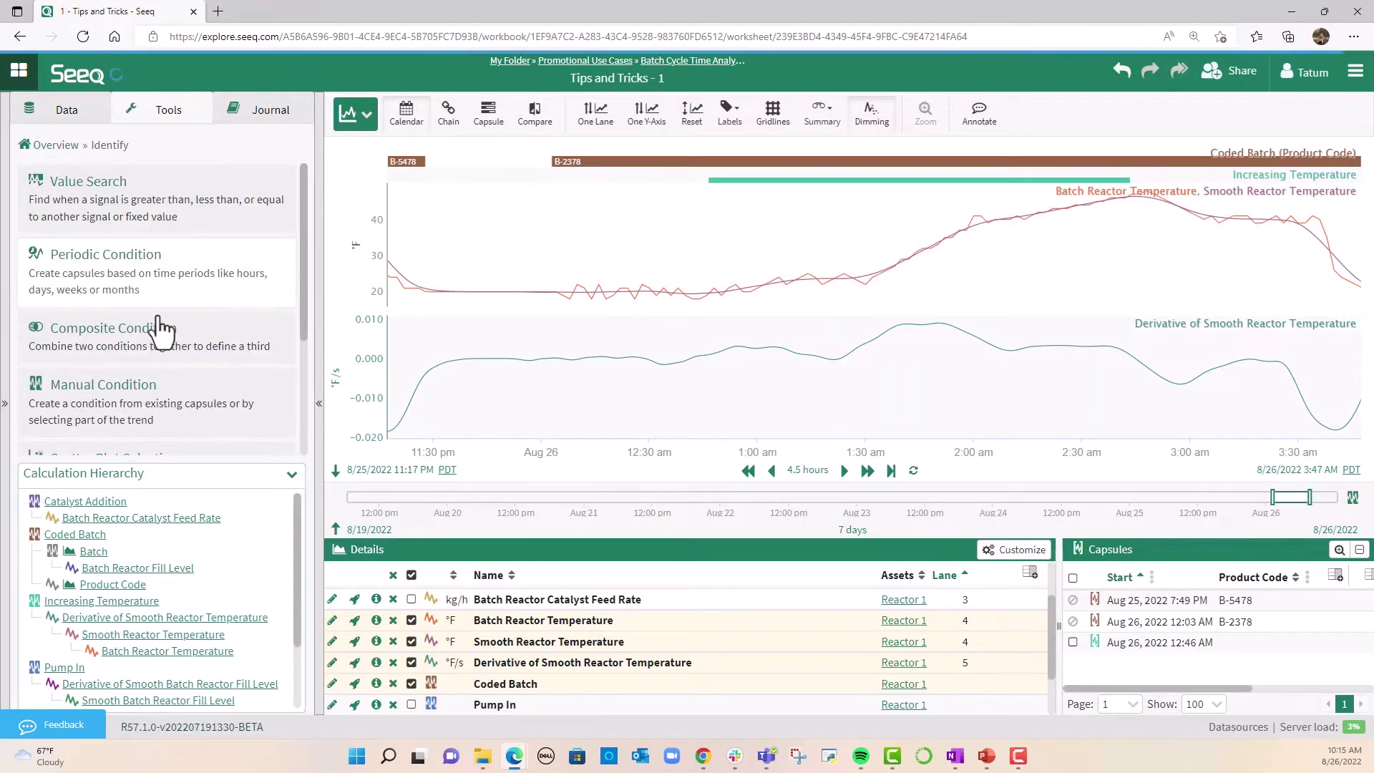
click(161, 332)
text(Heat Up)
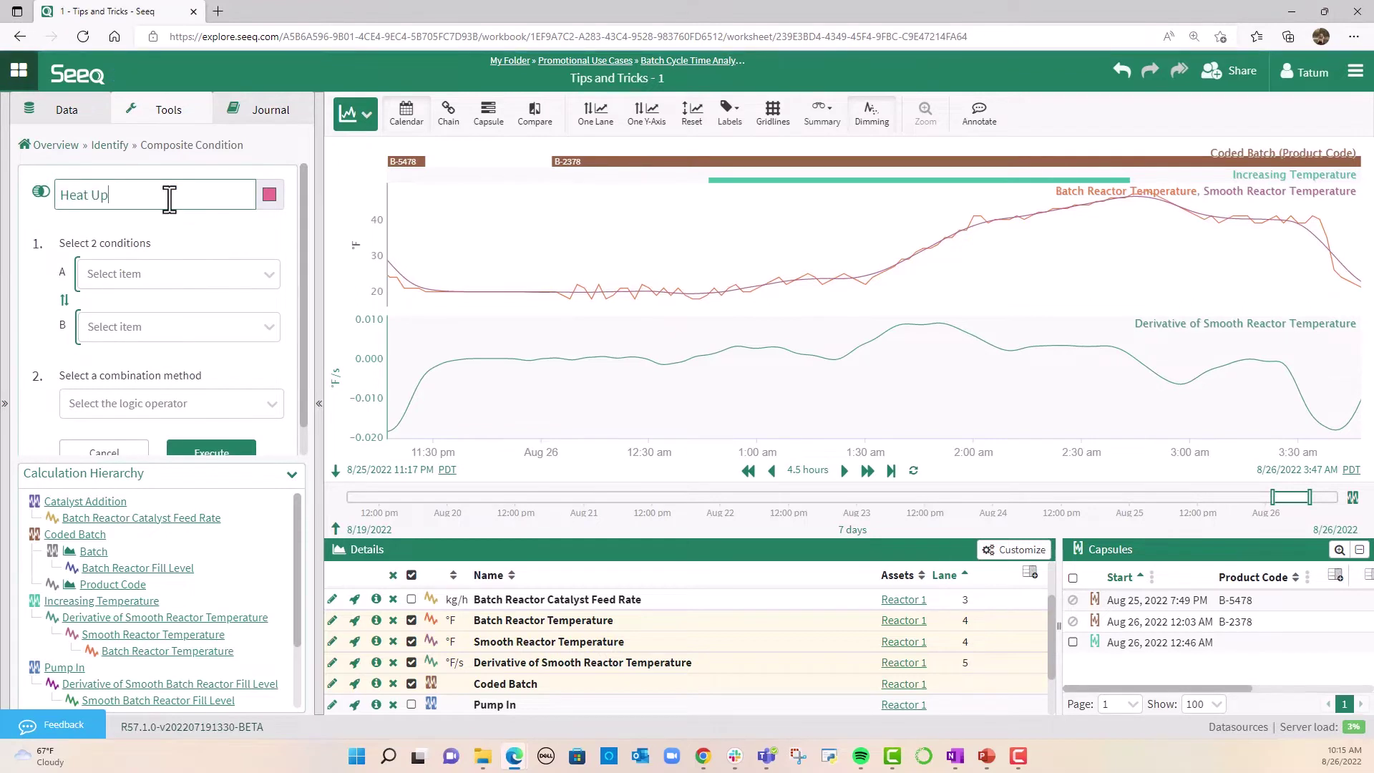
click(174, 276)
click(187, 430)
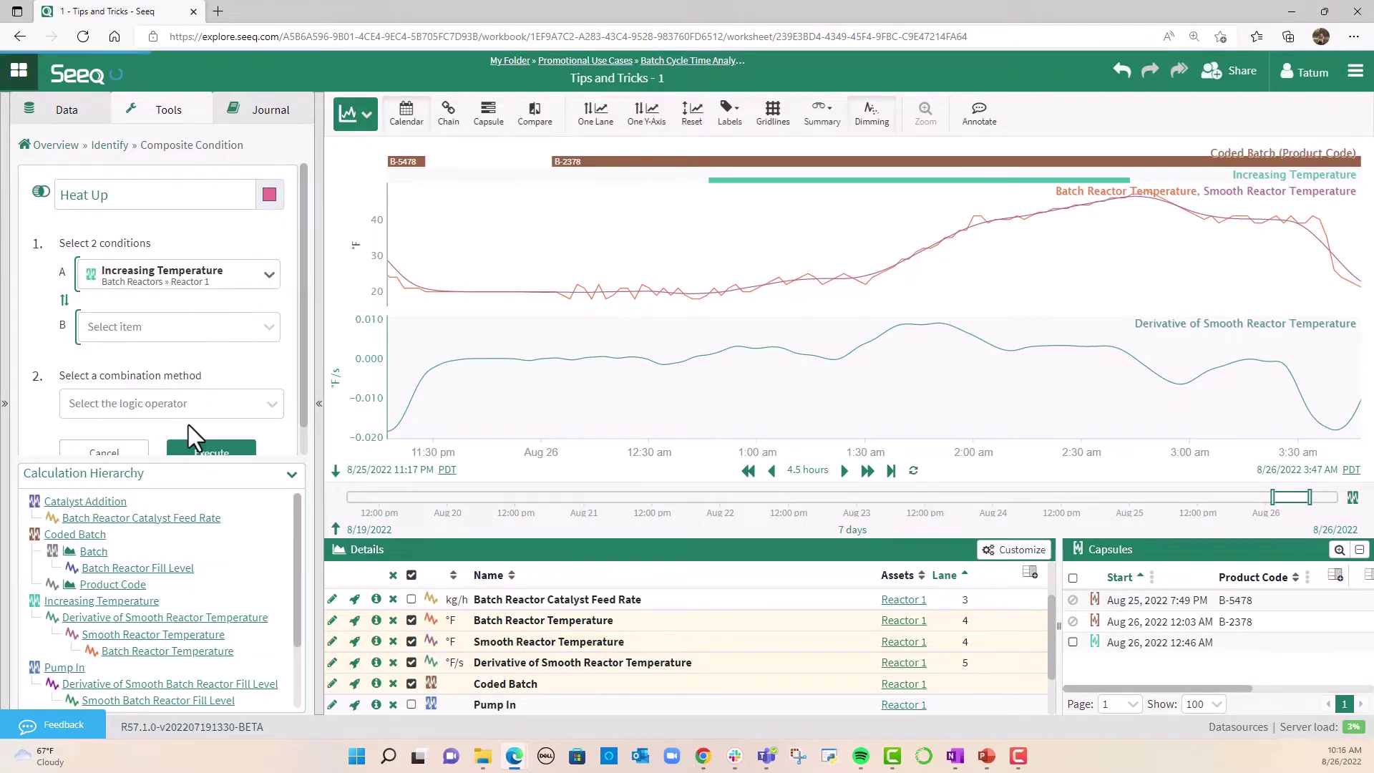
click(166, 328)
click(160, 473)
click(143, 372)
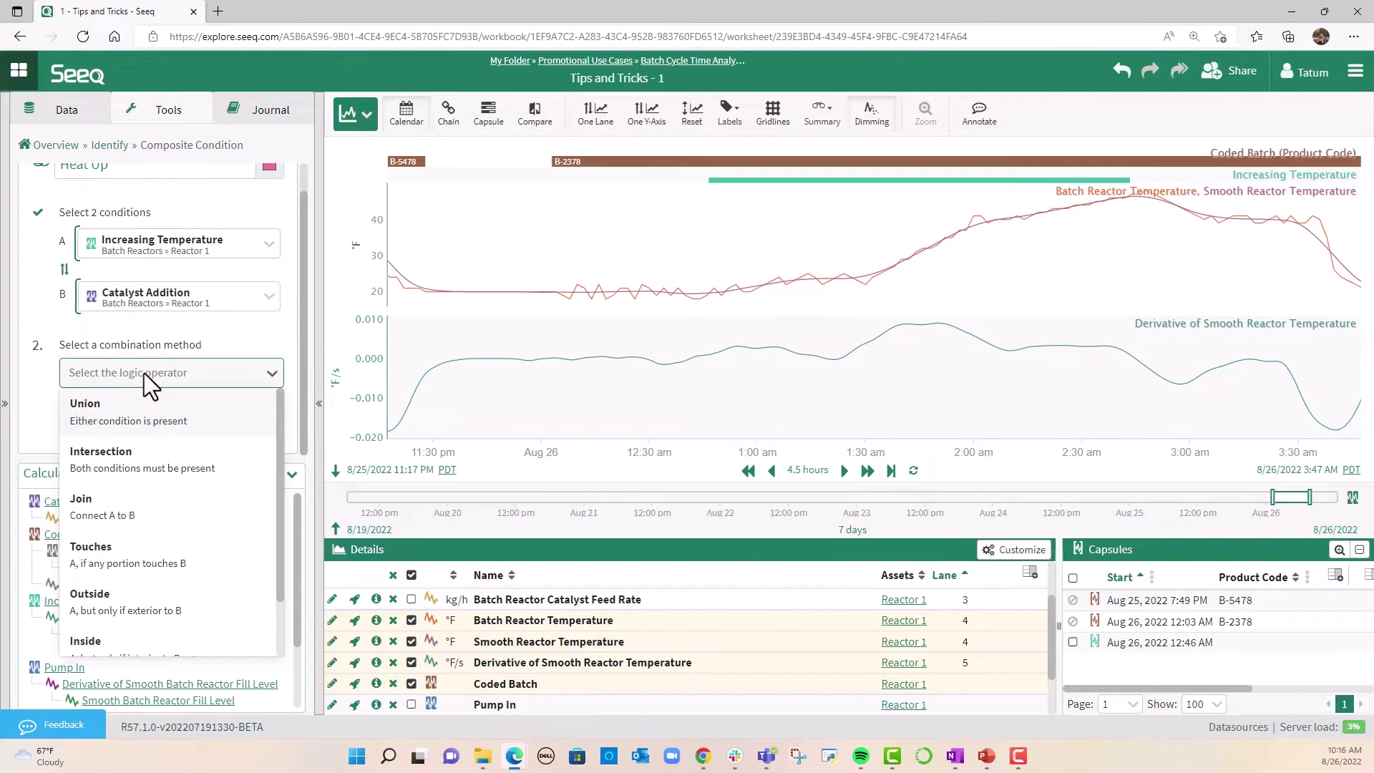
scroll(122, 577, down, 1)
click(122, 629)
click(208, 438)
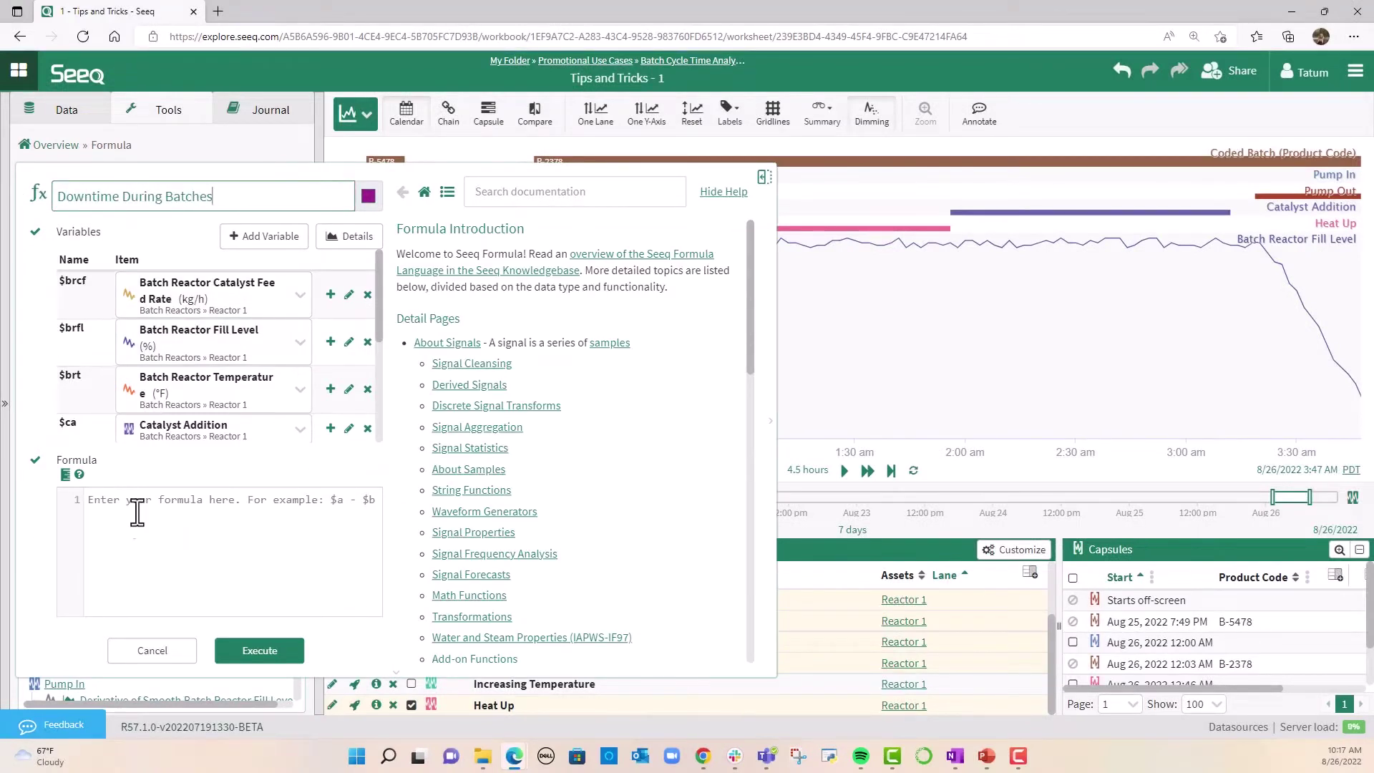
Run formula $cb-$hu-… subtracting Heat Up and other phases from Coded Batch as Downtime During Batches.
scroll(191, 396, down, 1)
scroll(237, 393, down, 1)
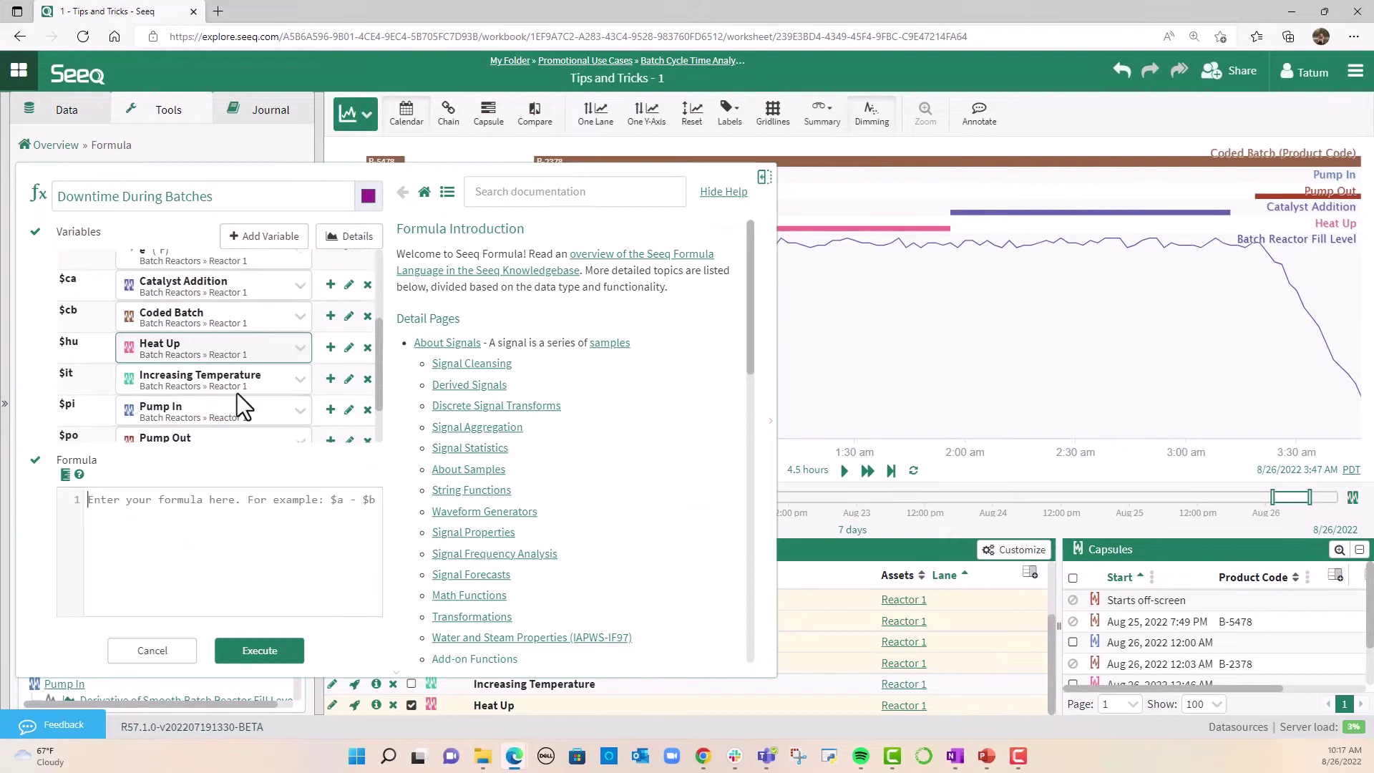
scroll(238, 393, up, 2)
click(199, 560)
text($cb-)
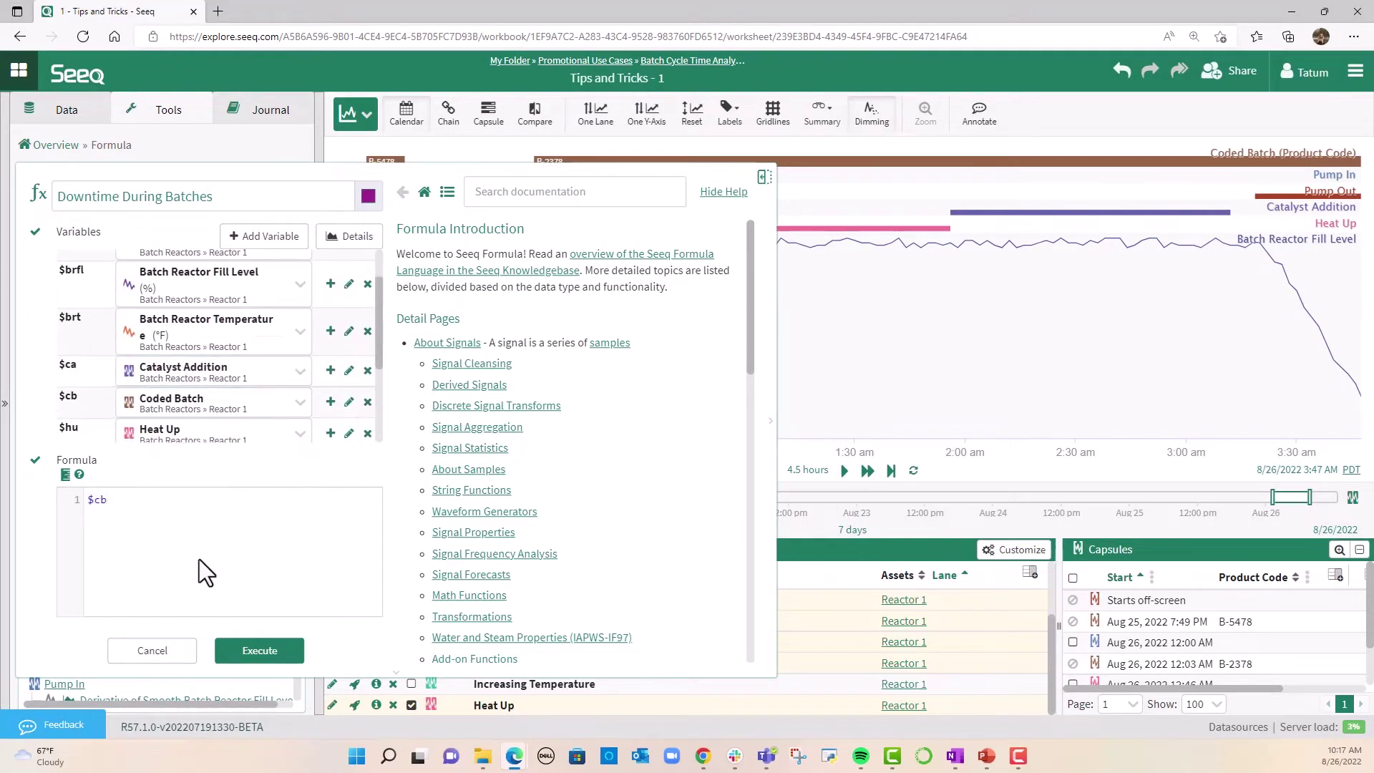
scroll(255, 402, down, 1)
click(331, 376)
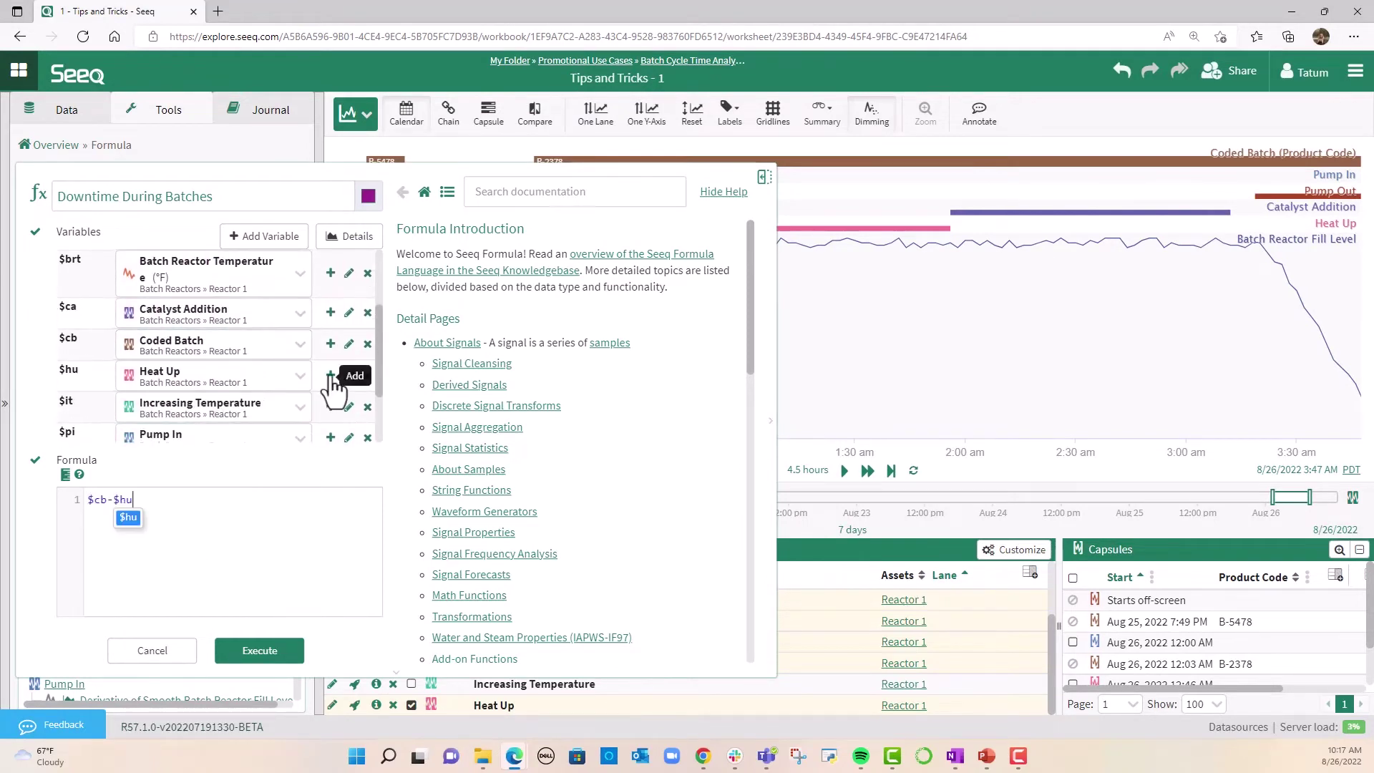
text(-$pi)
scroll(331, 414, down, 2)
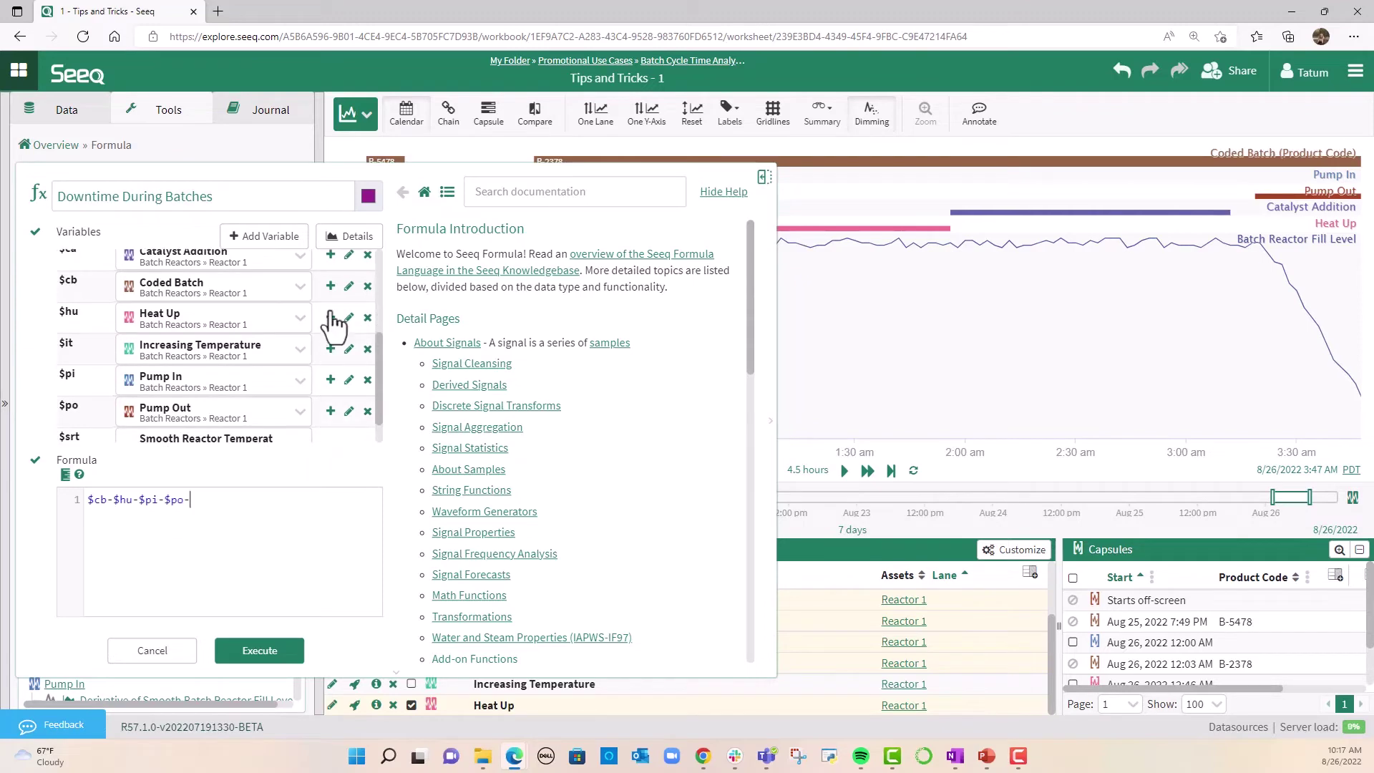
click(280, 652)
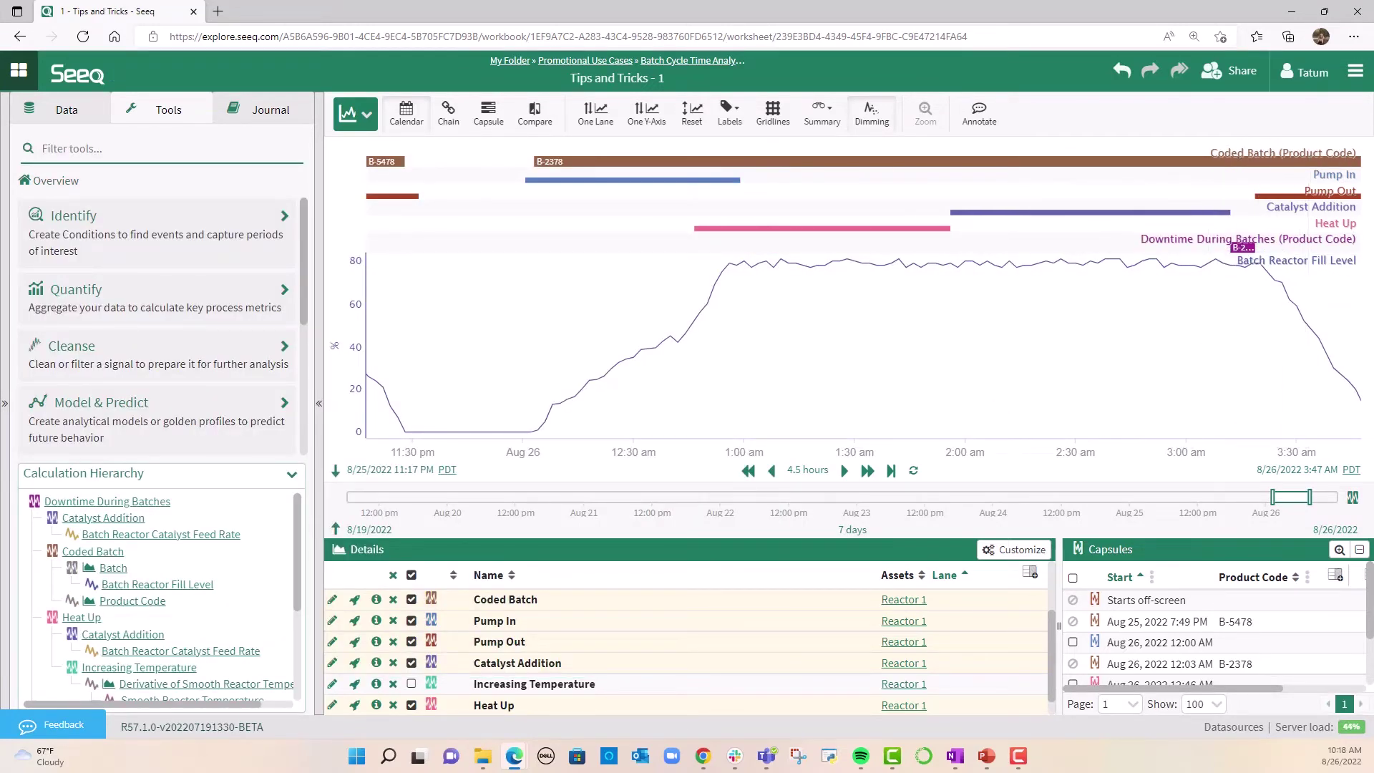
Create a Turnaround formula: not Coded Batch with removeLongerThan(6h) applied.
scroll(136, 301, down, 4)
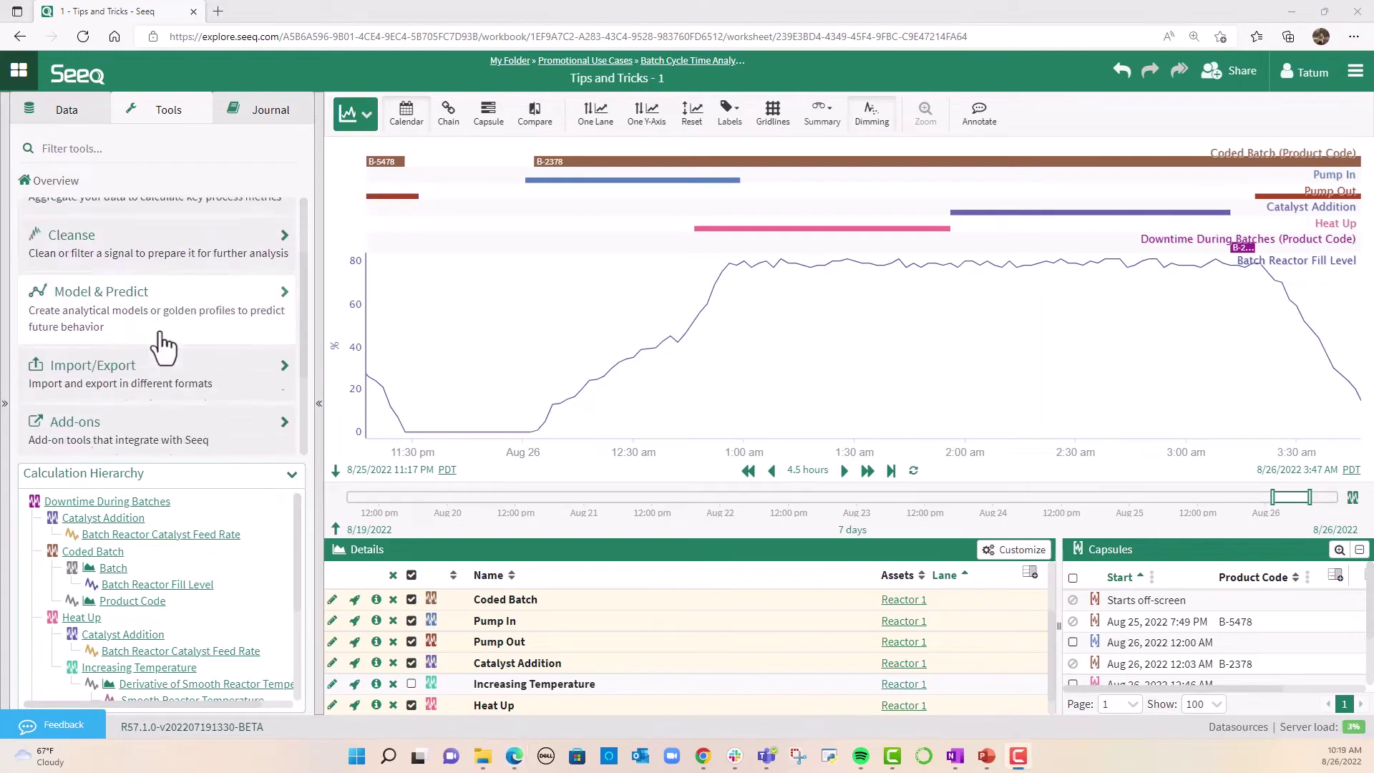
click(136, 437)
triple_click(134, 199)
text(Turnaround)
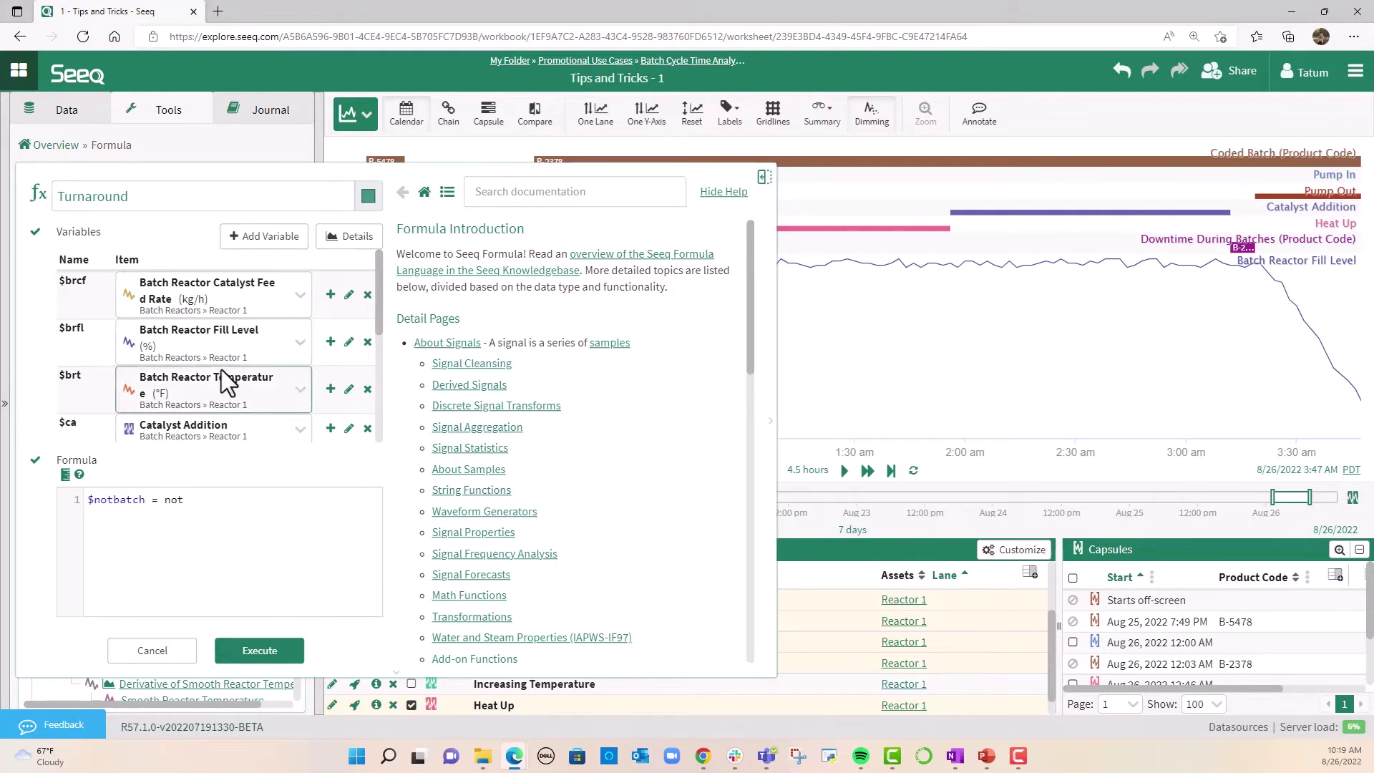
scroll(221, 380, down, 3)
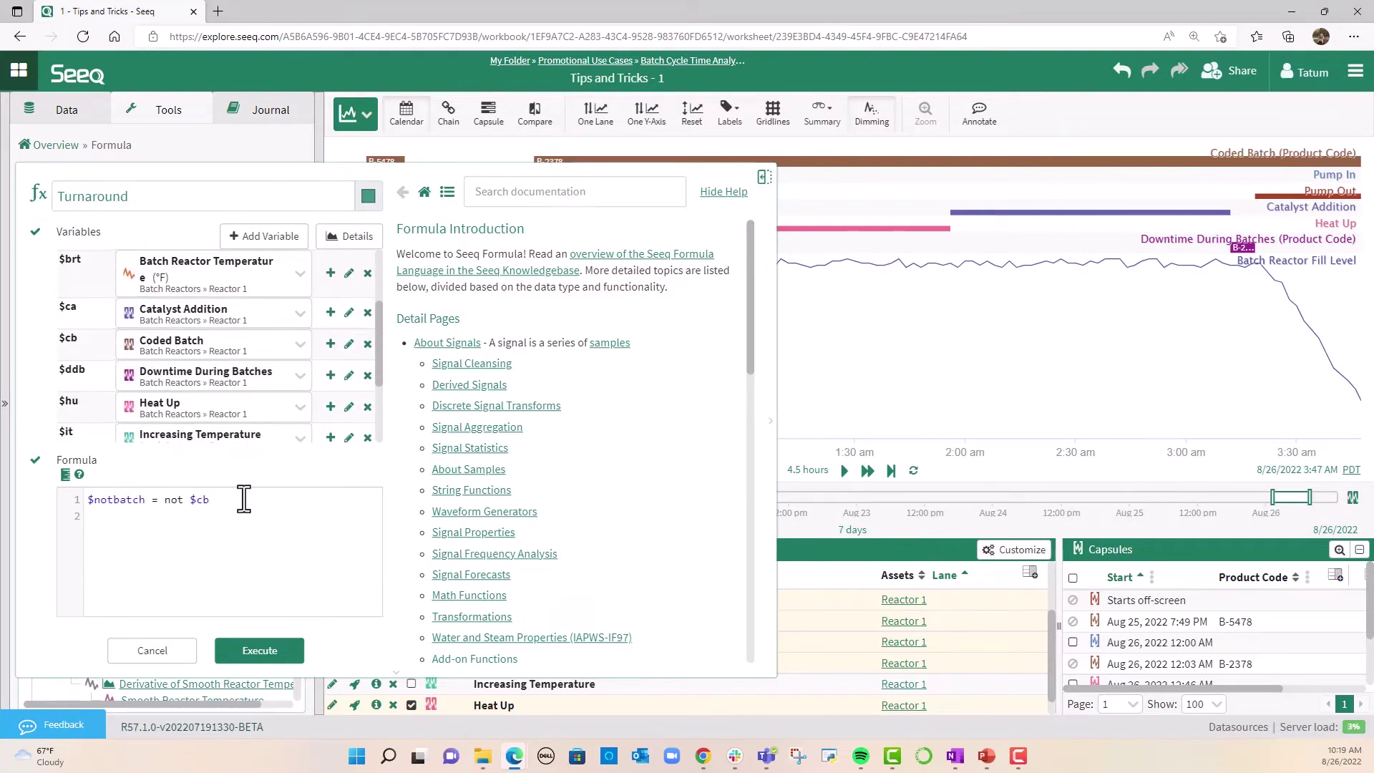
text($notbatch.remove)
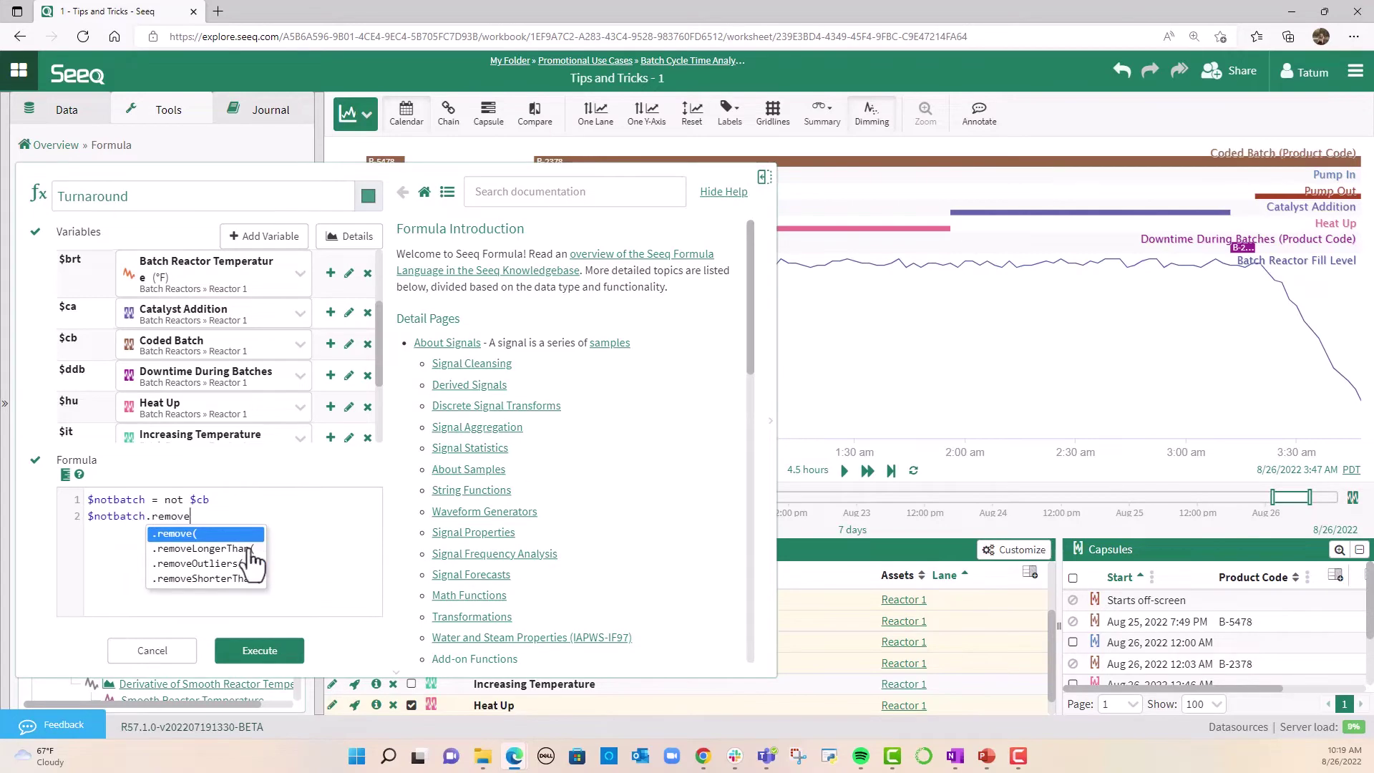
click(250, 549)
text(6h))
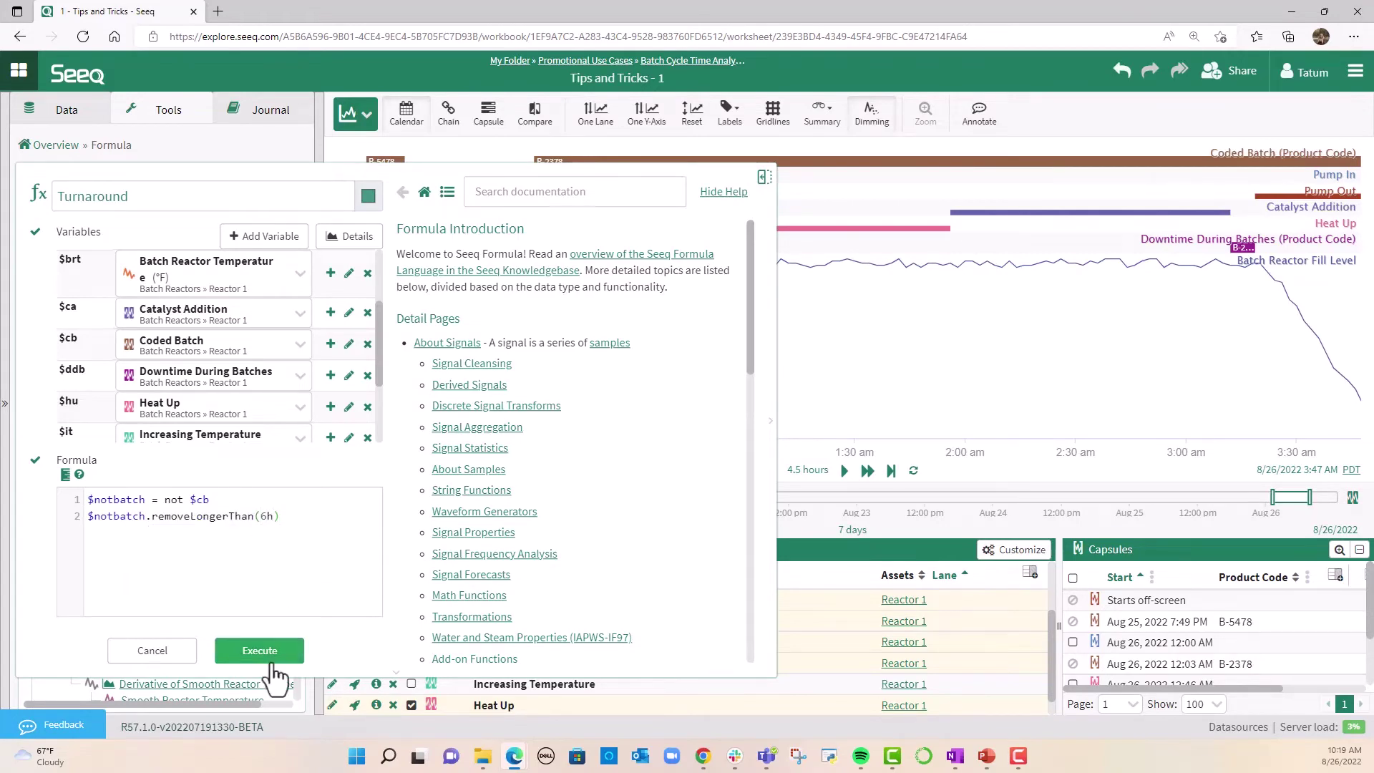
click(259, 650)
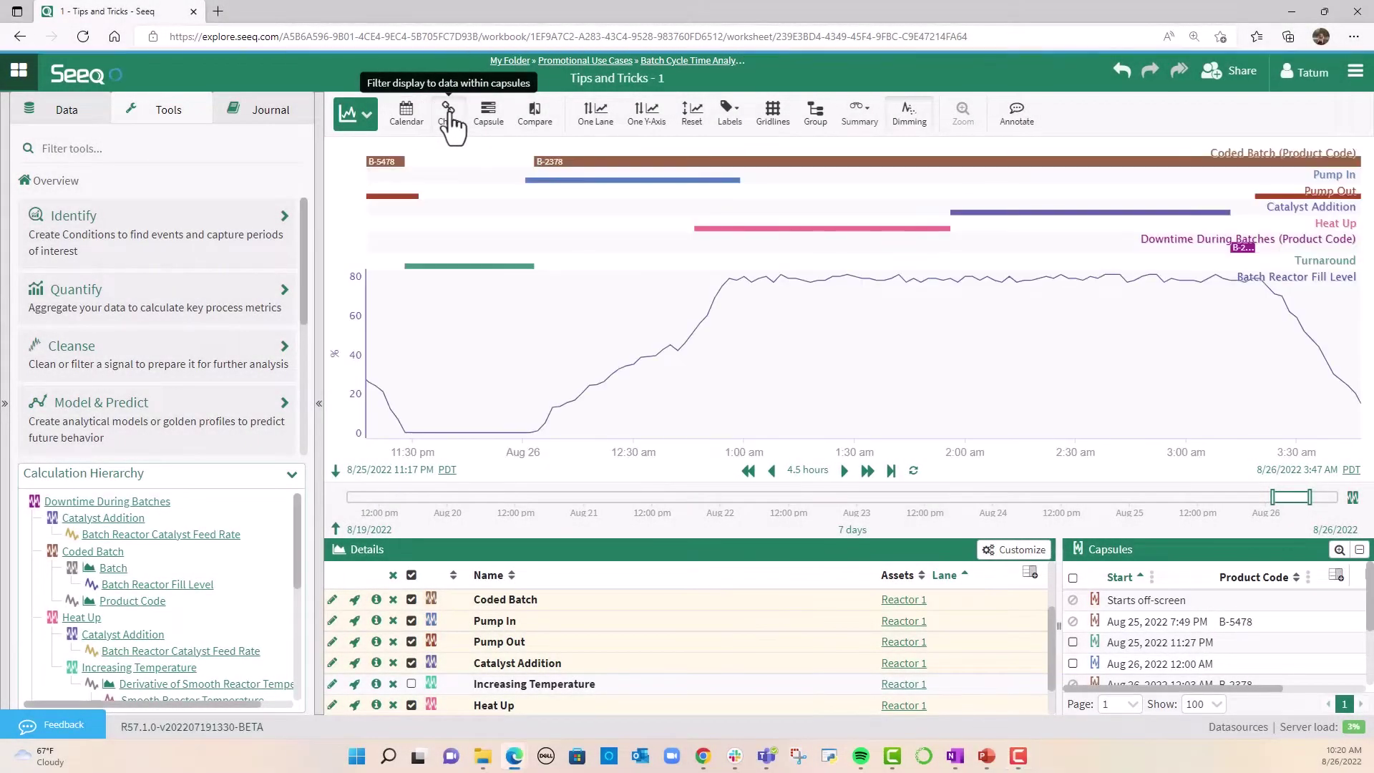
Show Coded Batch and Batch Reactor Fill Level on the chart over a 3-day range.
click(412, 599)
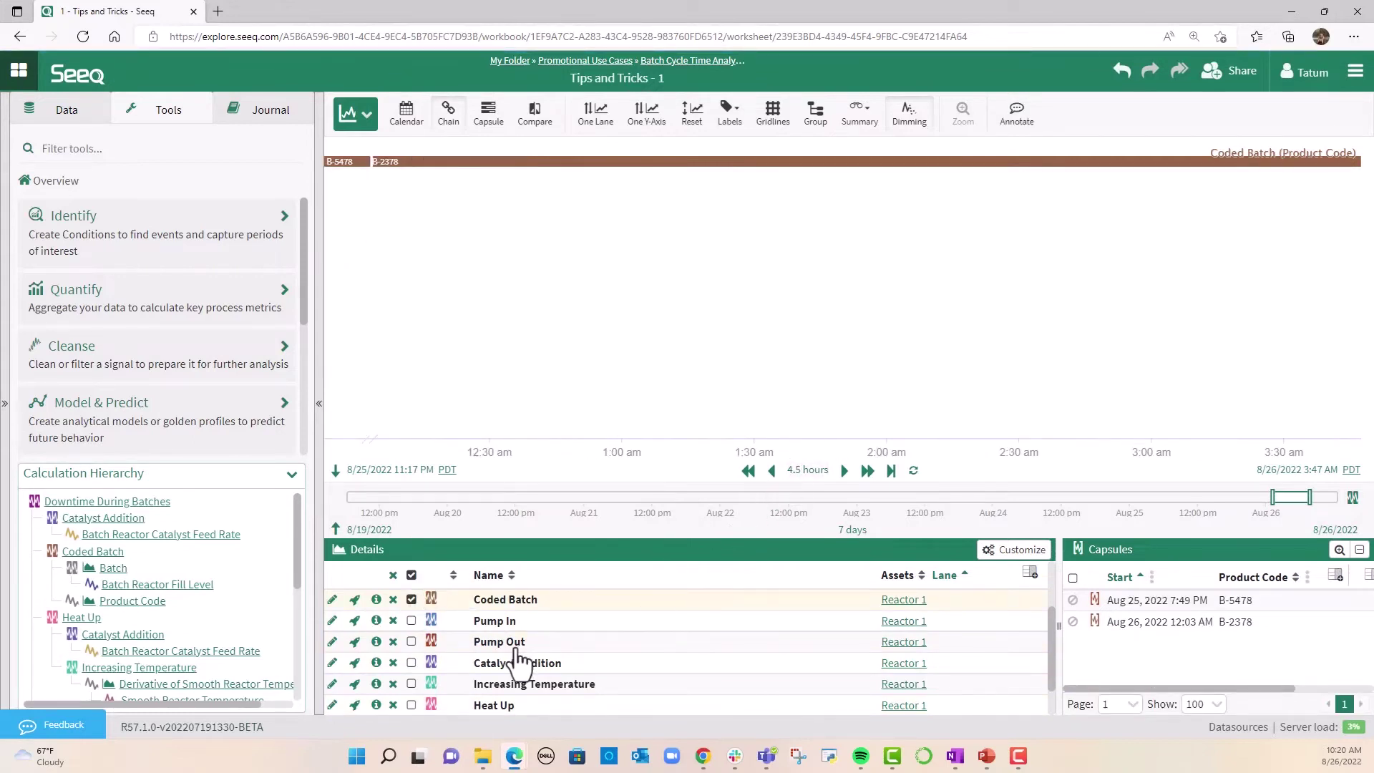
scroll(512, 676, down, 1)
scroll(505, 687, up, 3)
click(412, 596)
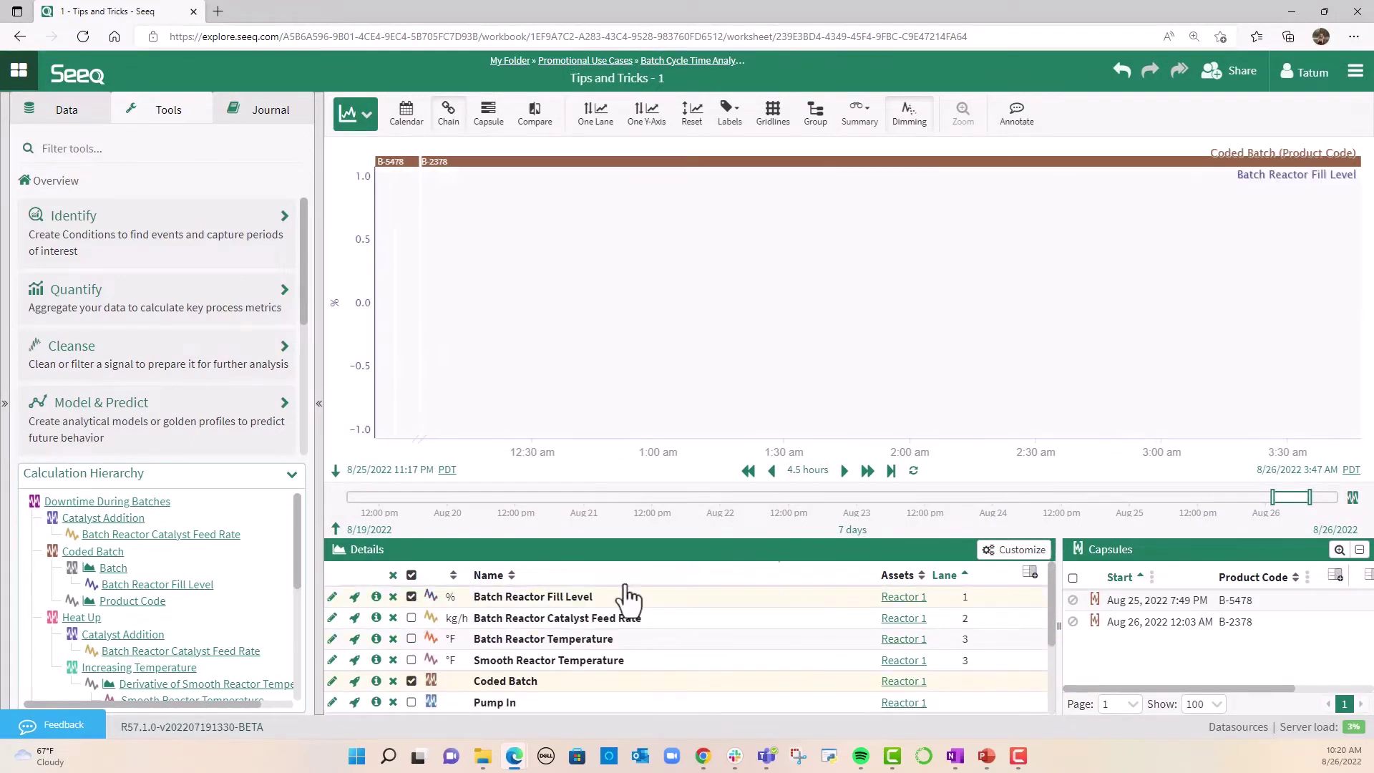
click(819, 471)
text(3 d)
key(Return)
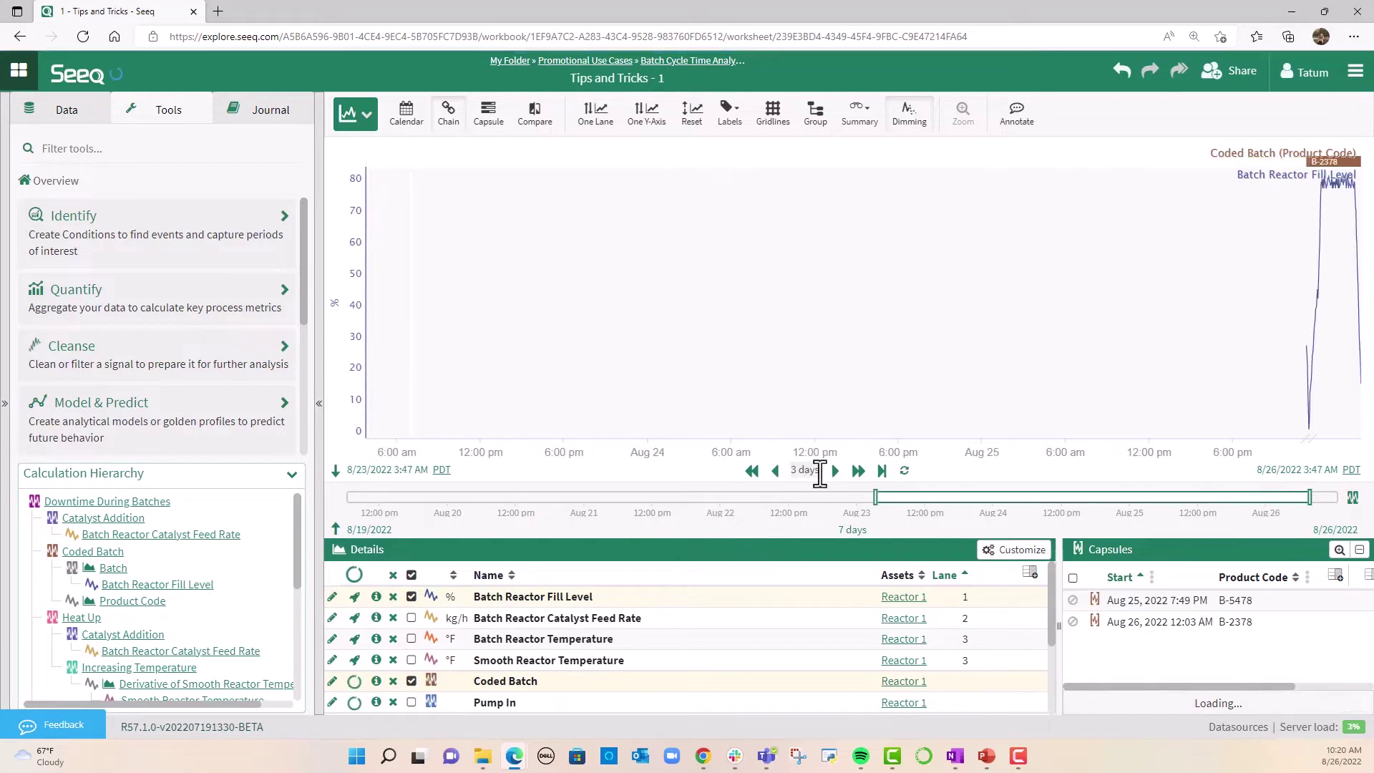
Swap all worksheet items from Reactor 1 to Reactor 2 in the Batch Reactors assets.
click(916, 601)
click(93, 255)
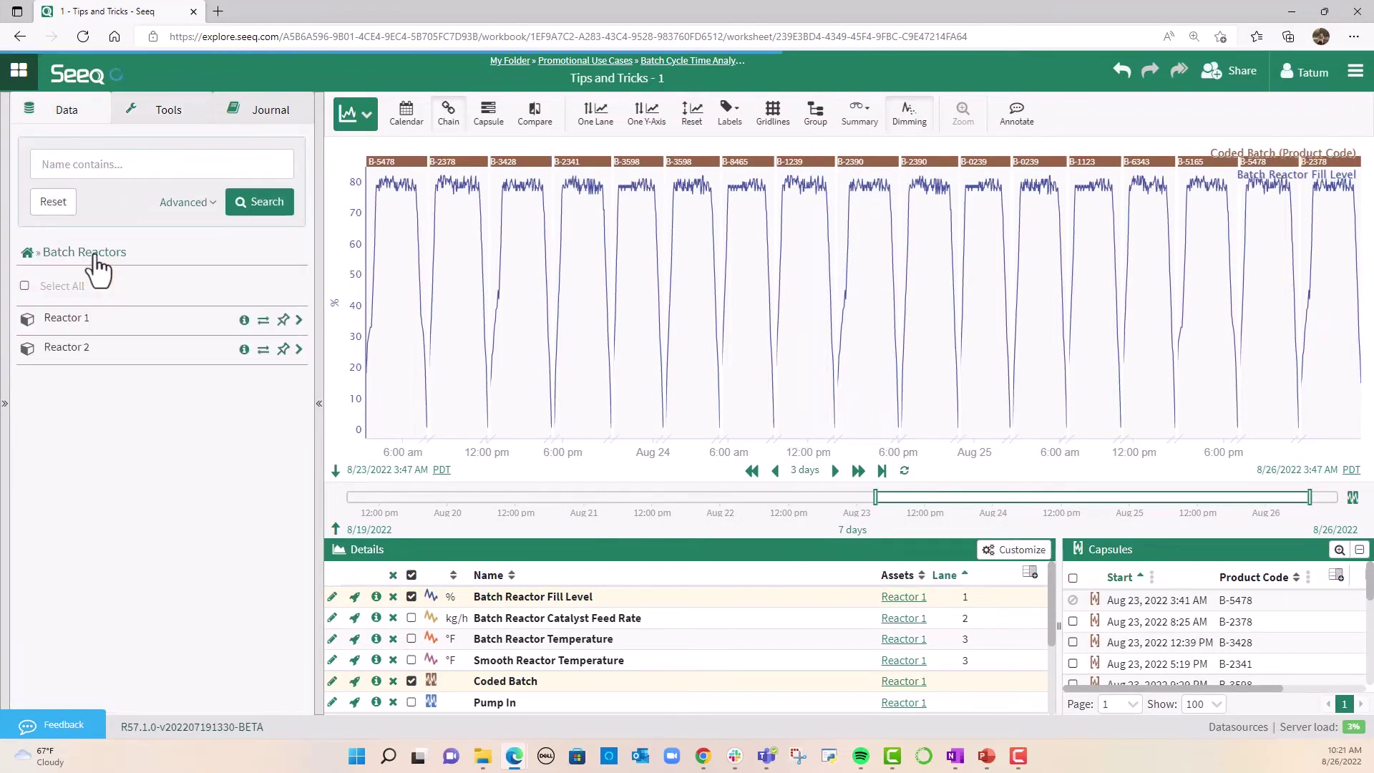
click(263, 350)
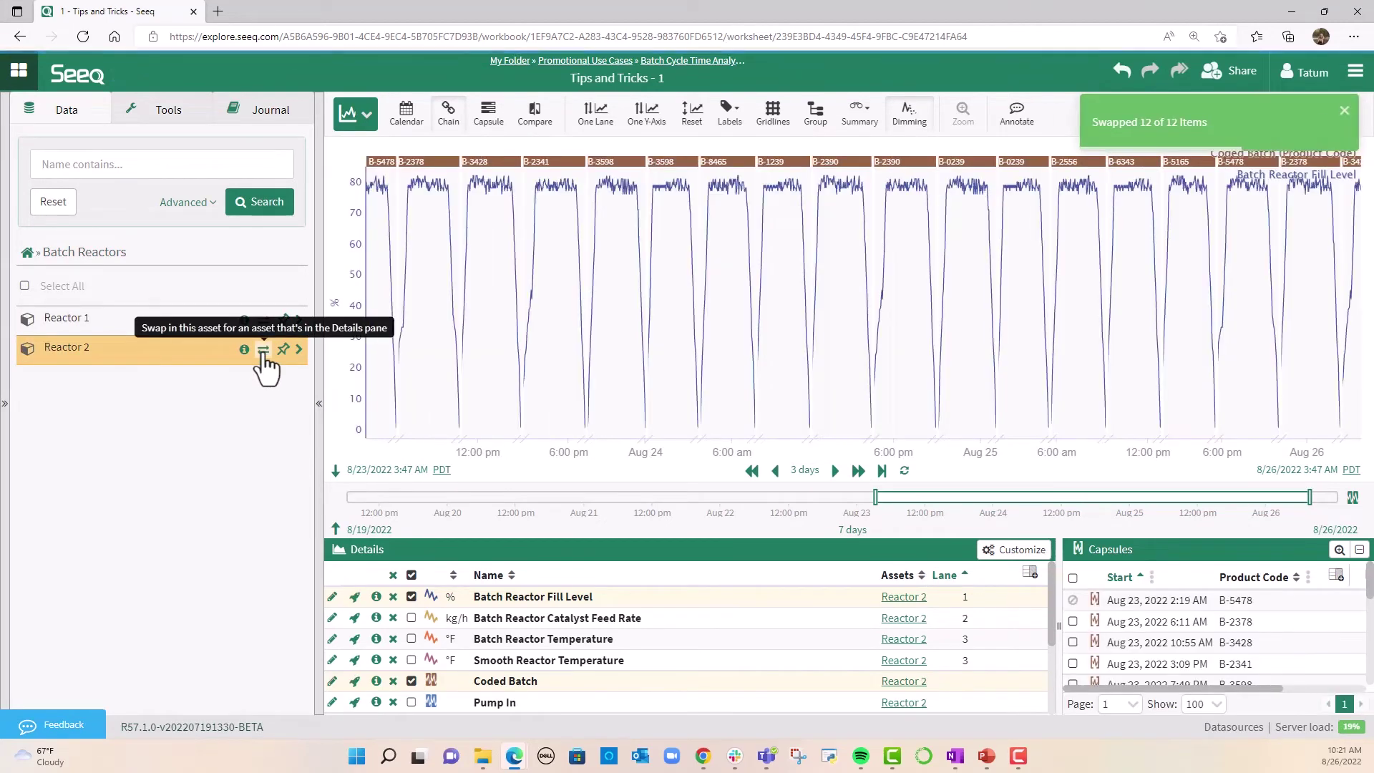
click(298, 319)
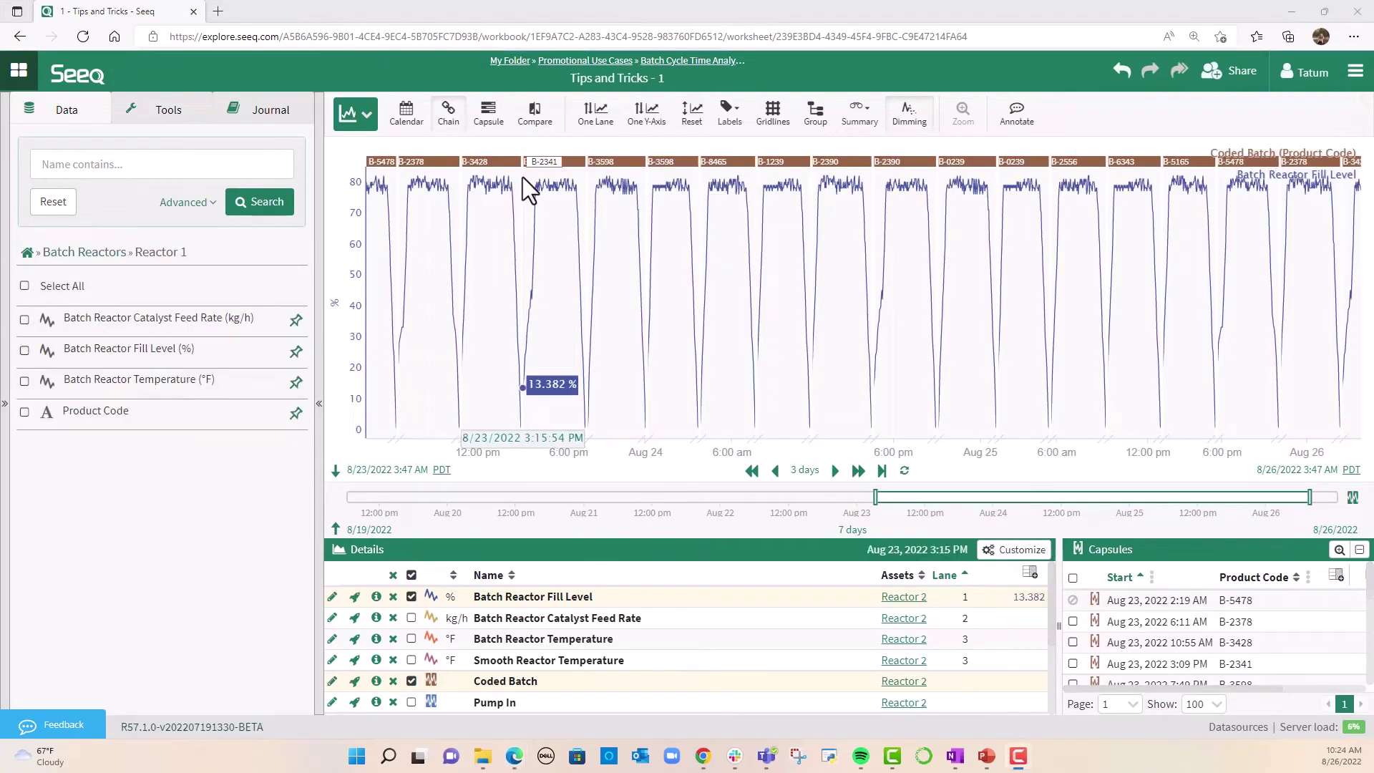
Overlay batches in capsule time, group signals into lanes, and align on Pump In instead of Coded Batch.
click(492, 120)
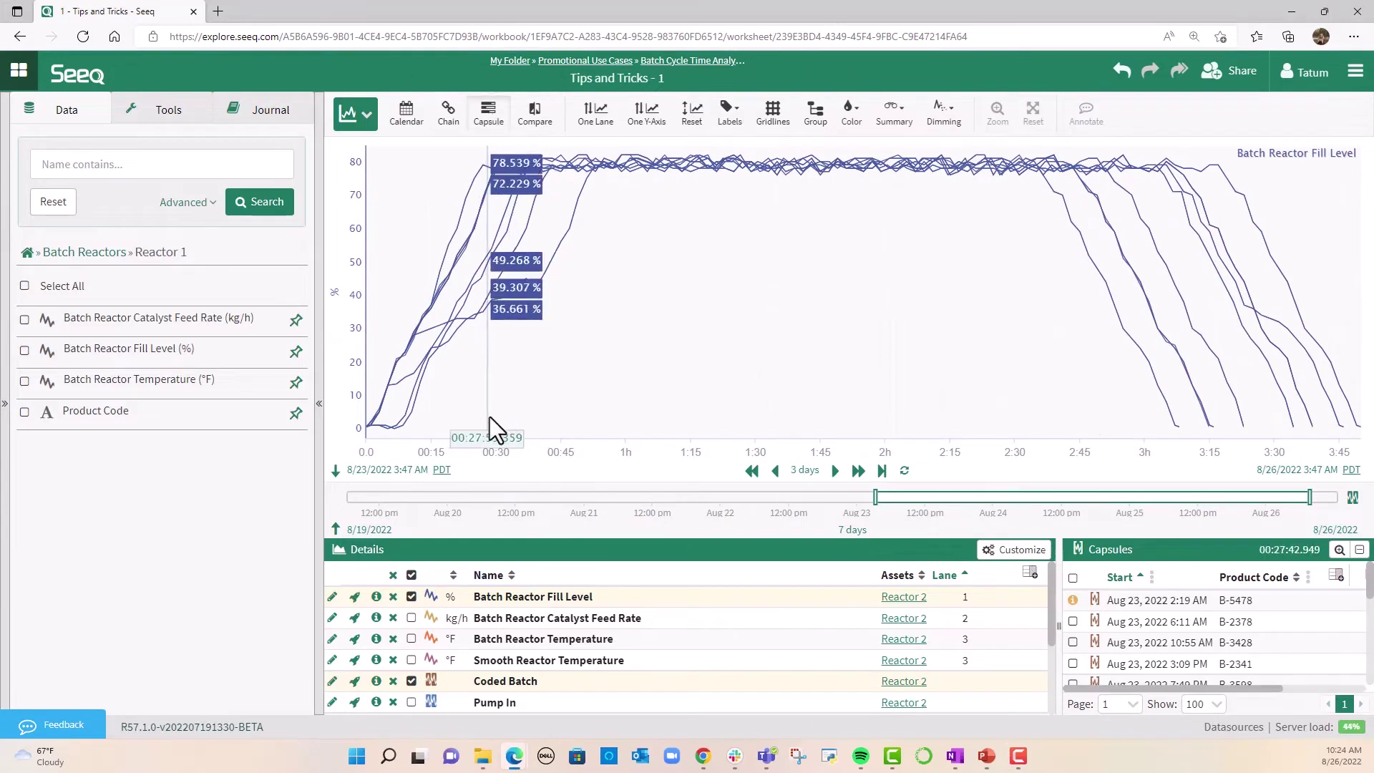
click(815, 113)
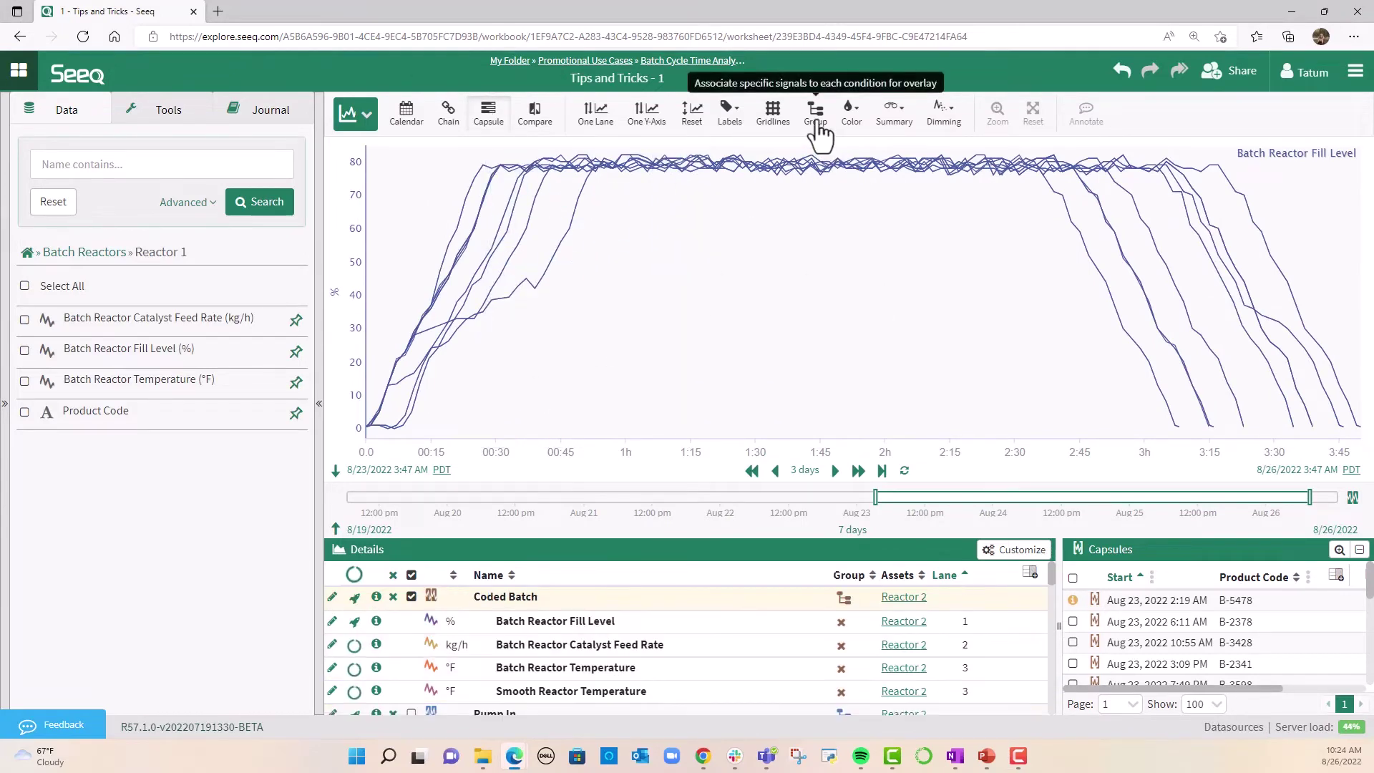
click(411, 597)
click(411, 700)
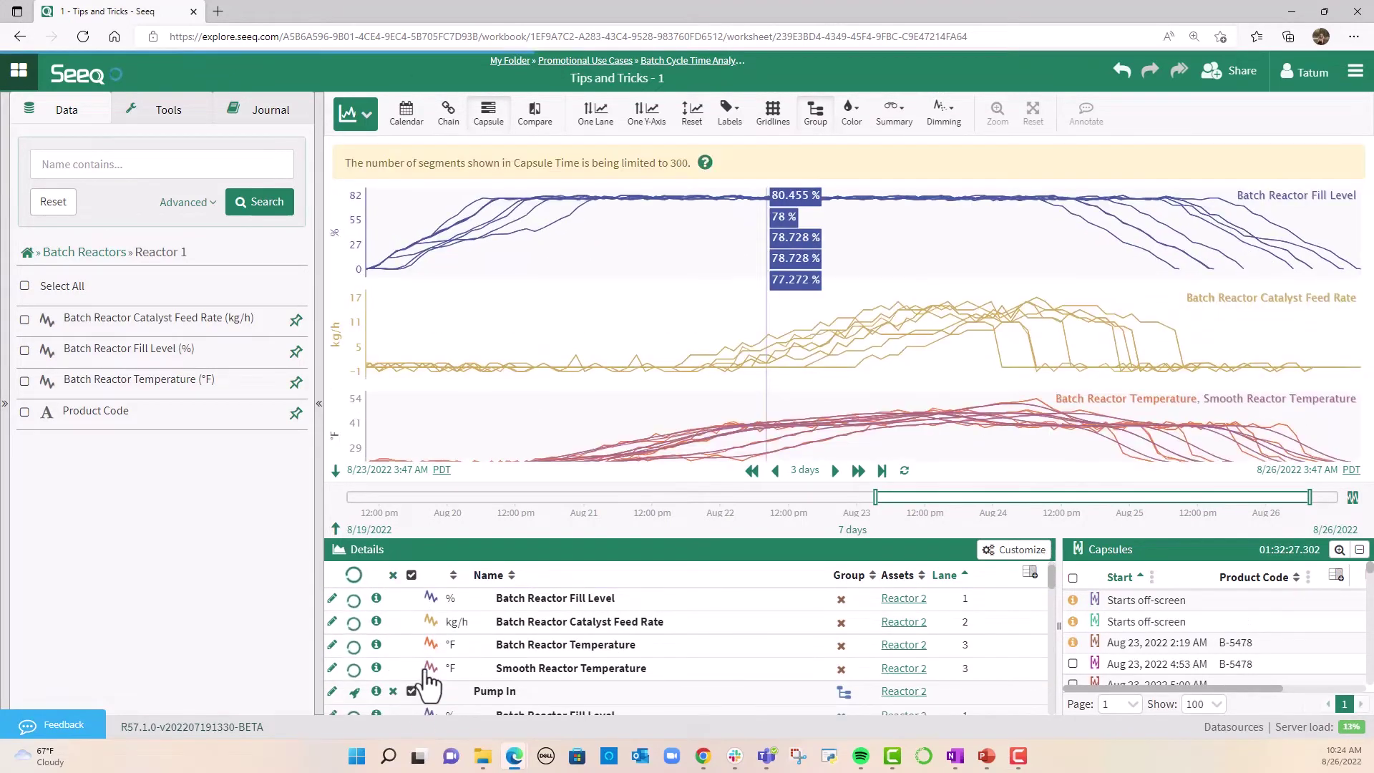
scroll(465, 680, down, 2)
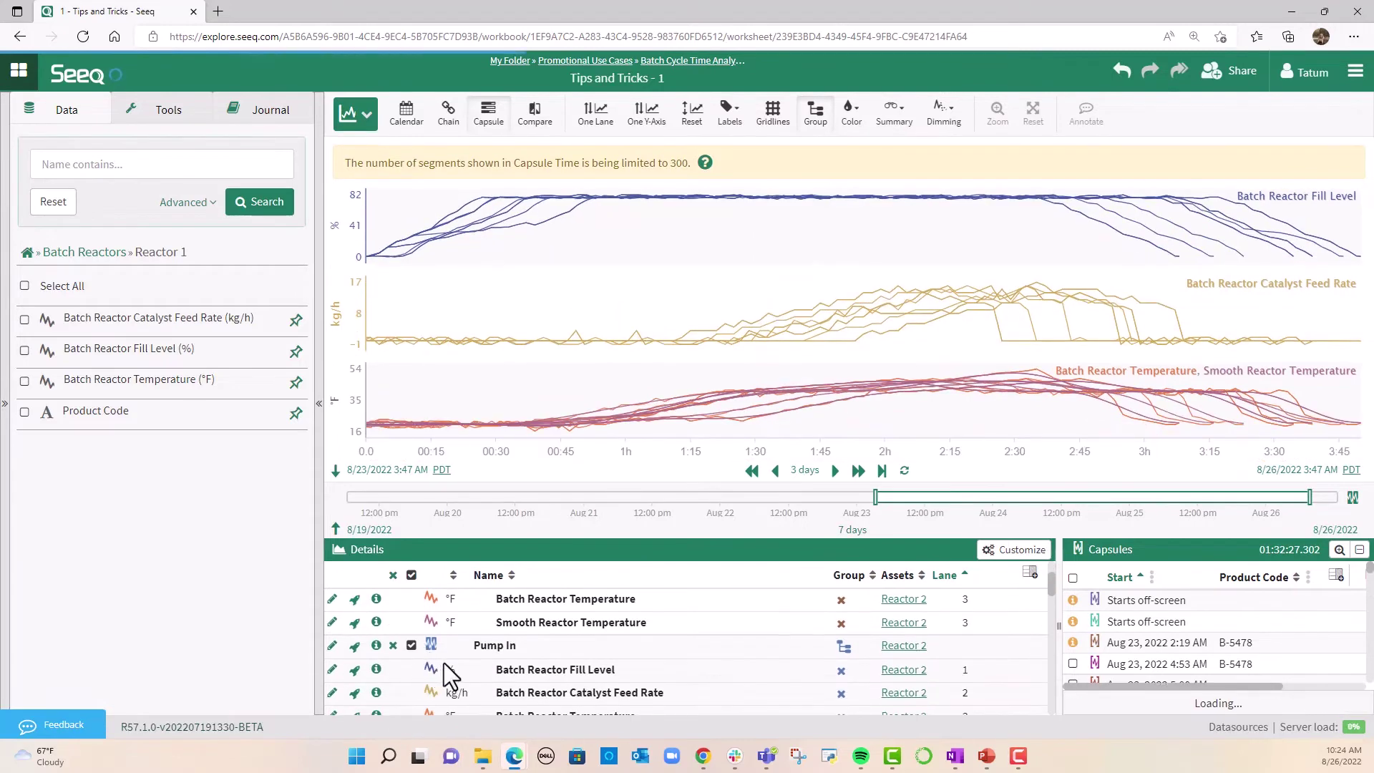
scroll(529, 654, down, 3)
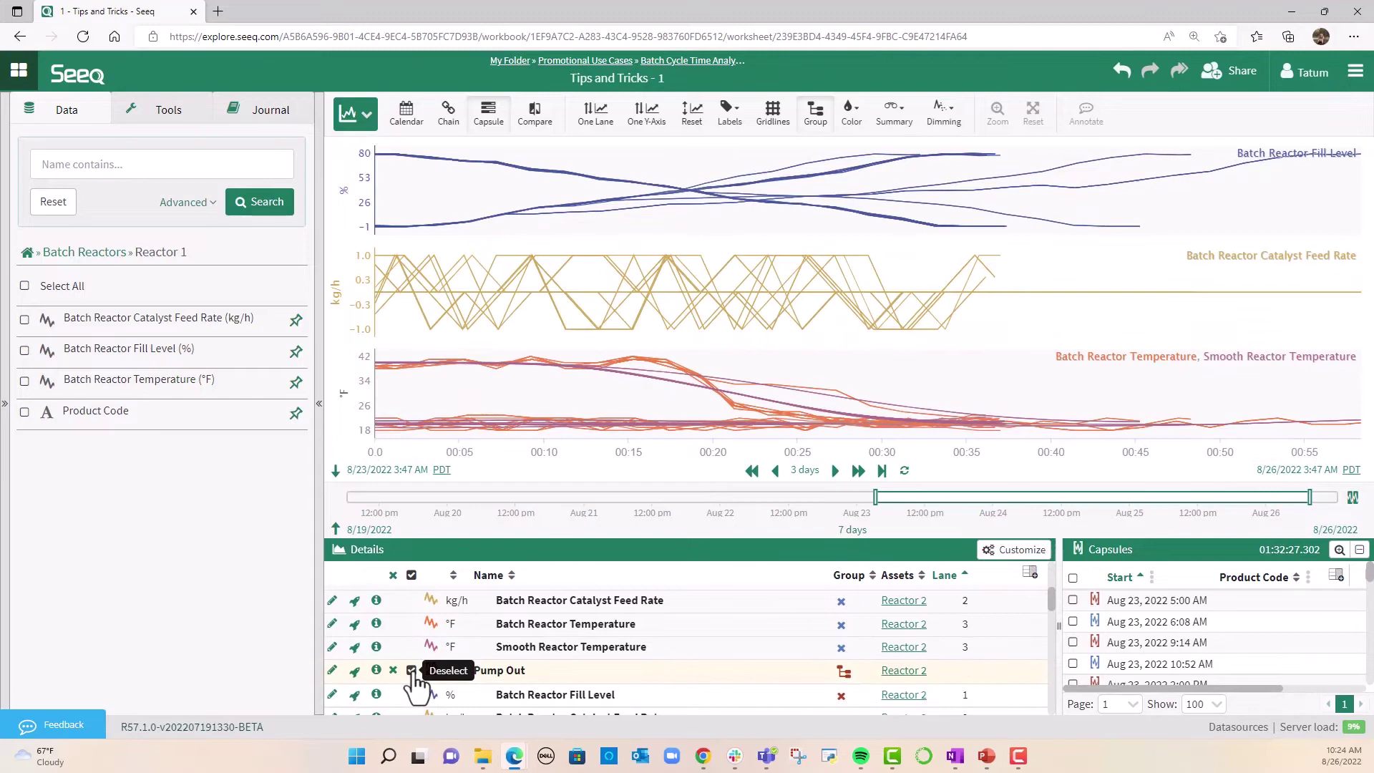
scroll(415, 680, up, 3)
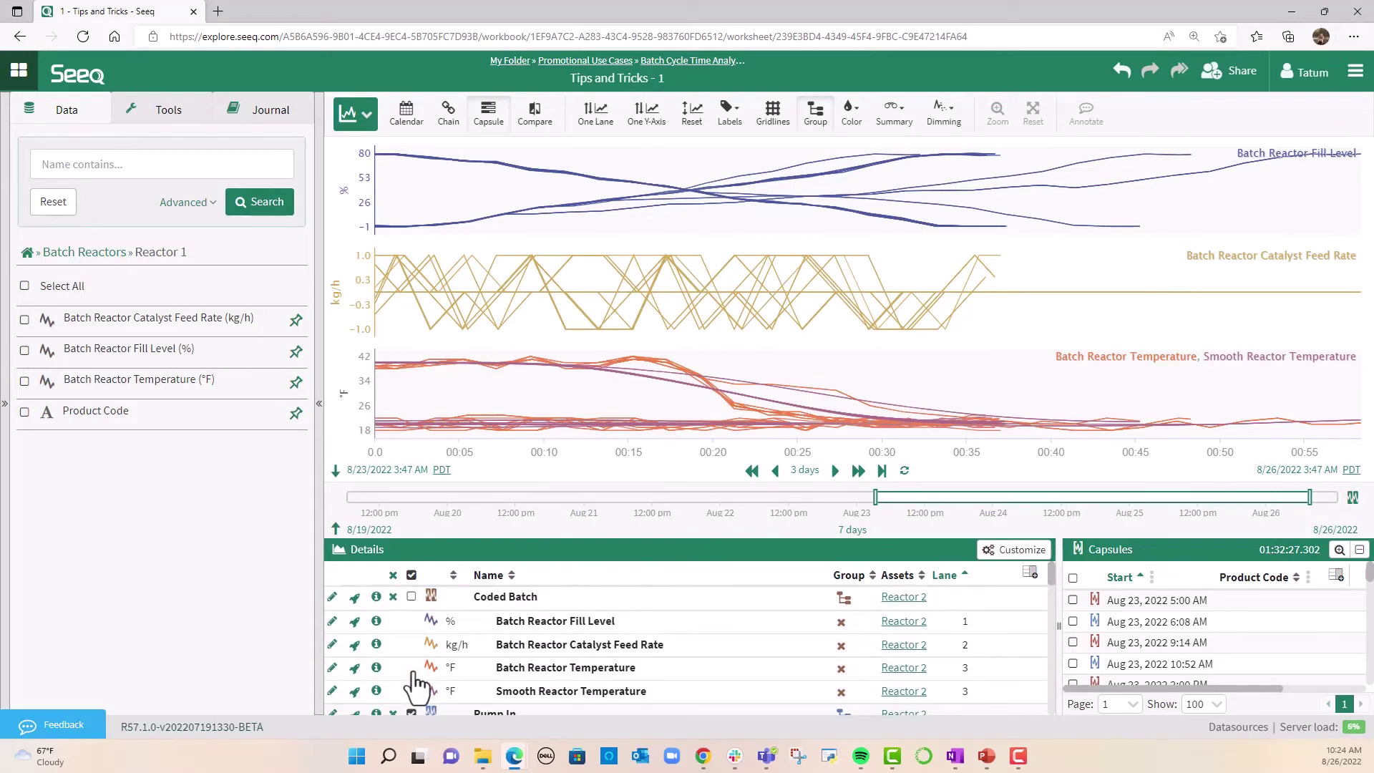
Start a Signal from Condition named Batch Cycle Time summarizing Coded Batch.
click(172, 113)
click(153, 284)
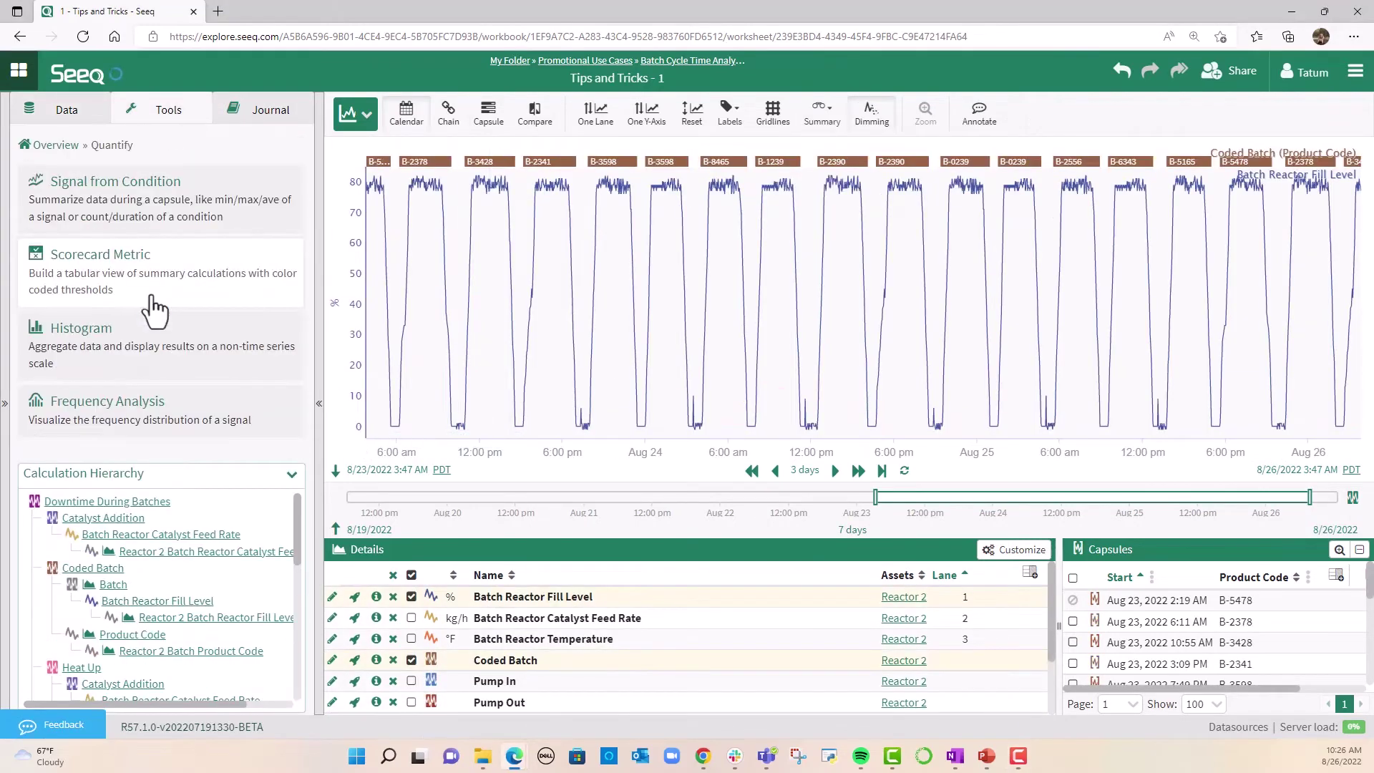
click(145, 262)
triple_click(141, 203)
text(Batch Cycle Time)
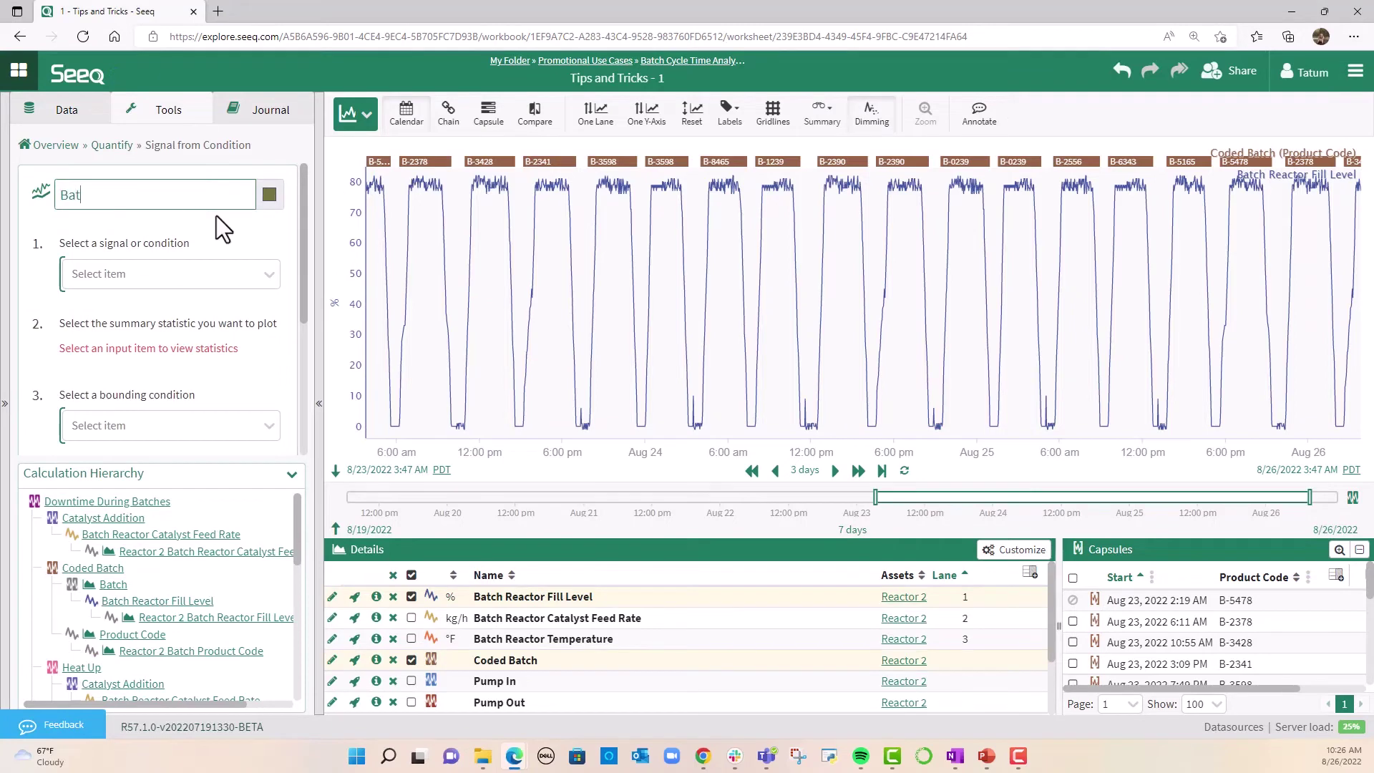
click(218, 275)
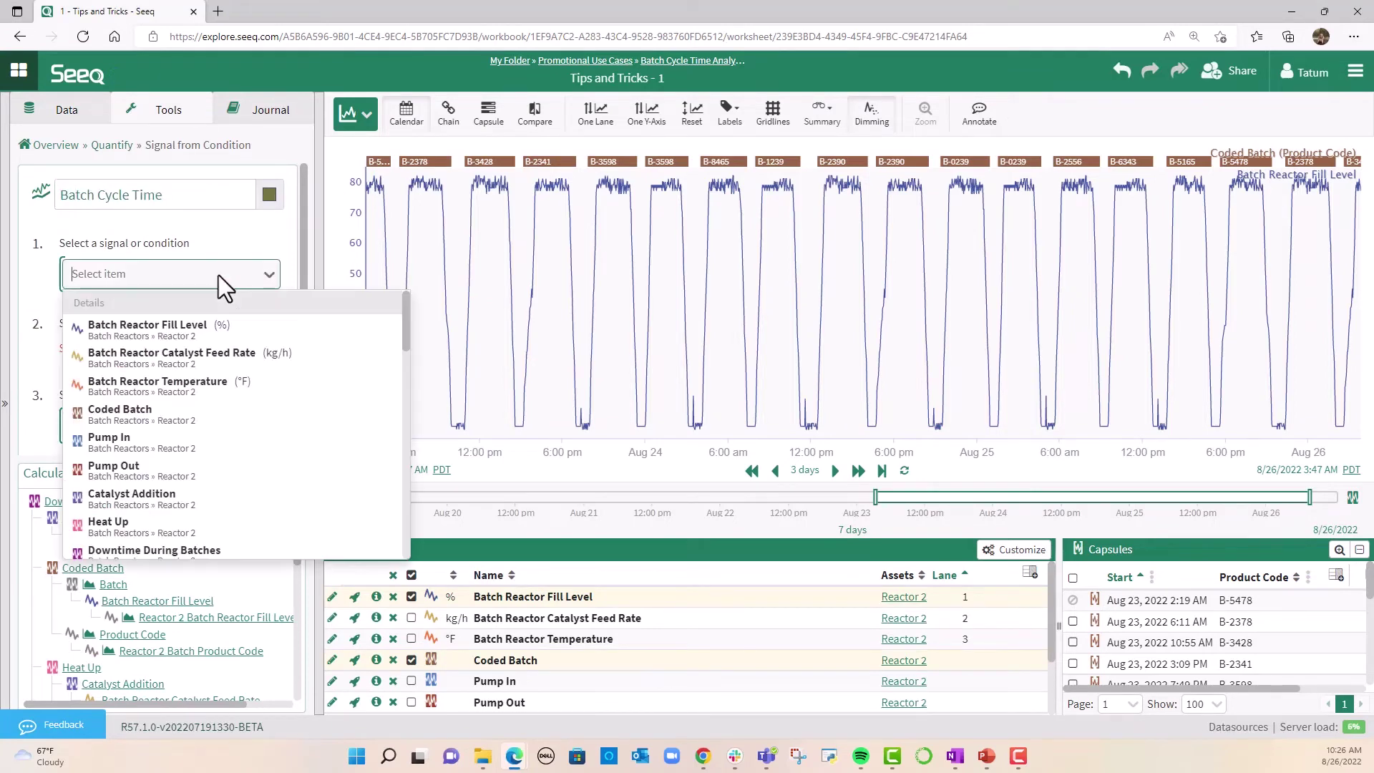
click(168, 414)
Measure total duration in hours, bounded by Coded Batch, timestamped at batch middle, and create it.
click(160, 359)
click(136, 583)
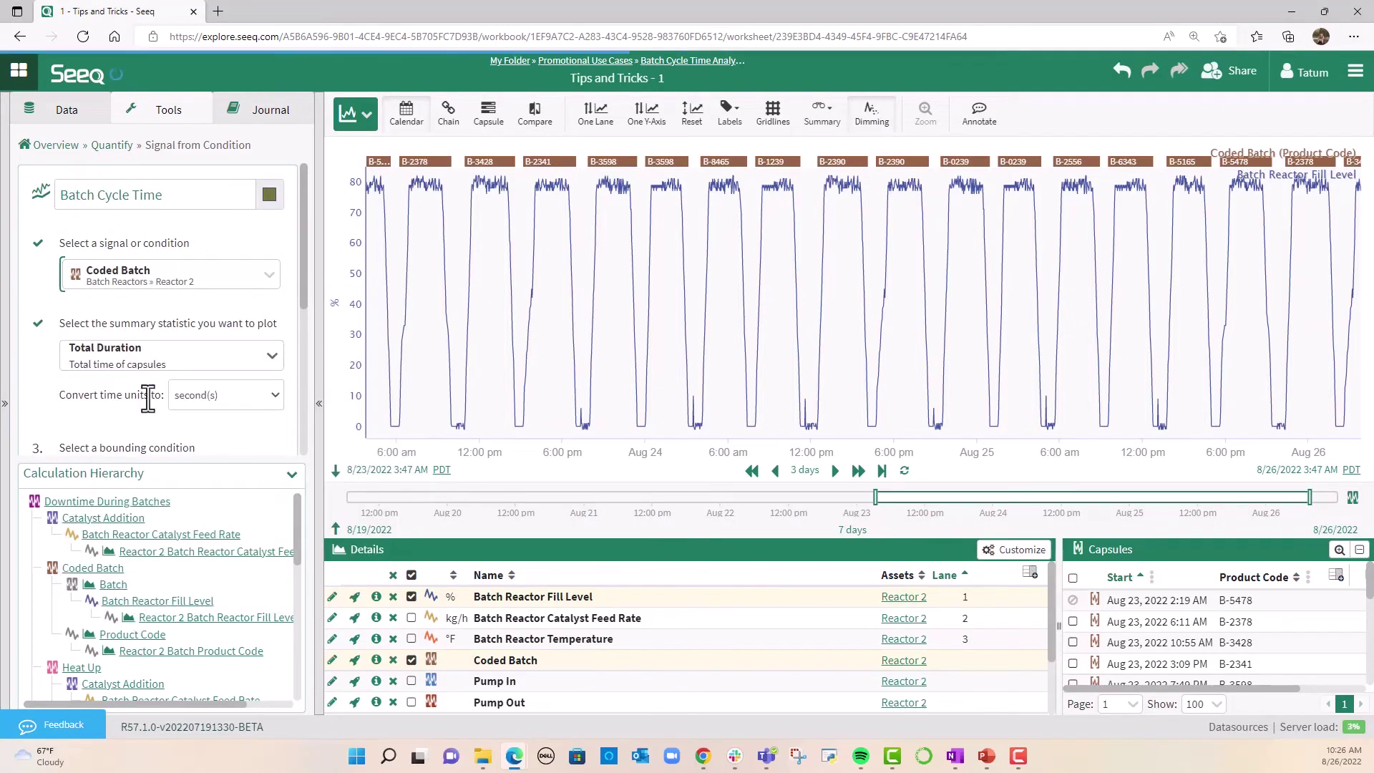
click(219, 396)
click(199, 445)
scroll(118, 372, down, 3)
click(143, 259)
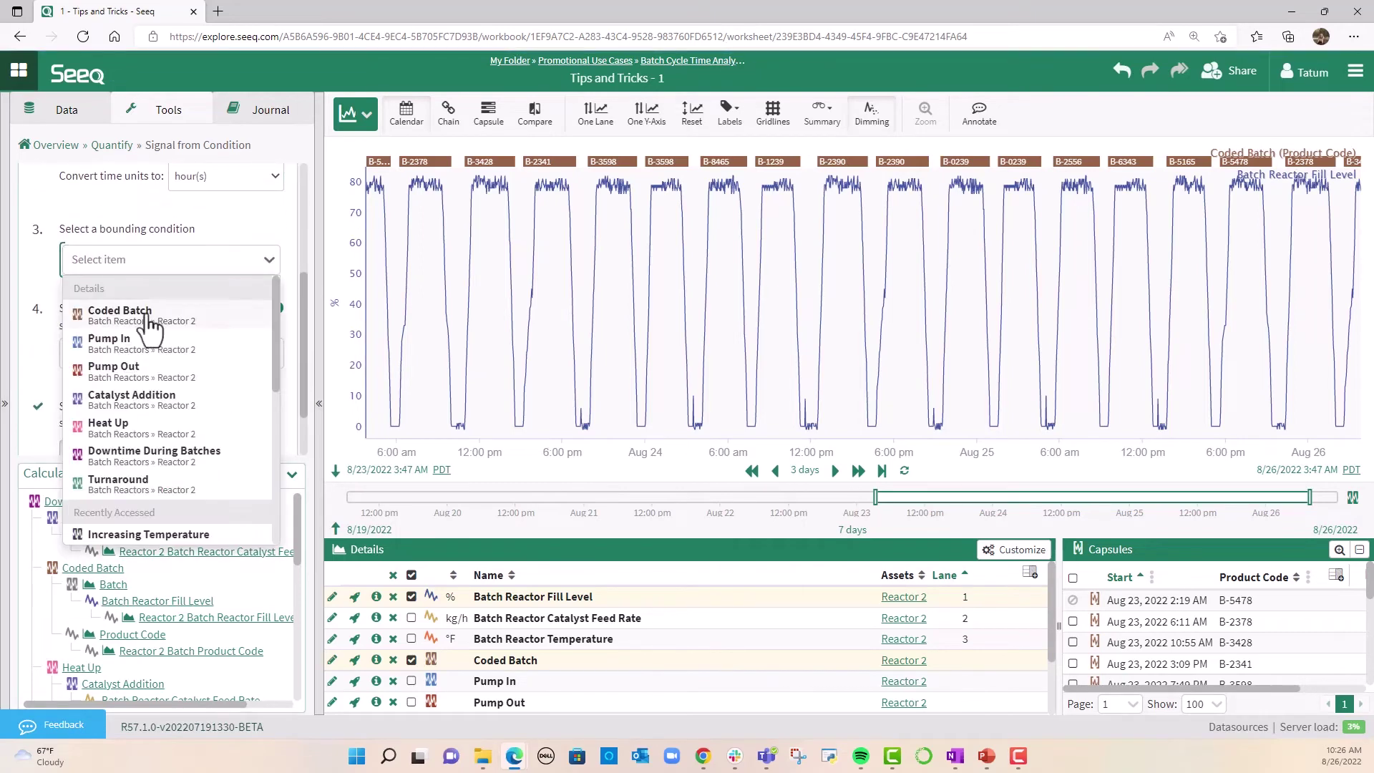
click(118, 307)
click(143, 353)
click(123, 403)
scroll(107, 389, down, 2)
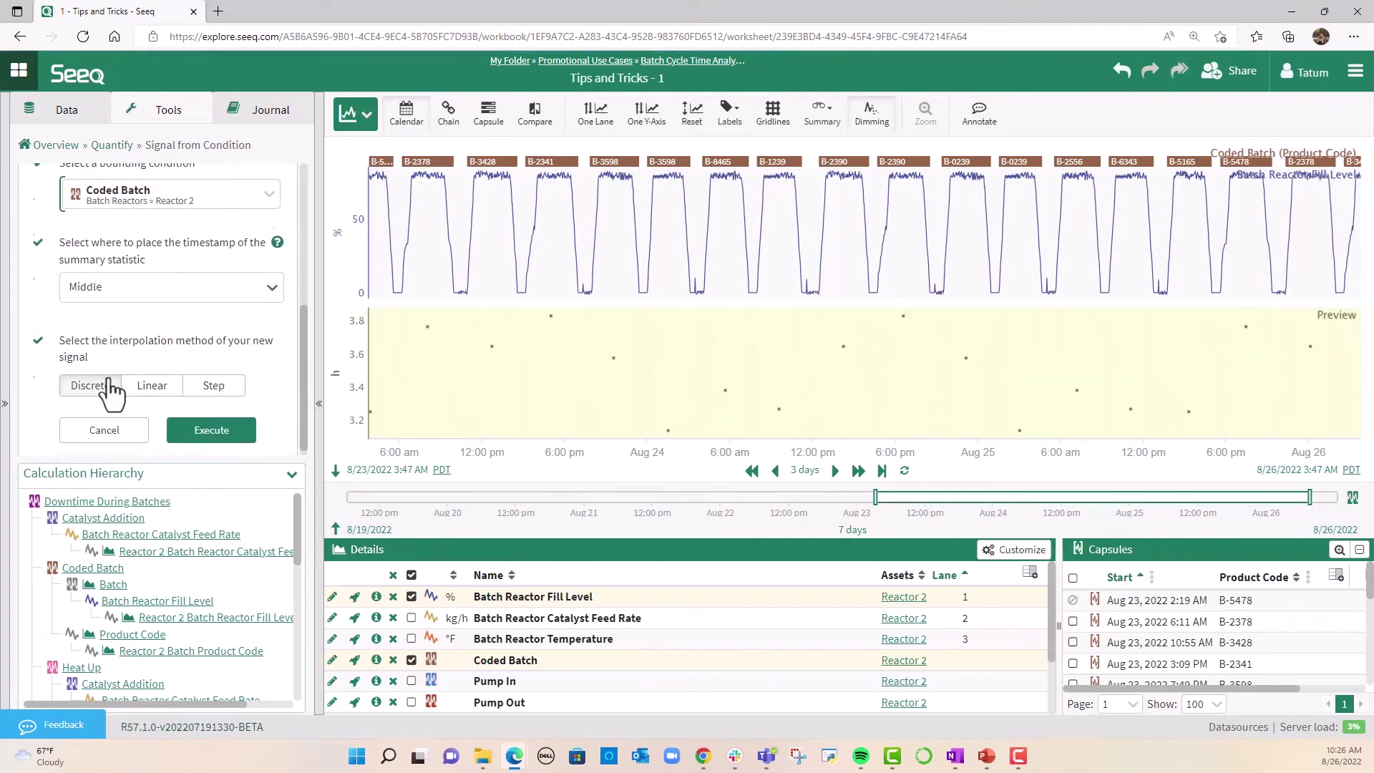
click(214, 427)
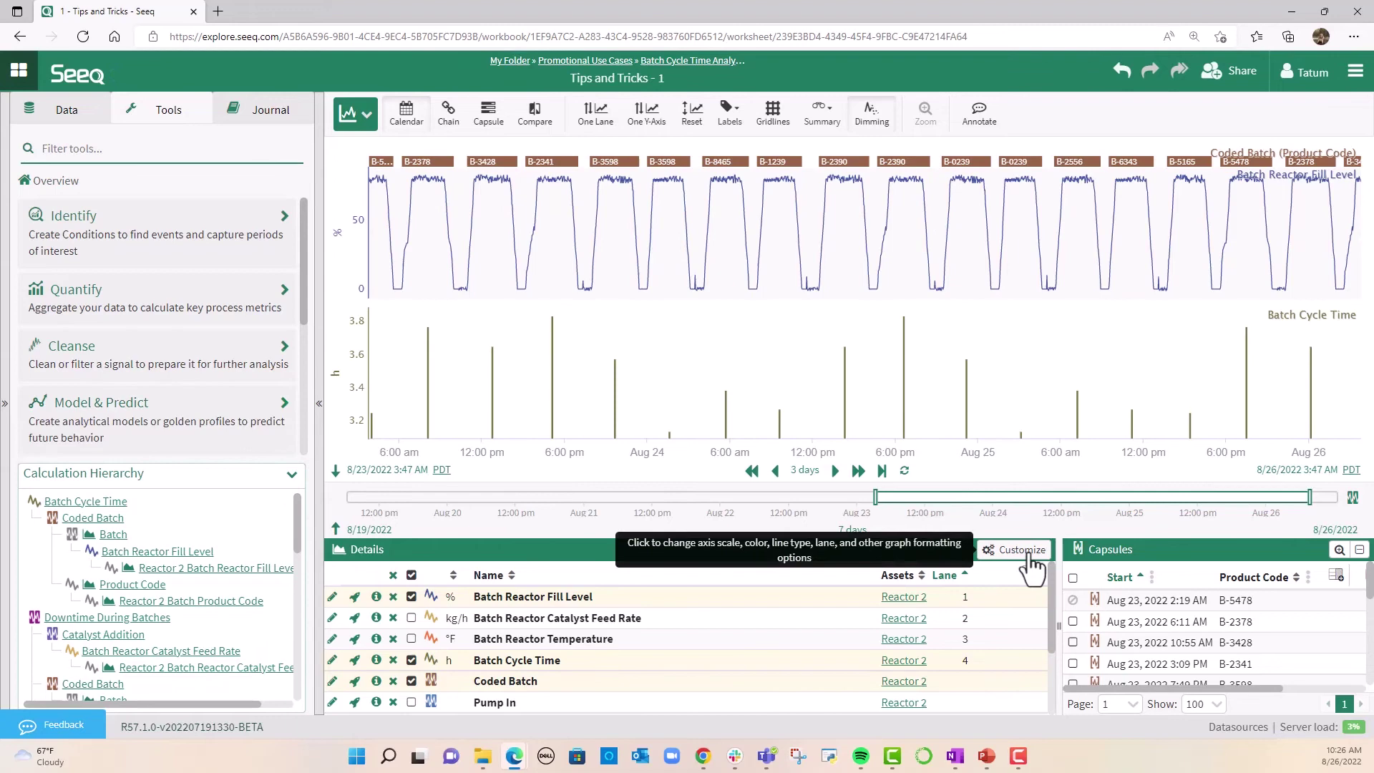
Deselect all items and switch the worksheet to Table view.
click(412, 574)
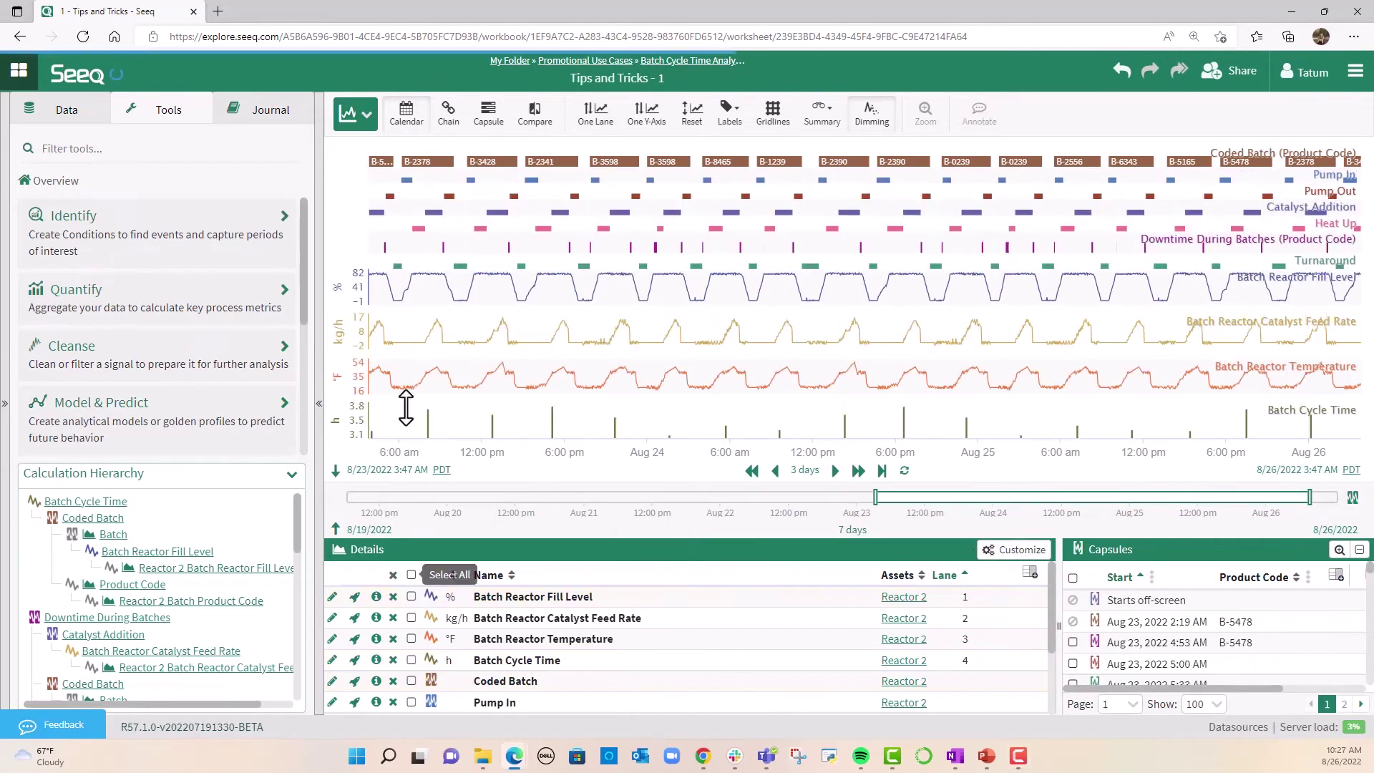
click(355, 115)
click(410, 257)
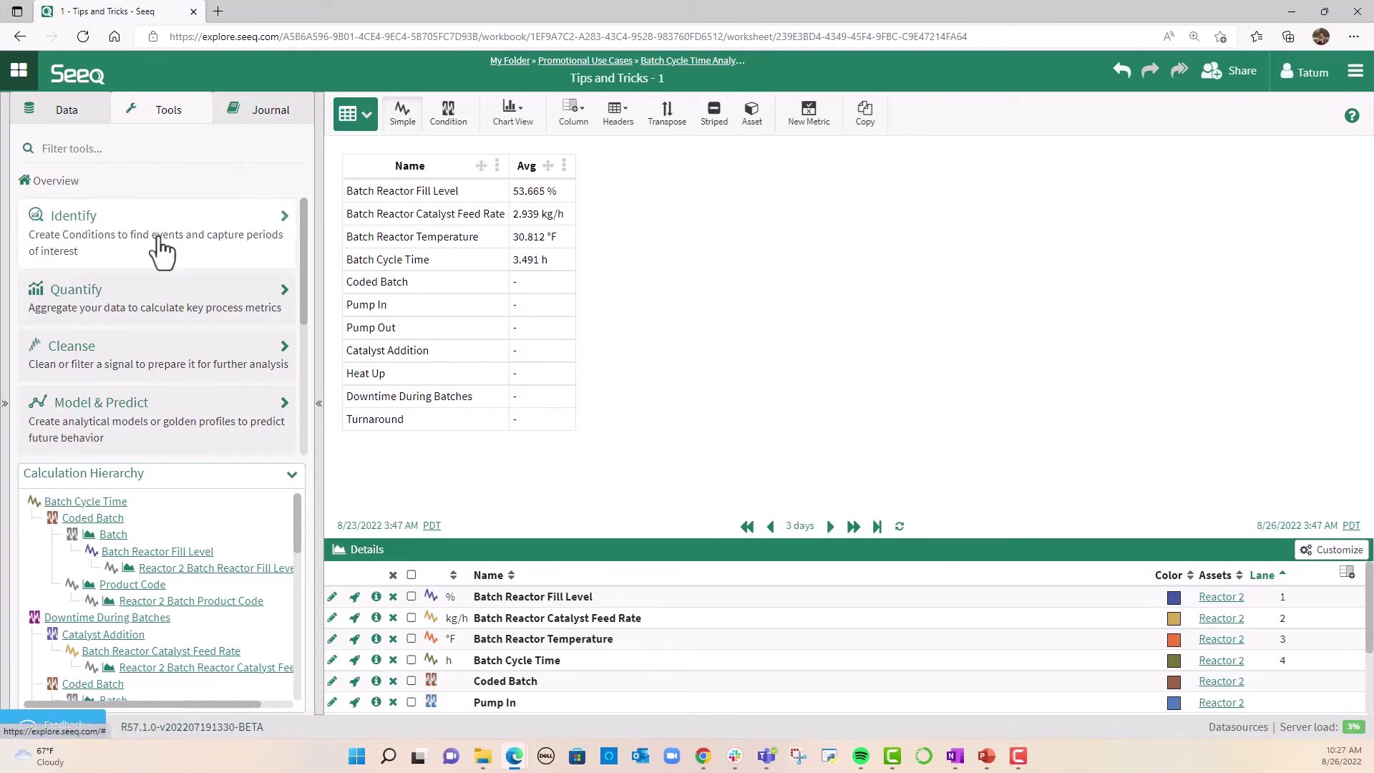
Set up a Pump In scorecard metric: total duration in minutes for each Coded Batch.
click(159, 310)
click(169, 294)
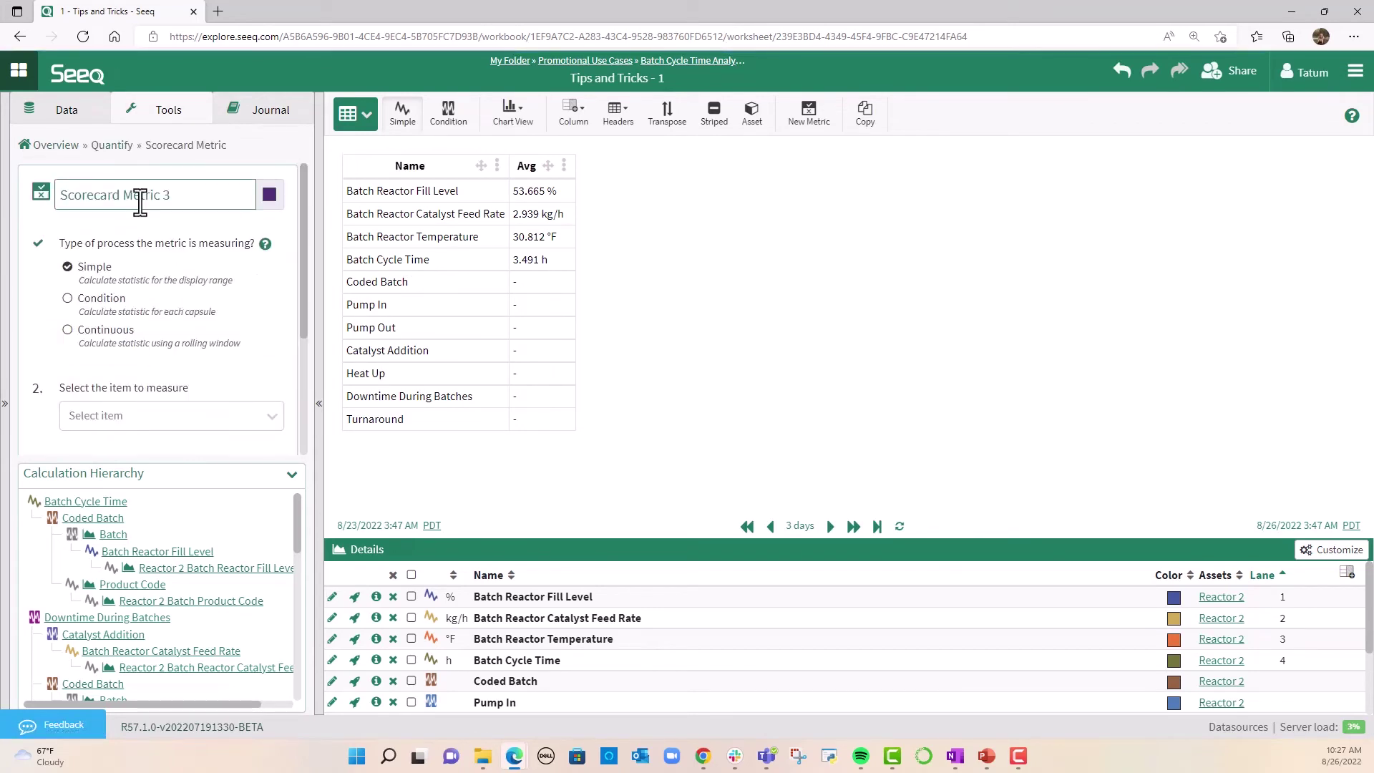
text(Pump In Time)
scroll(138, 340, down, 1)
click(147, 342)
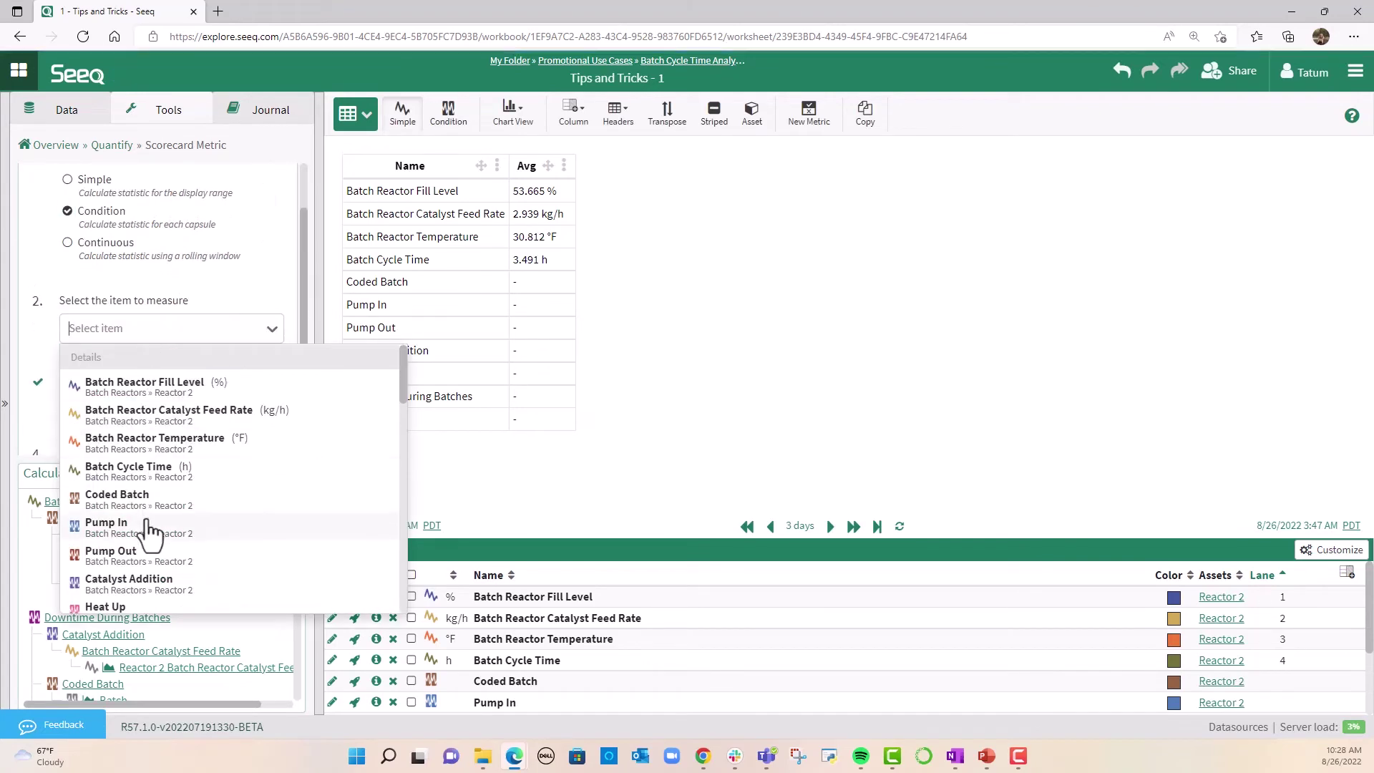
click(79, 521)
scroll(174, 363, down, 1)
click(174, 364)
click(115, 608)
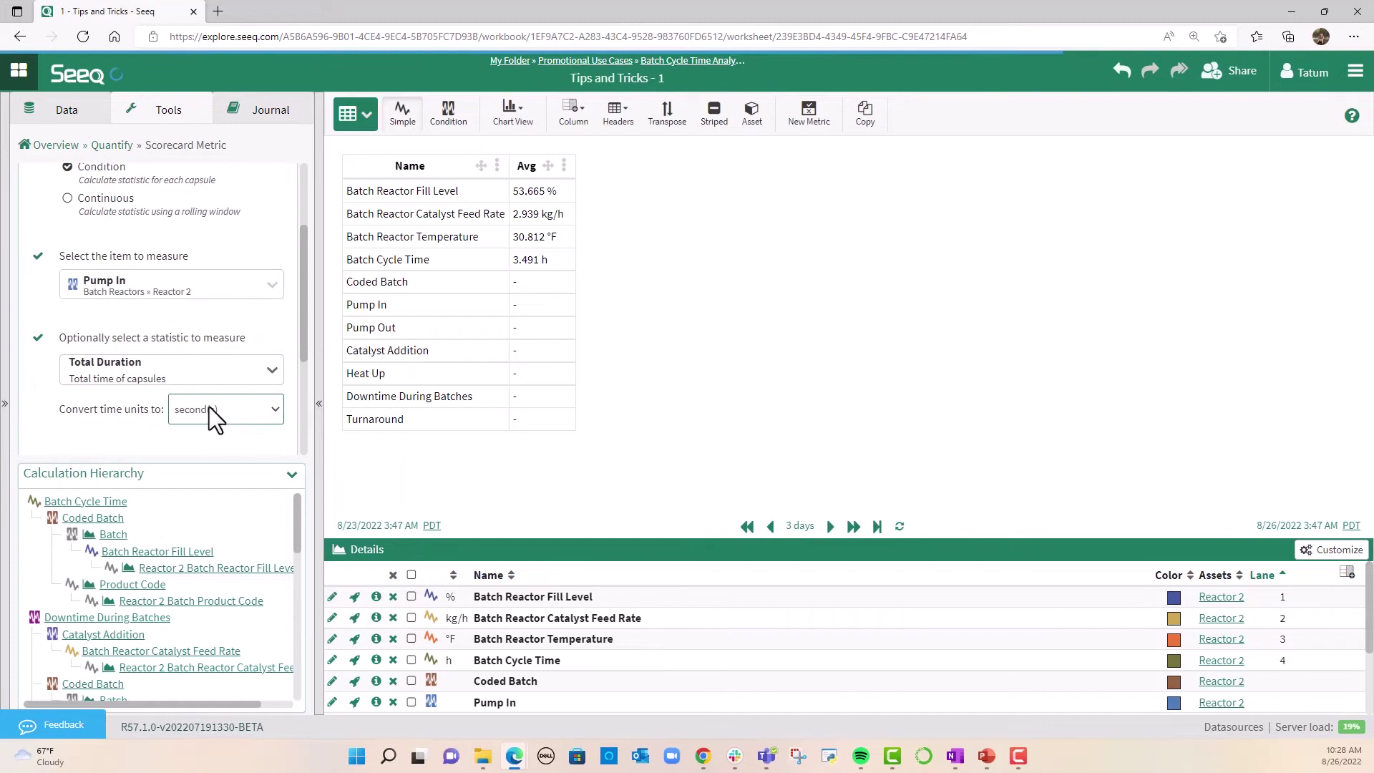
click(209, 406)
click(204, 448)
scroll(165, 395, down, 3)
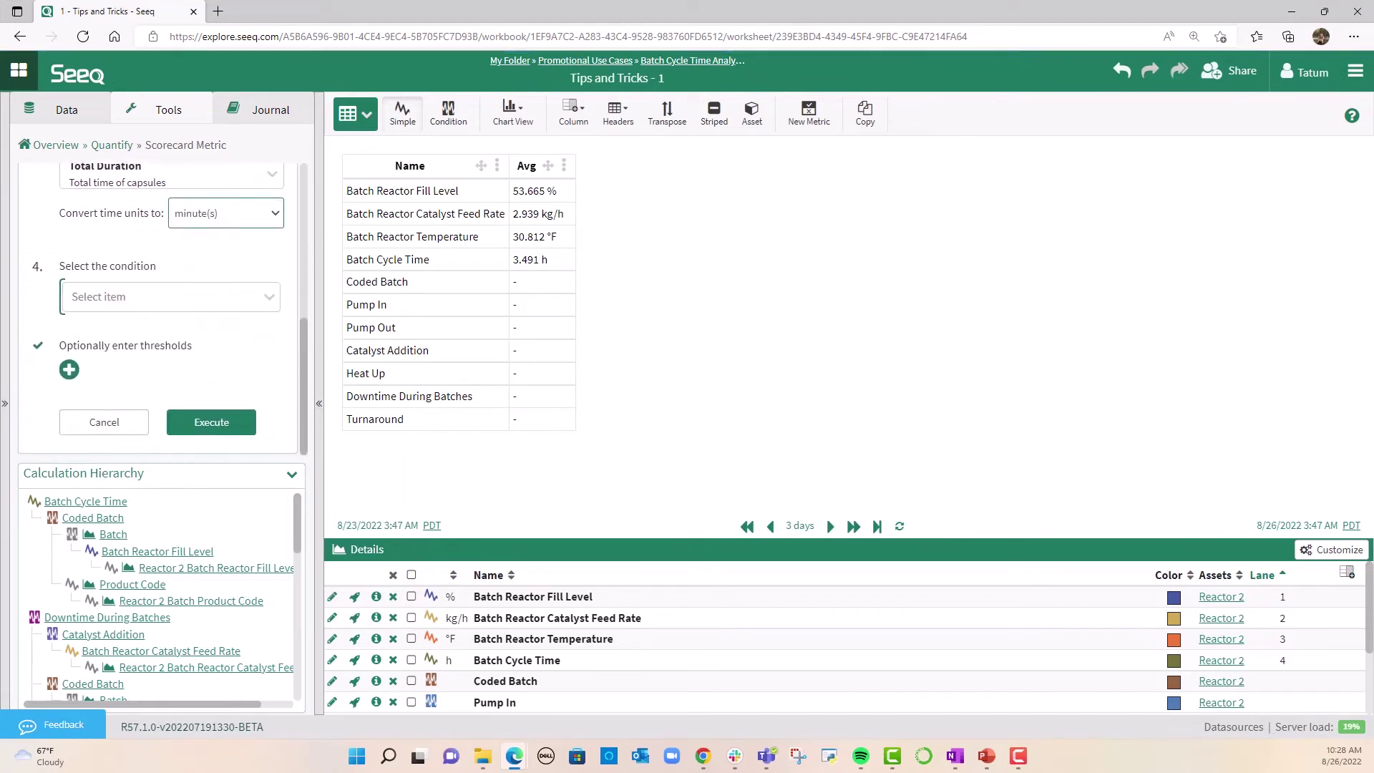
click(129, 312)
click(139, 358)
Add thresholds 50 (red) and 40 (yellow), create Pump In Time, and show it in condition table mode.
click(69, 369)
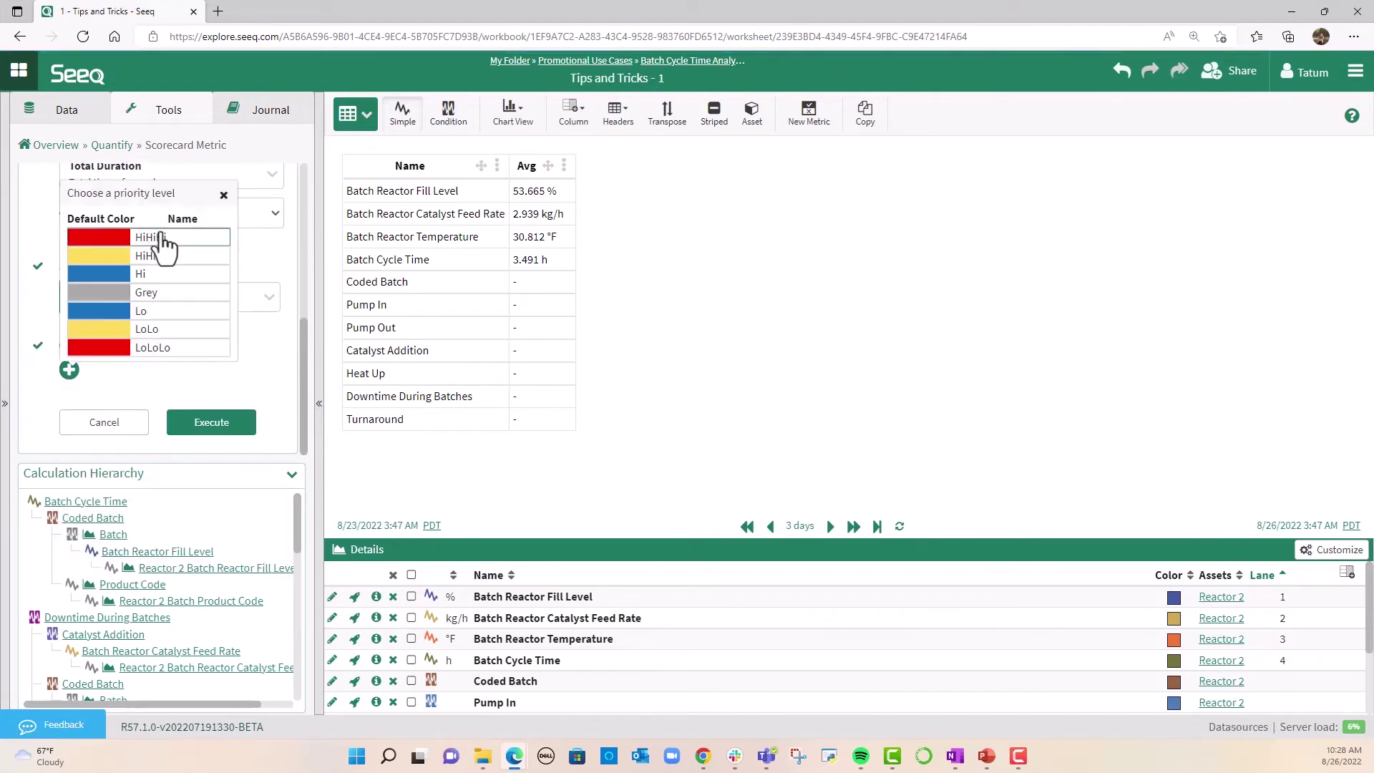
click(153, 256)
click(154, 415)
text(50)
click(153, 453)
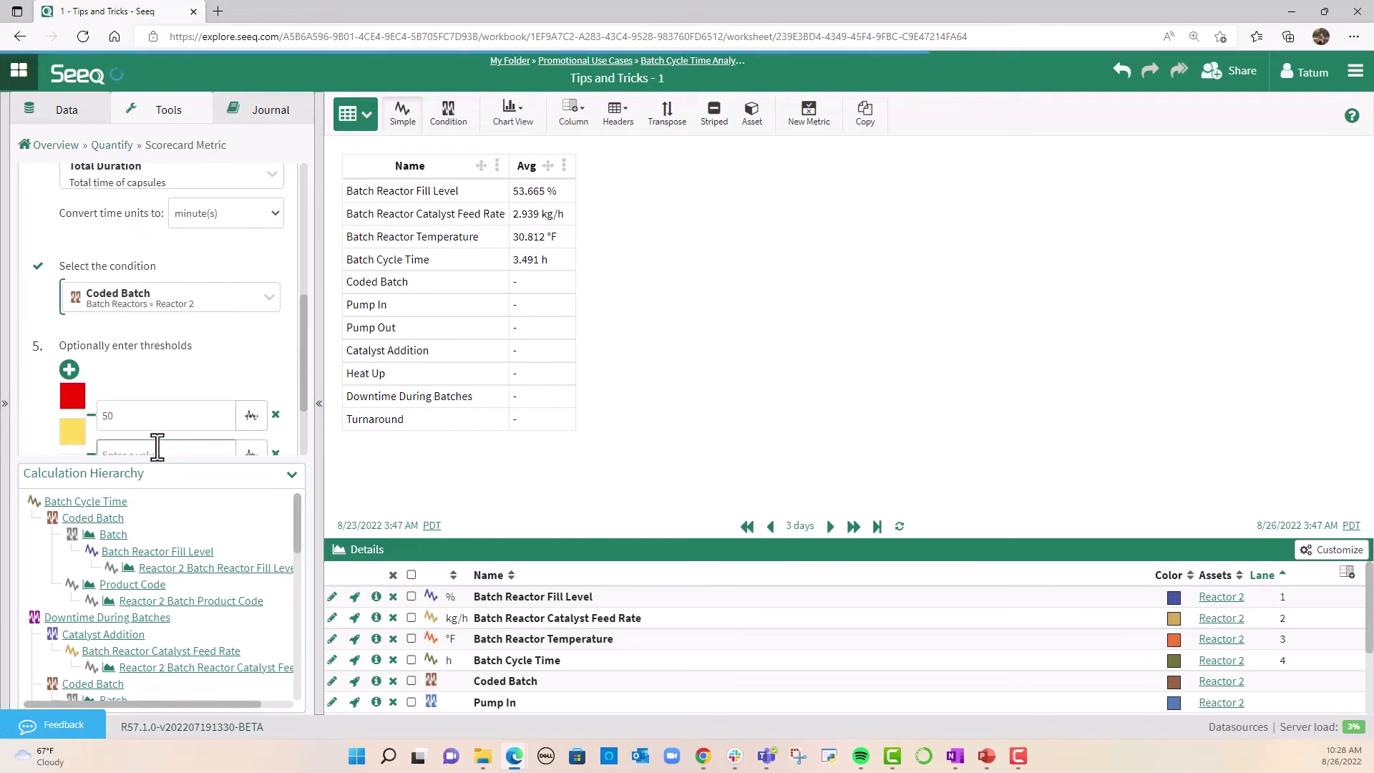
text(40)
scroll(172, 430, down, 2)
click(204, 424)
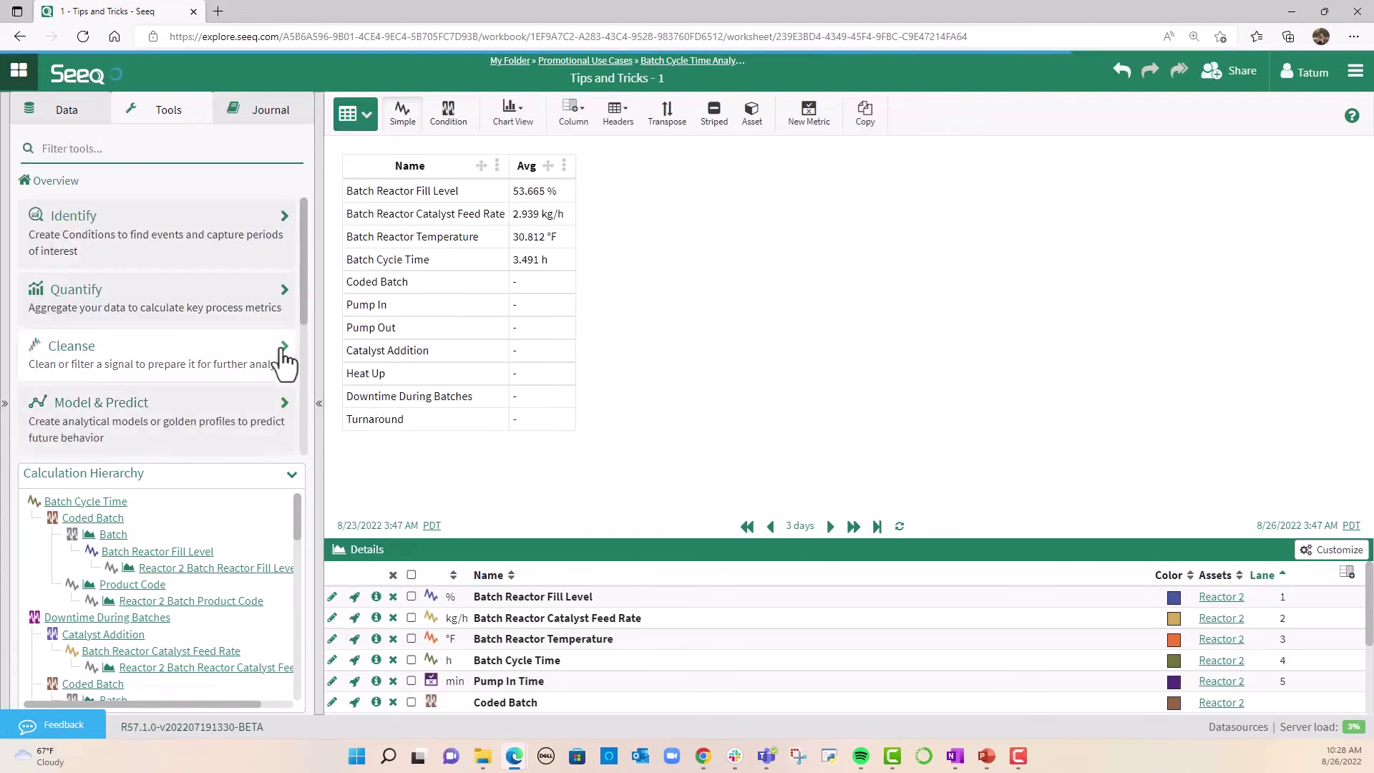
click(448, 114)
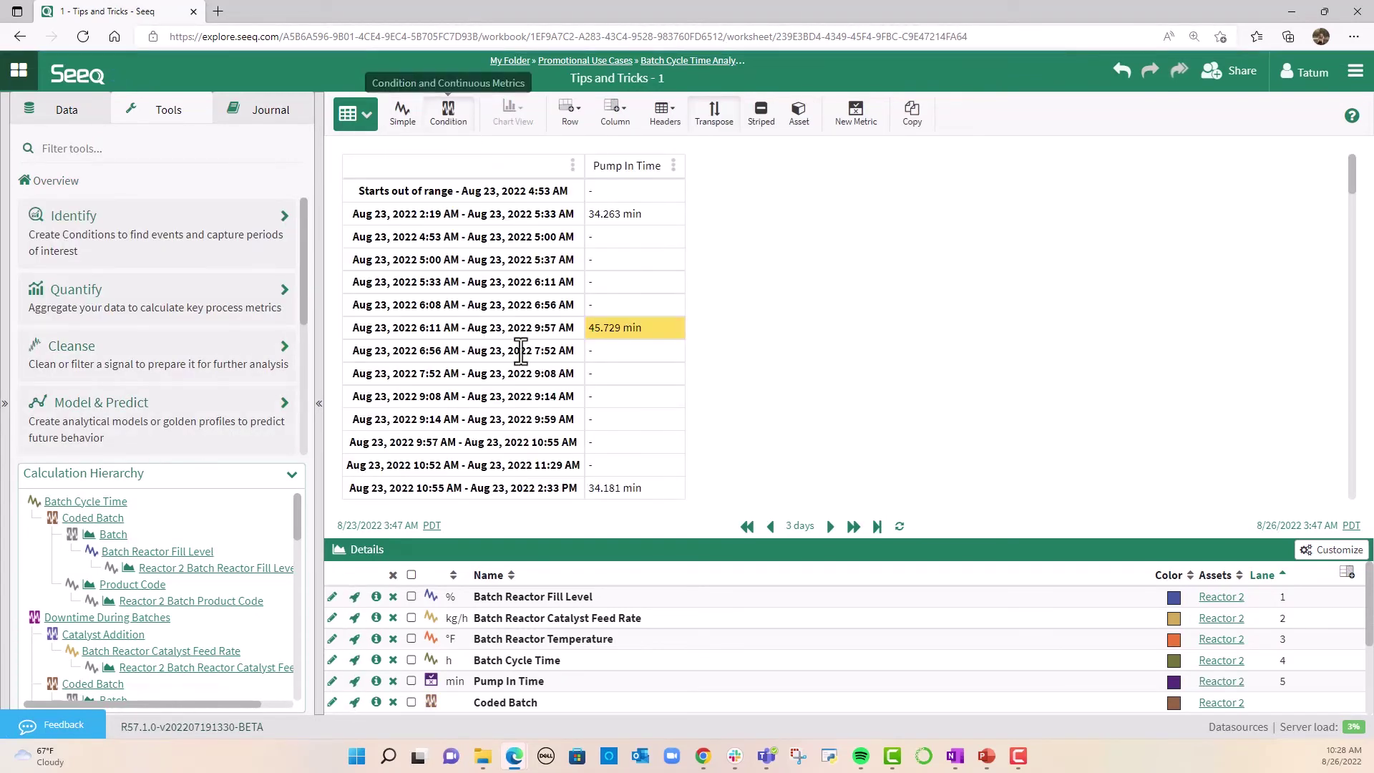
click(412, 682)
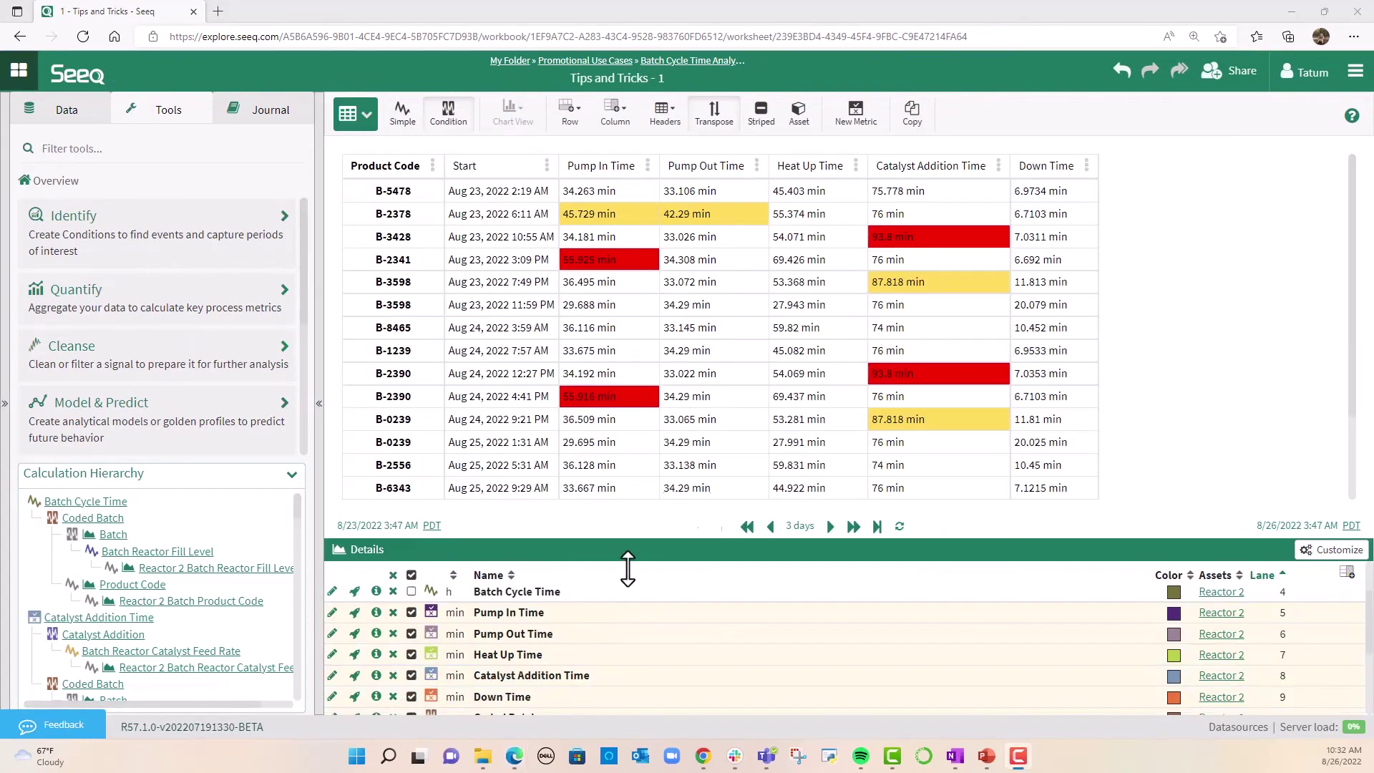
List table results for every reactor with Batch Reactors as the parent asset.
scroll(492, 612, down, 1)
click(798, 112)
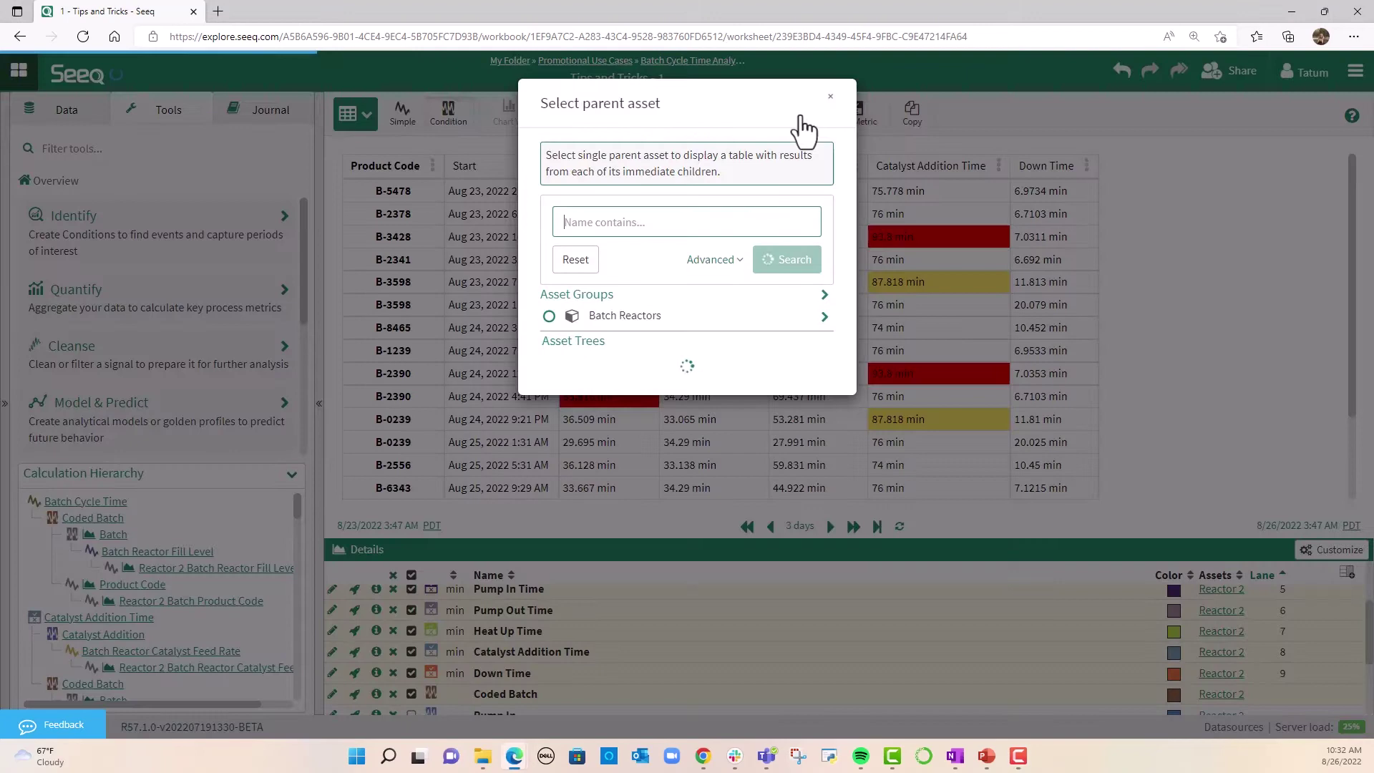
click(548, 315)
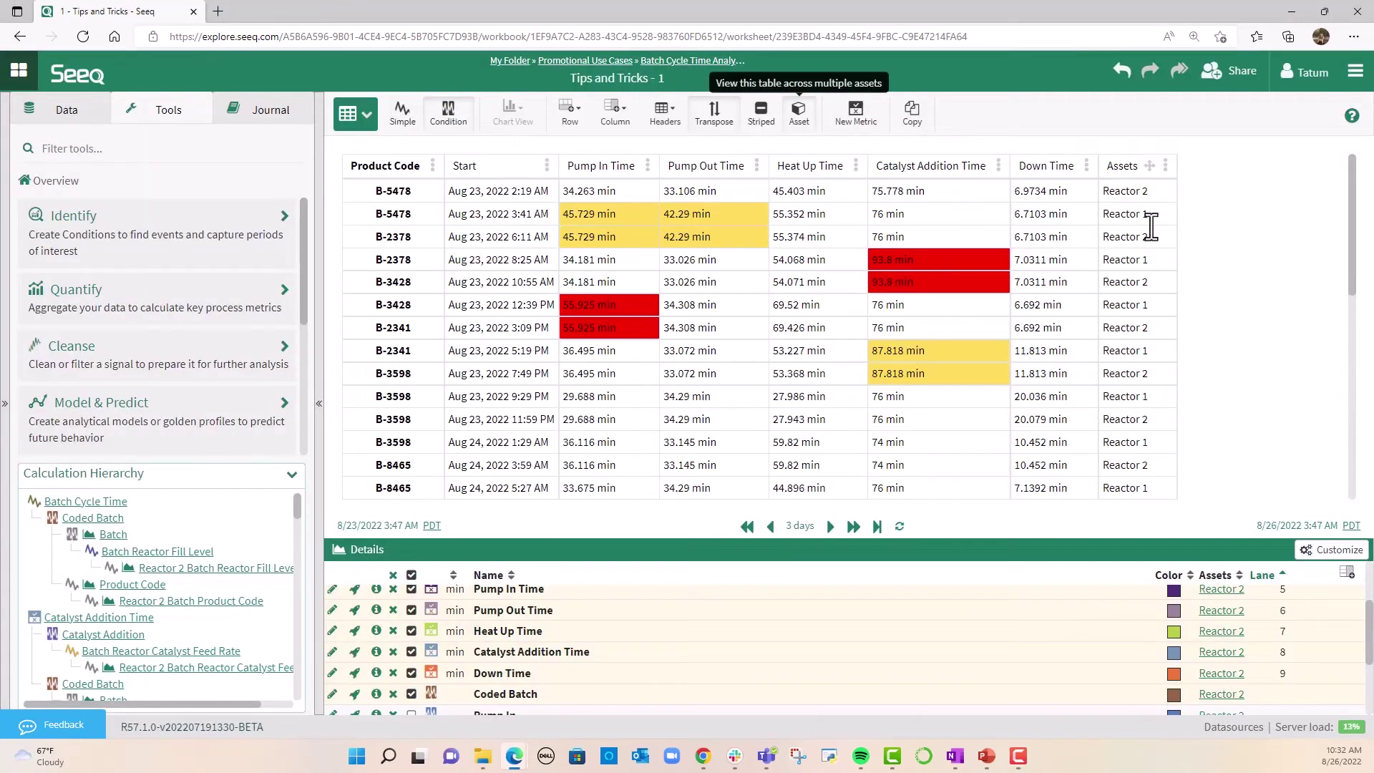
Sort the table by Down Time in ascending order.
click(1086, 165)
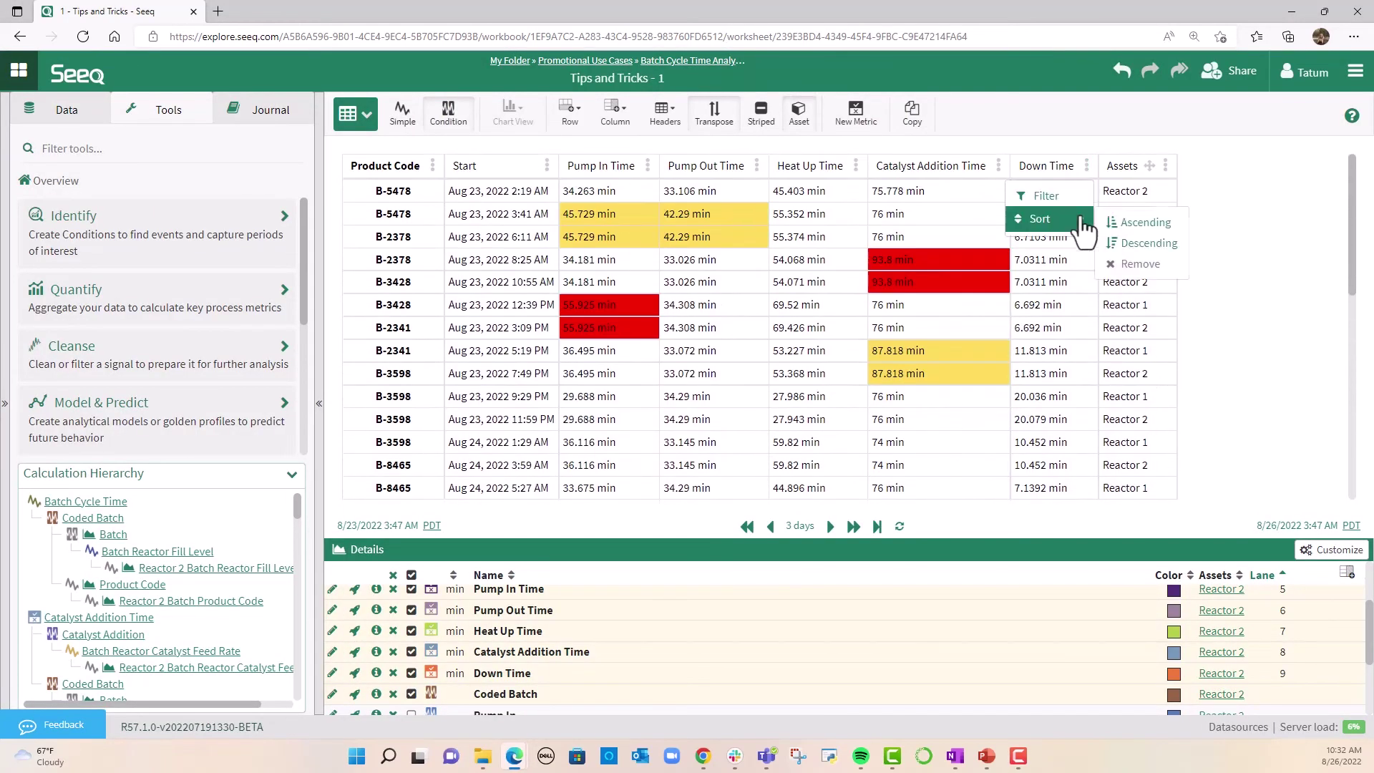
click(1086, 166)
click(1086, 166)
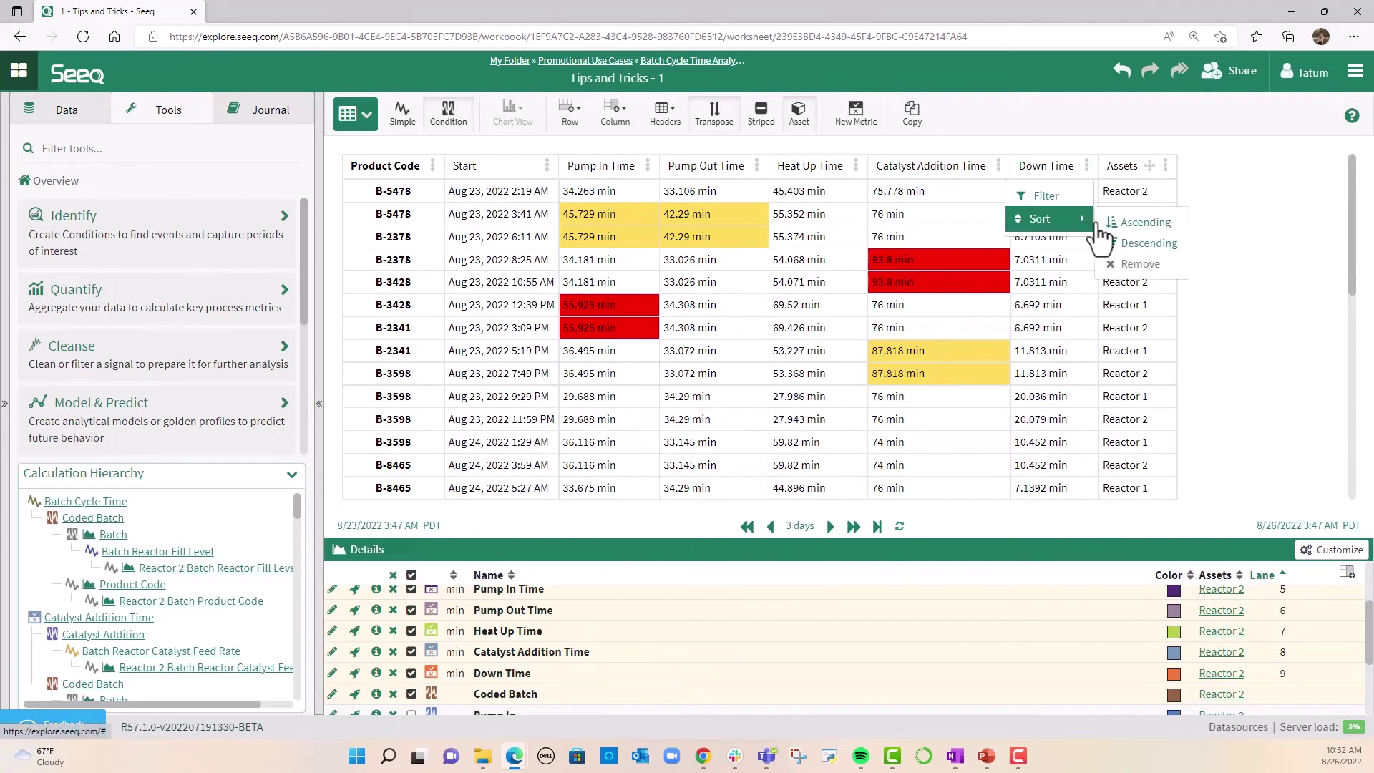
click(1041, 218)
scroll(1072, 255, up, 5)
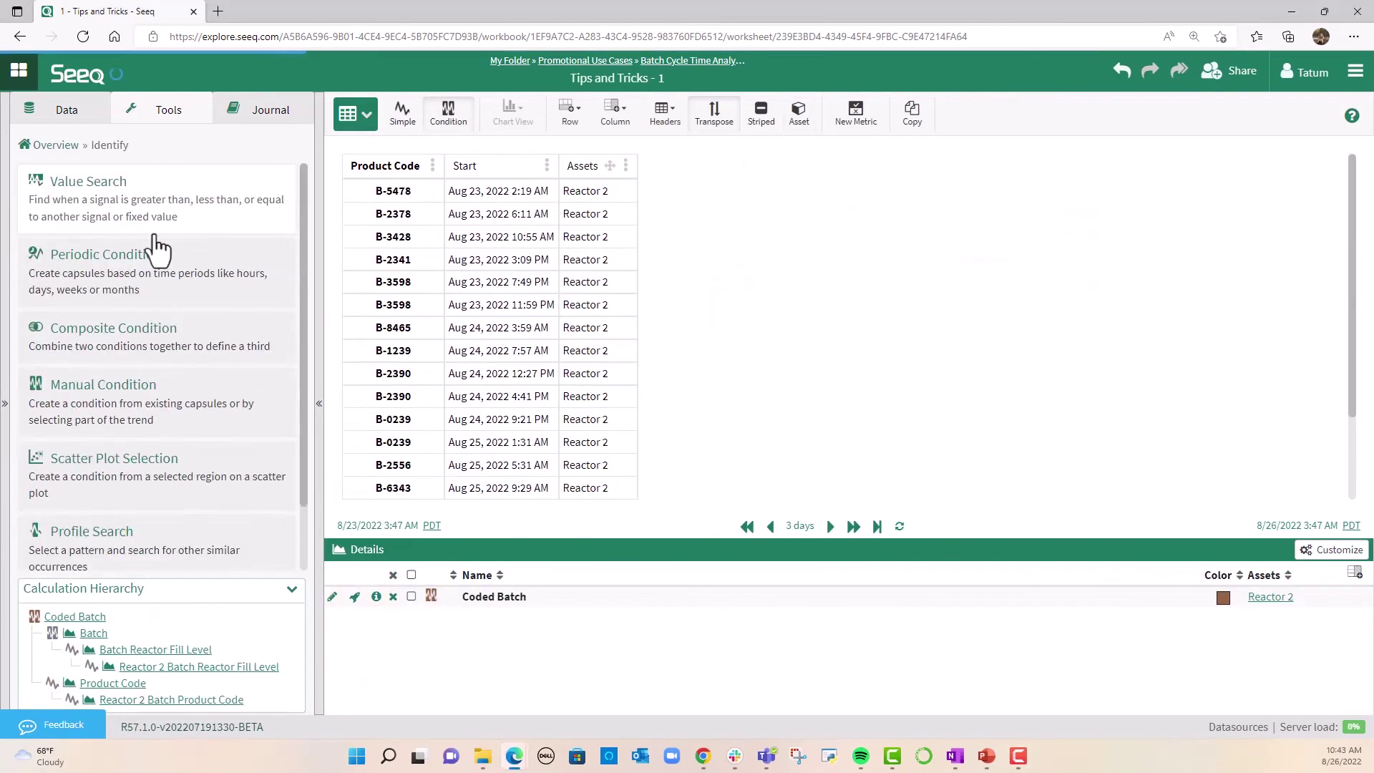
Create a periodic condition with Daily duration, named 'Daily'.
click(67, 254)
text(Daily)
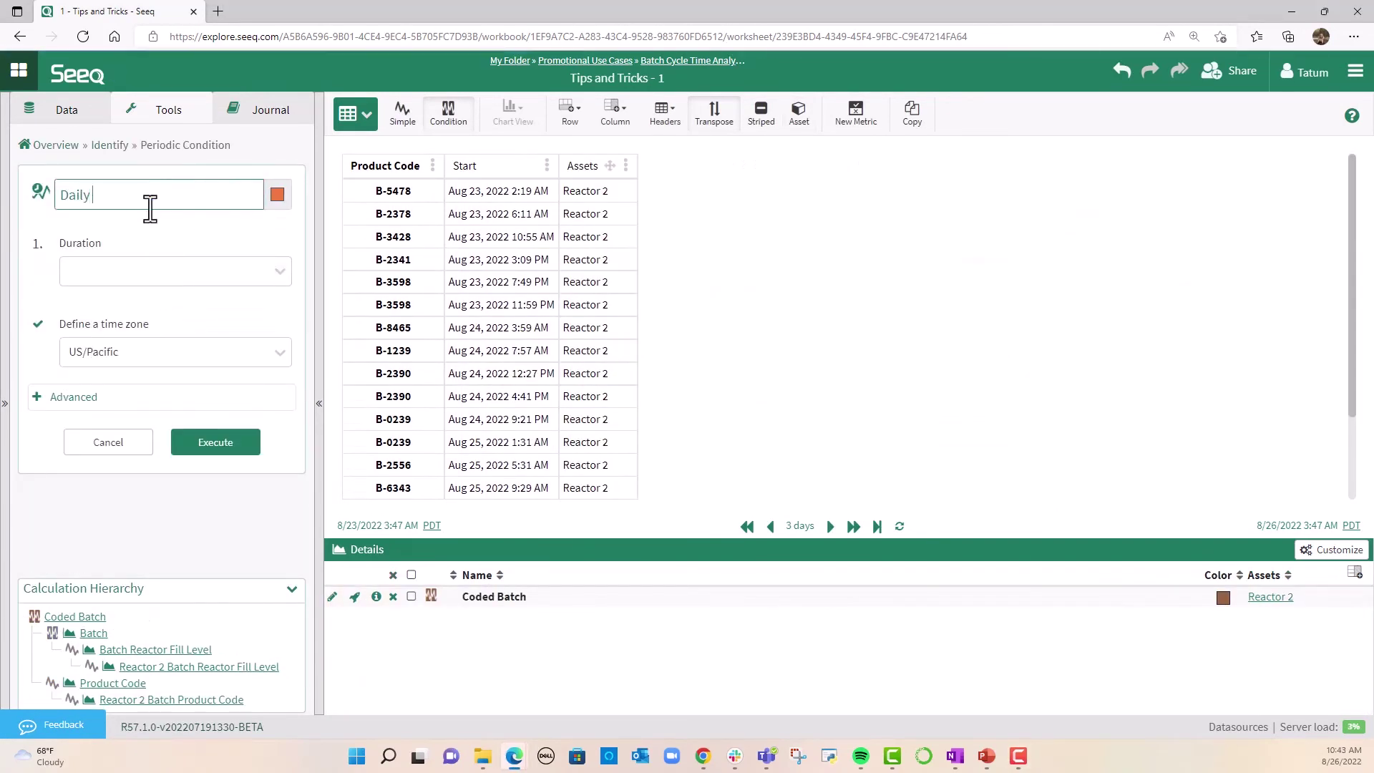
click(141, 272)
click(122, 359)
triple_click(153, 195)
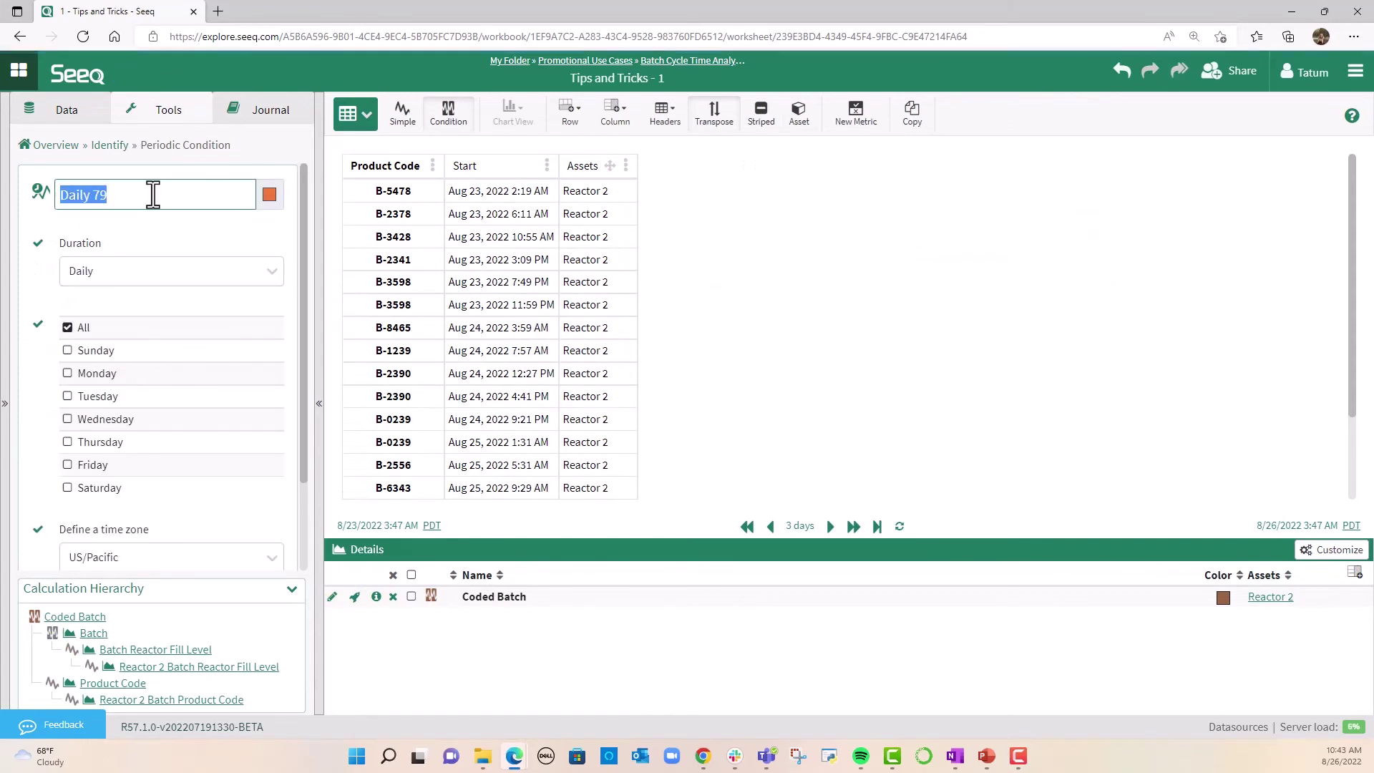
key(BackSpace)
key(BackSpace)
key(BackSpace)
scroll(126, 237, down, 3)
click(215, 534)
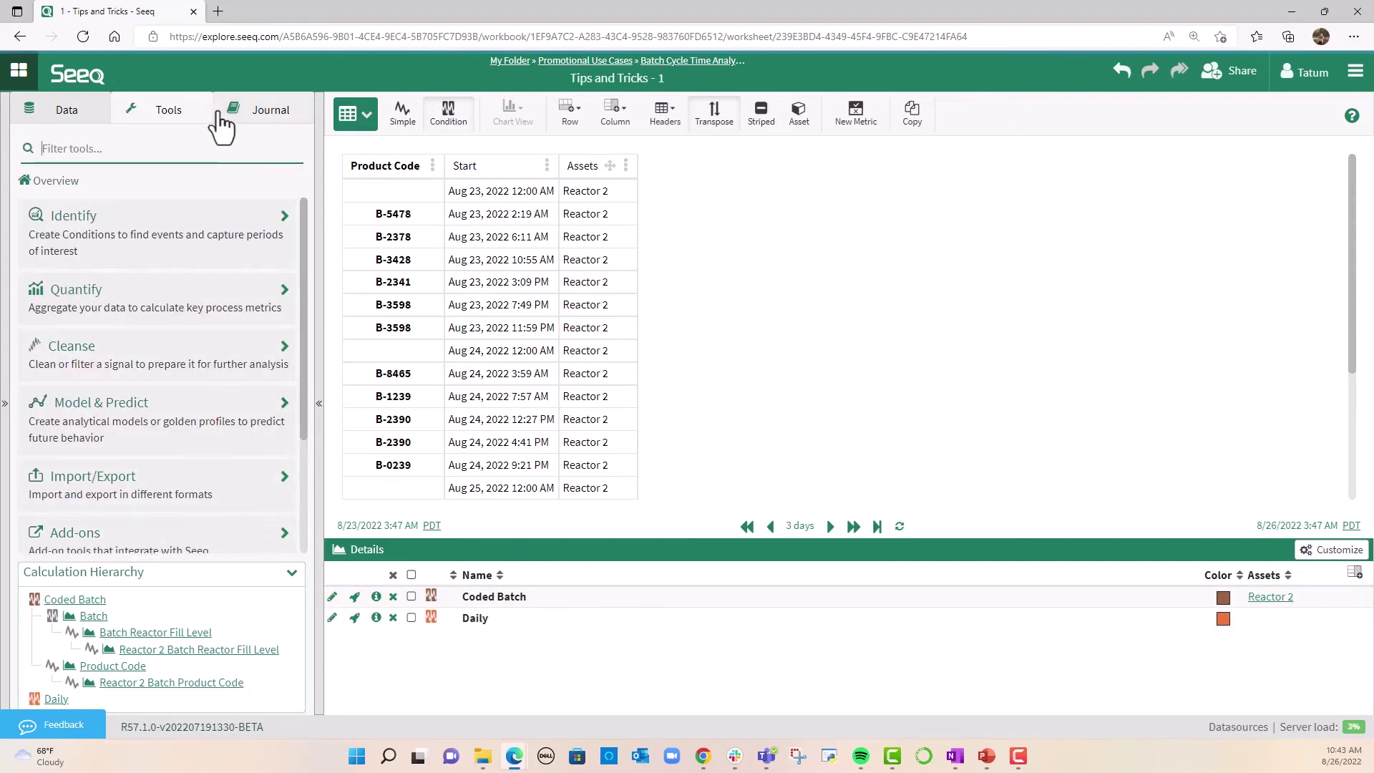
Start a 'Total' scorecard metric counting the ends of Coded Batch.
click(143, 290)
click(144, 298)
triple_click(137, 194)
text(Total Daily Batches)
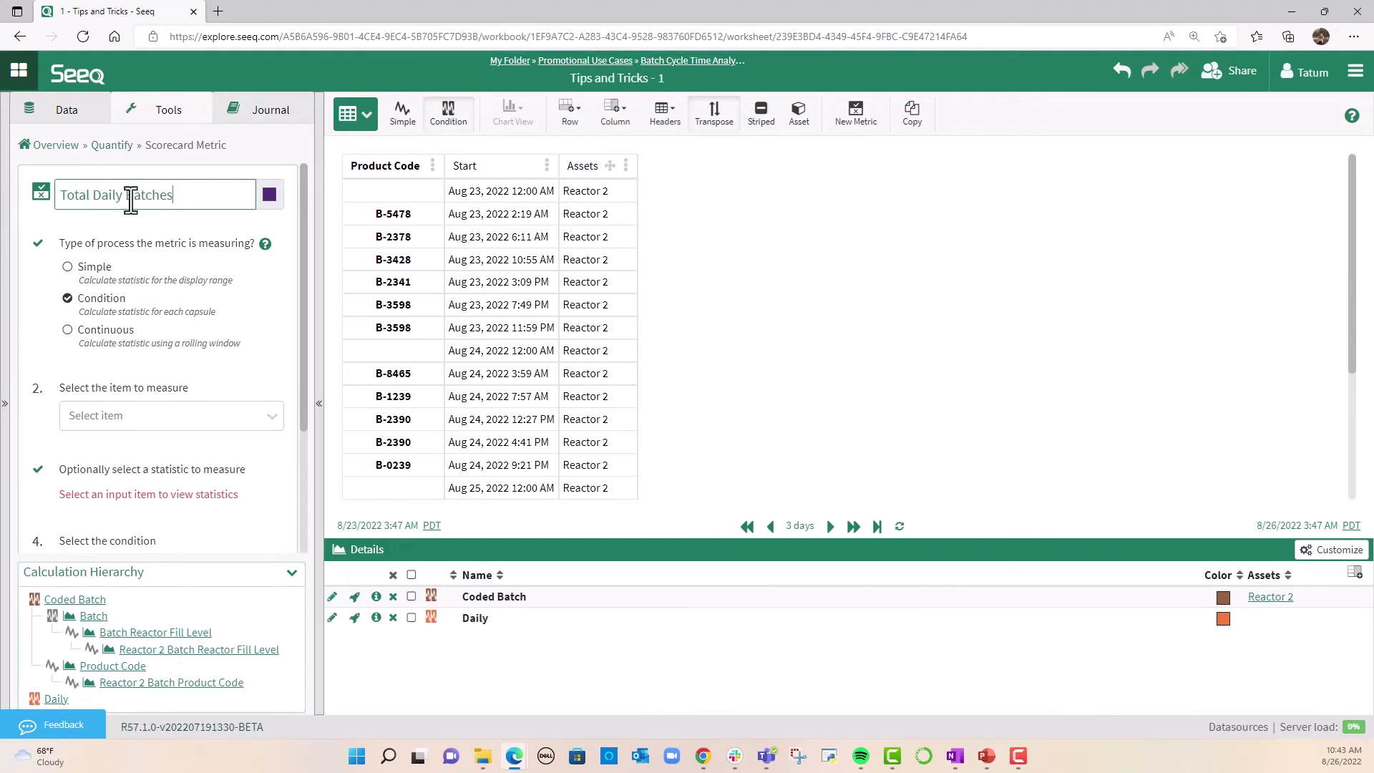
scroll(148, 389, down, 2)
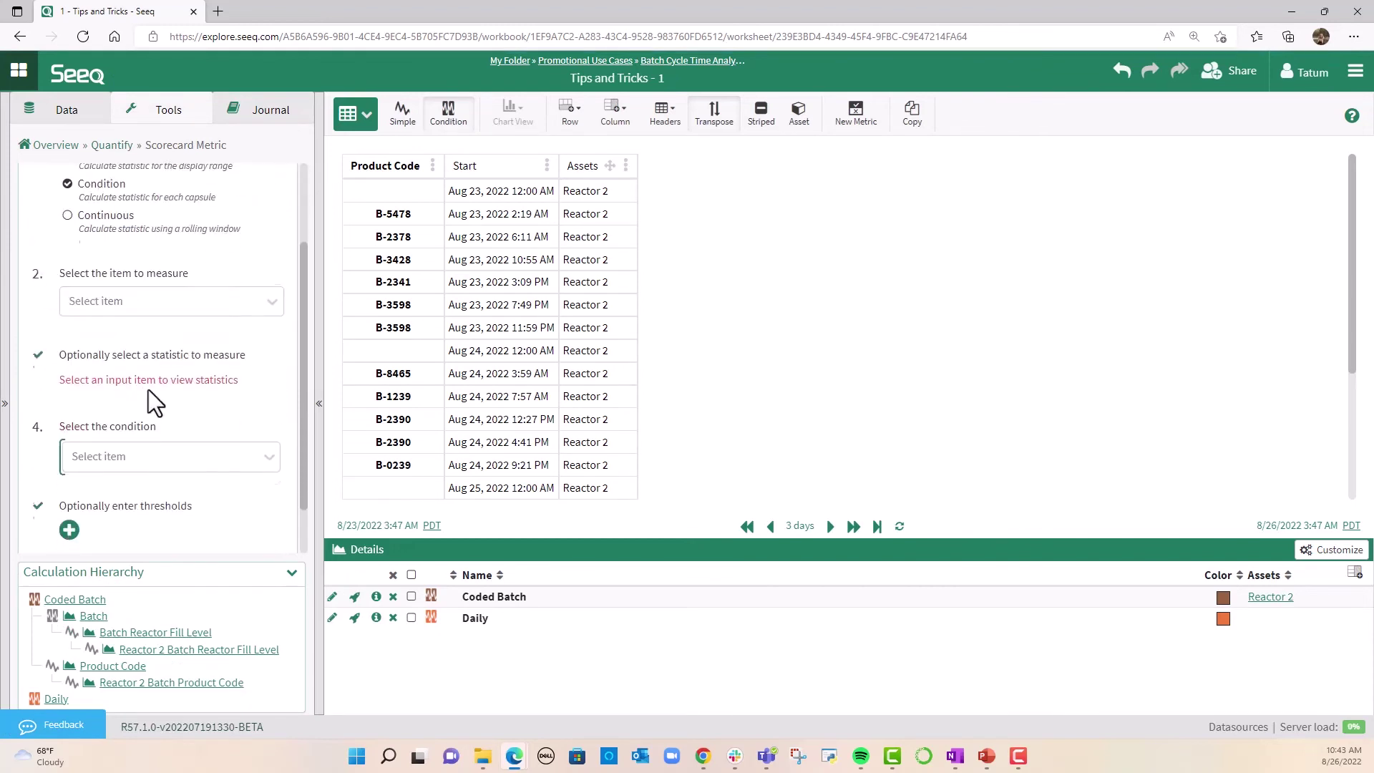
click(169, 298)
click(169, 355)
click(162, 393)
click(150, 444)
Summarize the Total Daily Batches metric per Daily condition with a threshold of 3, and create it.
click(150, 411)
click(143, 494)
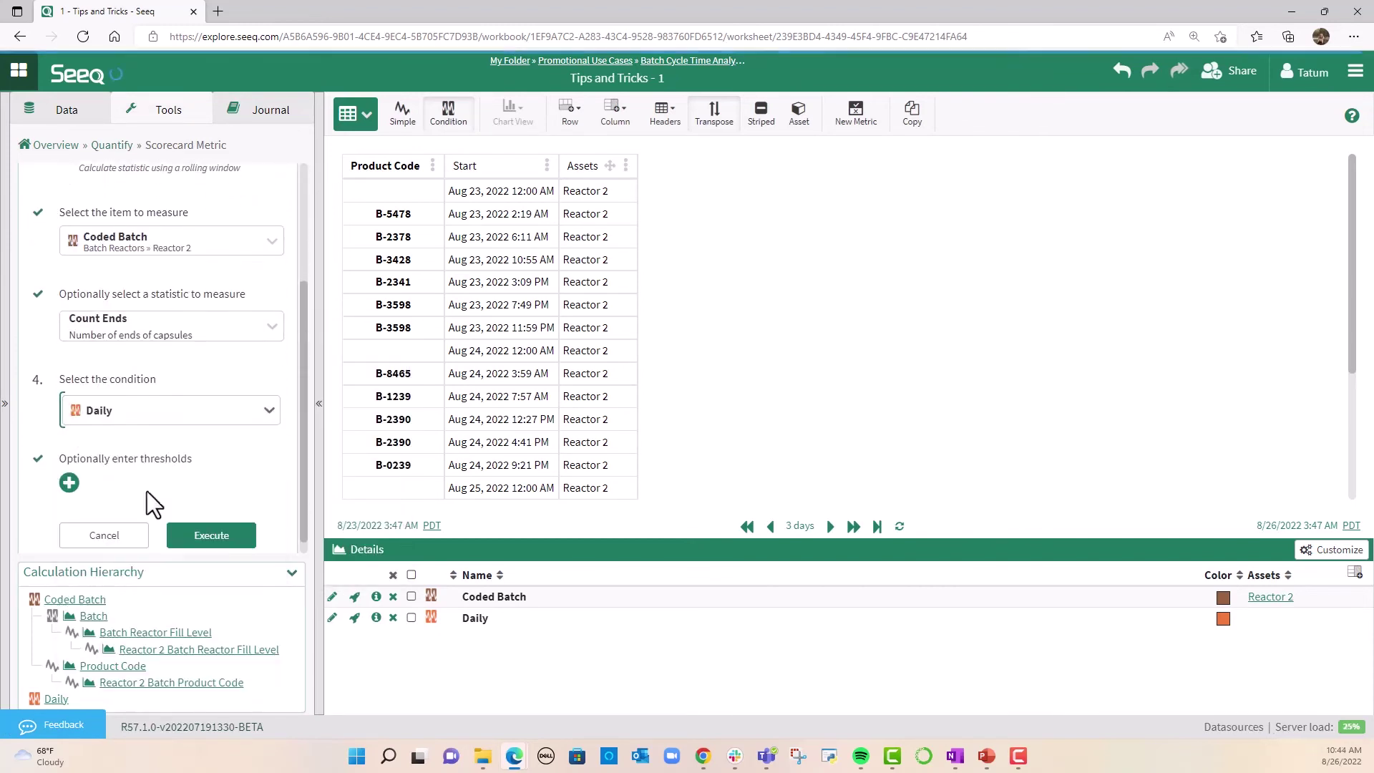
click(69, 482)
click(67, 360)
text(3)
scroll(136, 501, down, 2)
click(211, 525)
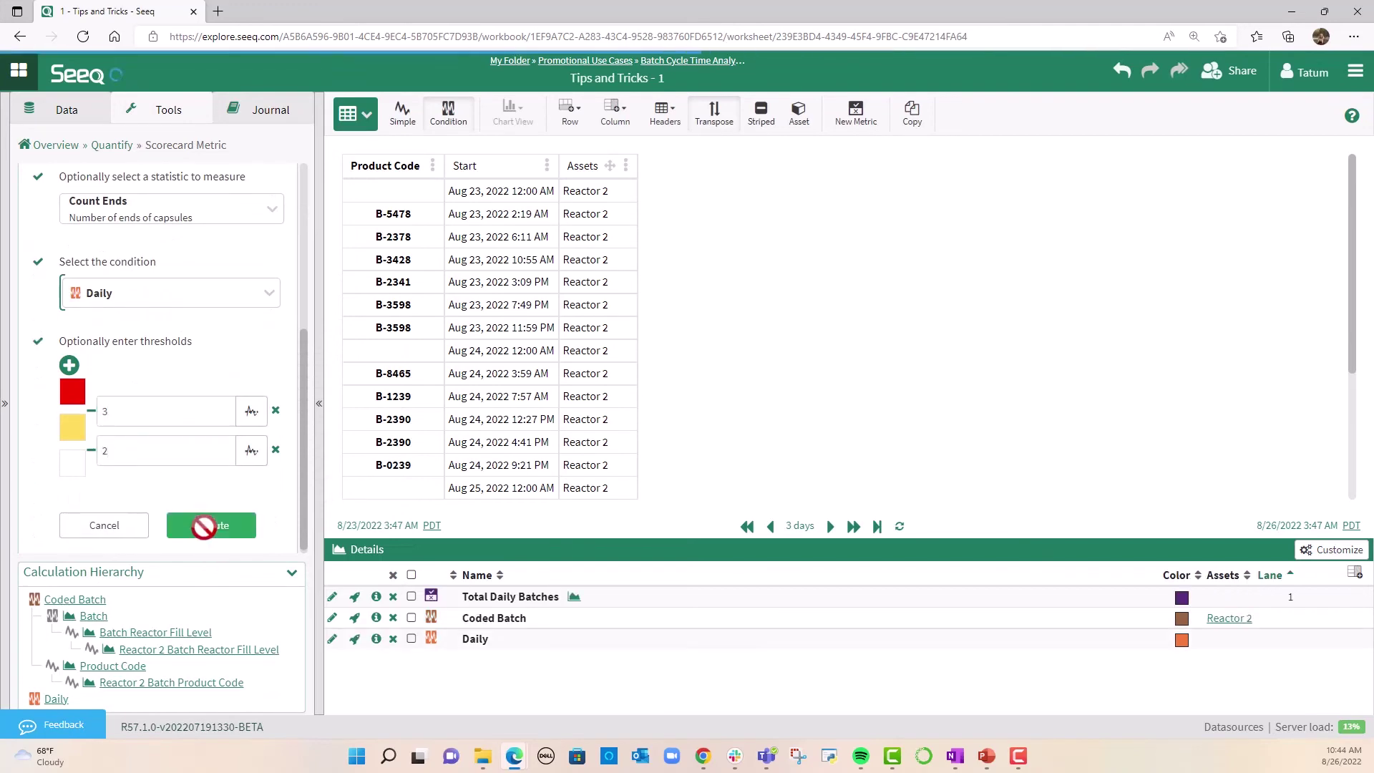
Go back to the tool overview and start a new formula.
click(411, 618)
click(411, 639)
click(197, 519)
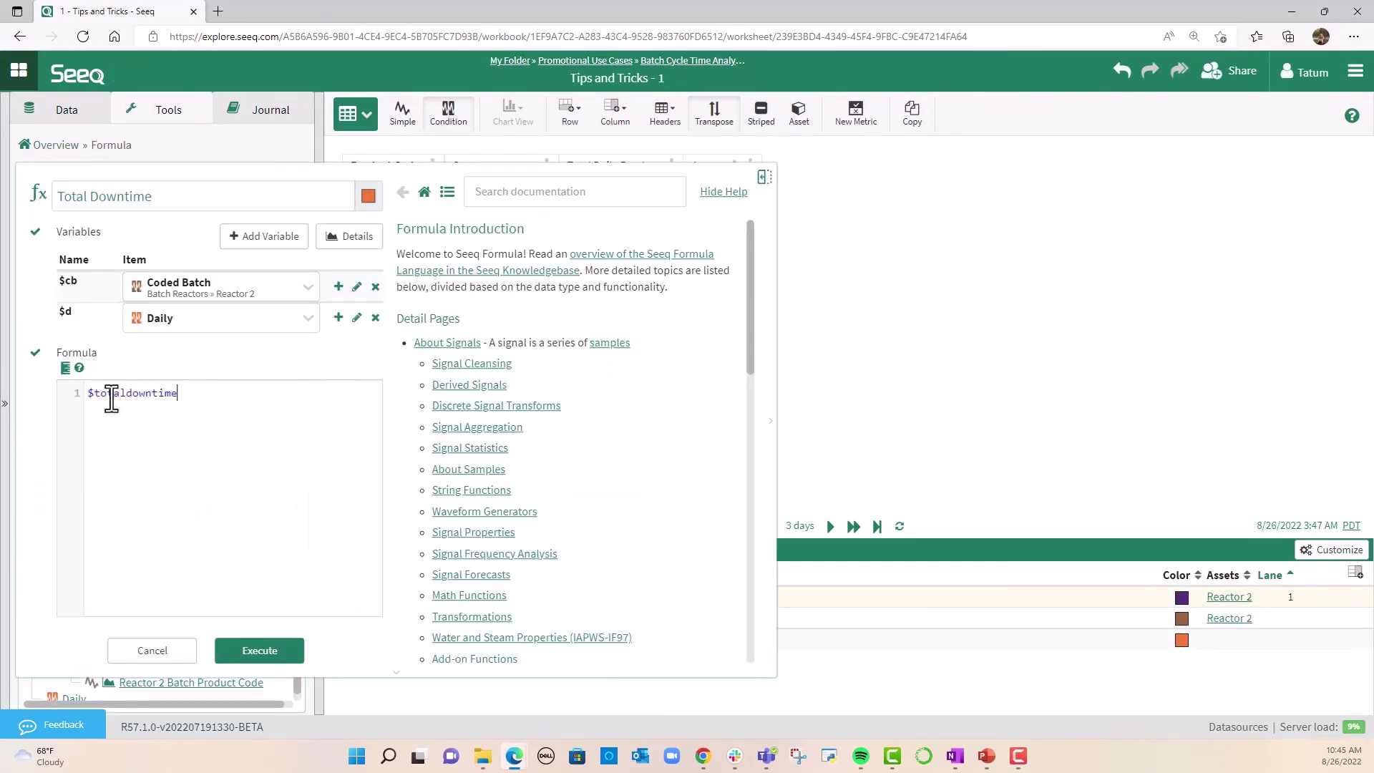
Build the Total Downtime formula aggregating Downtime During Batches, converted to hours ('hr').
click(278, 242)
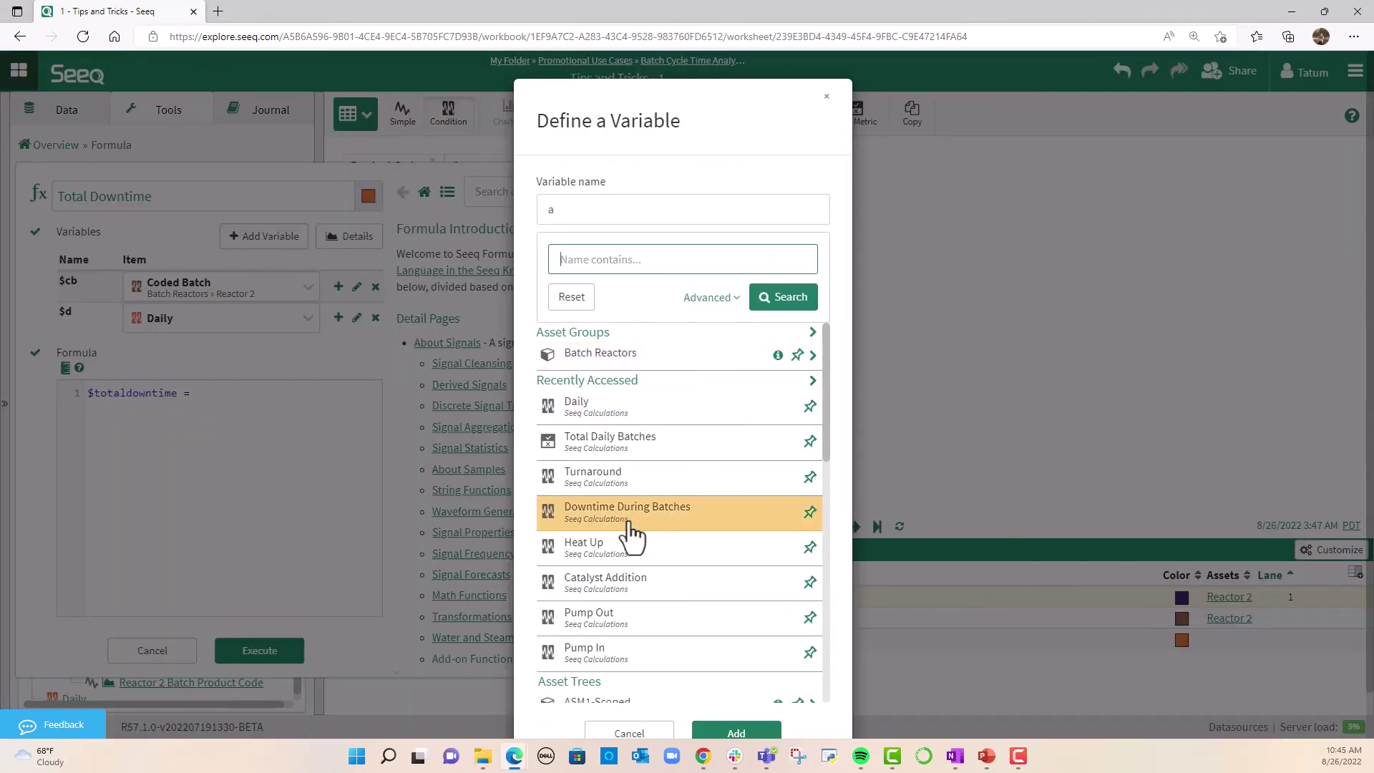
click(659, 509)
click(741, 297)
click(336, 352)
text(.aggregate()
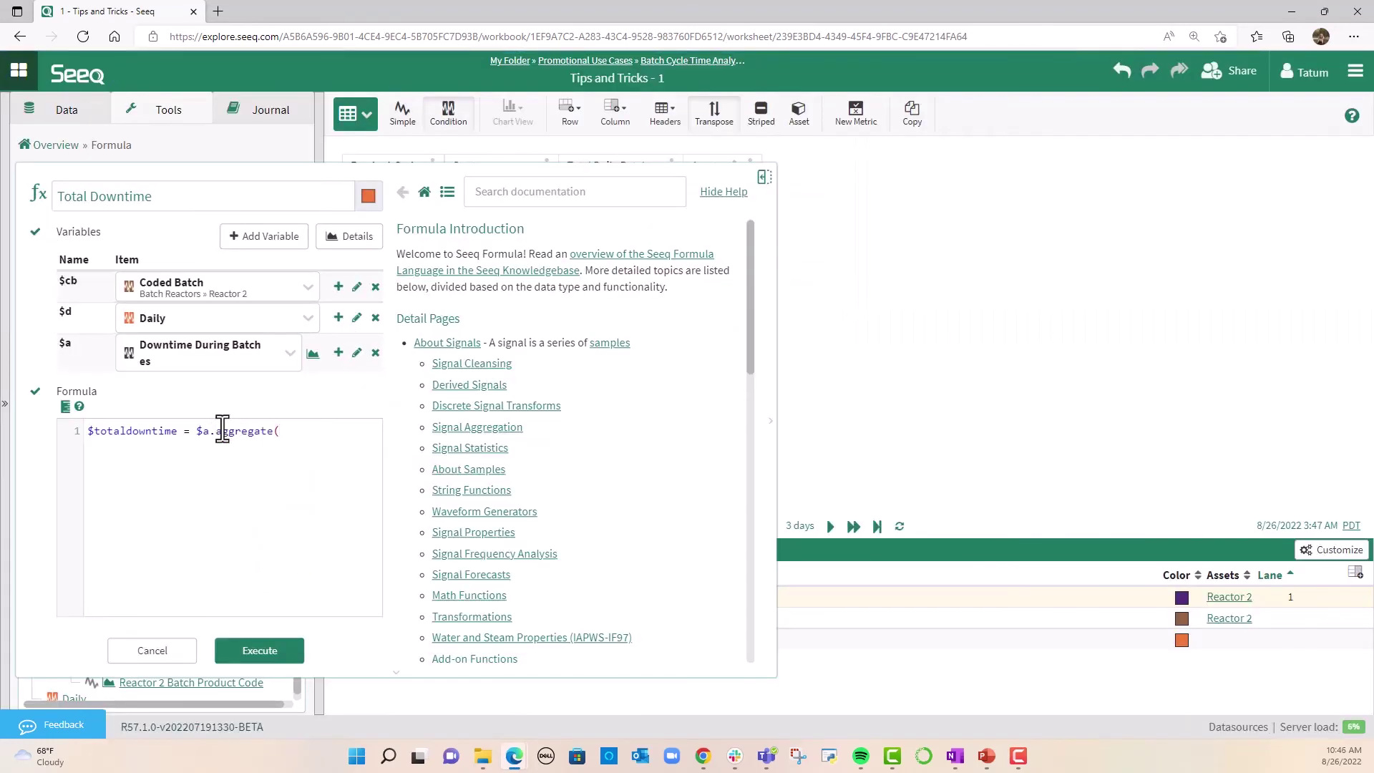
text(, $)
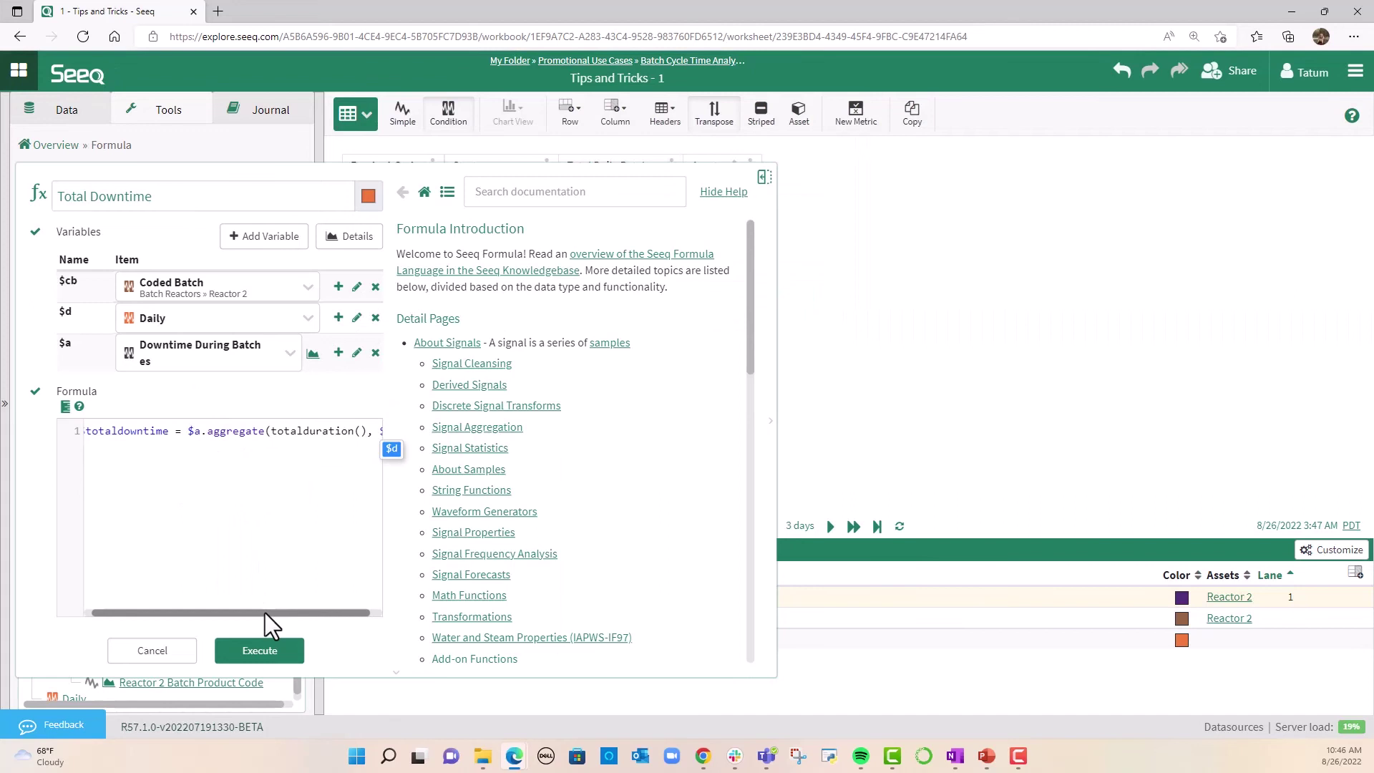
click(302, 505)
key(Return)
key(Return)
text(()
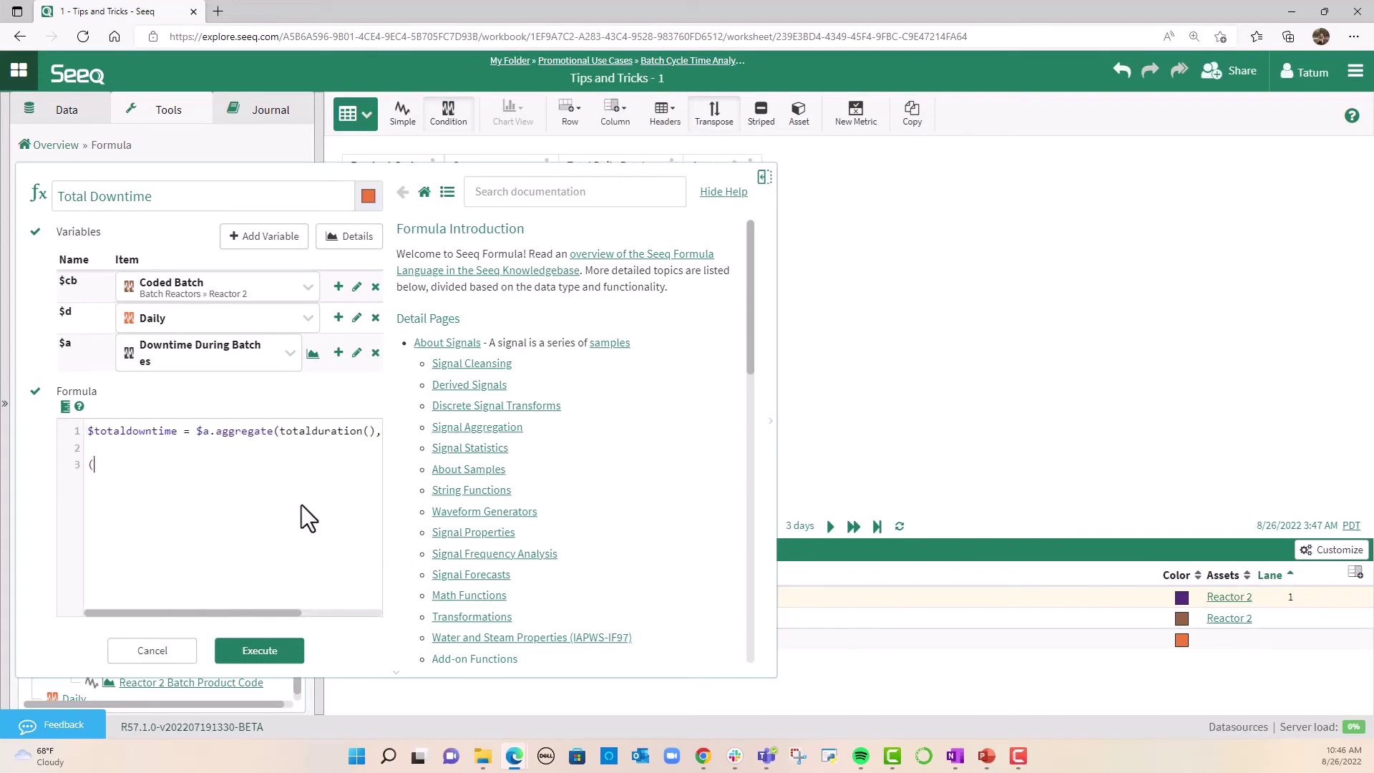
text($totaldowntime).convertUnits()
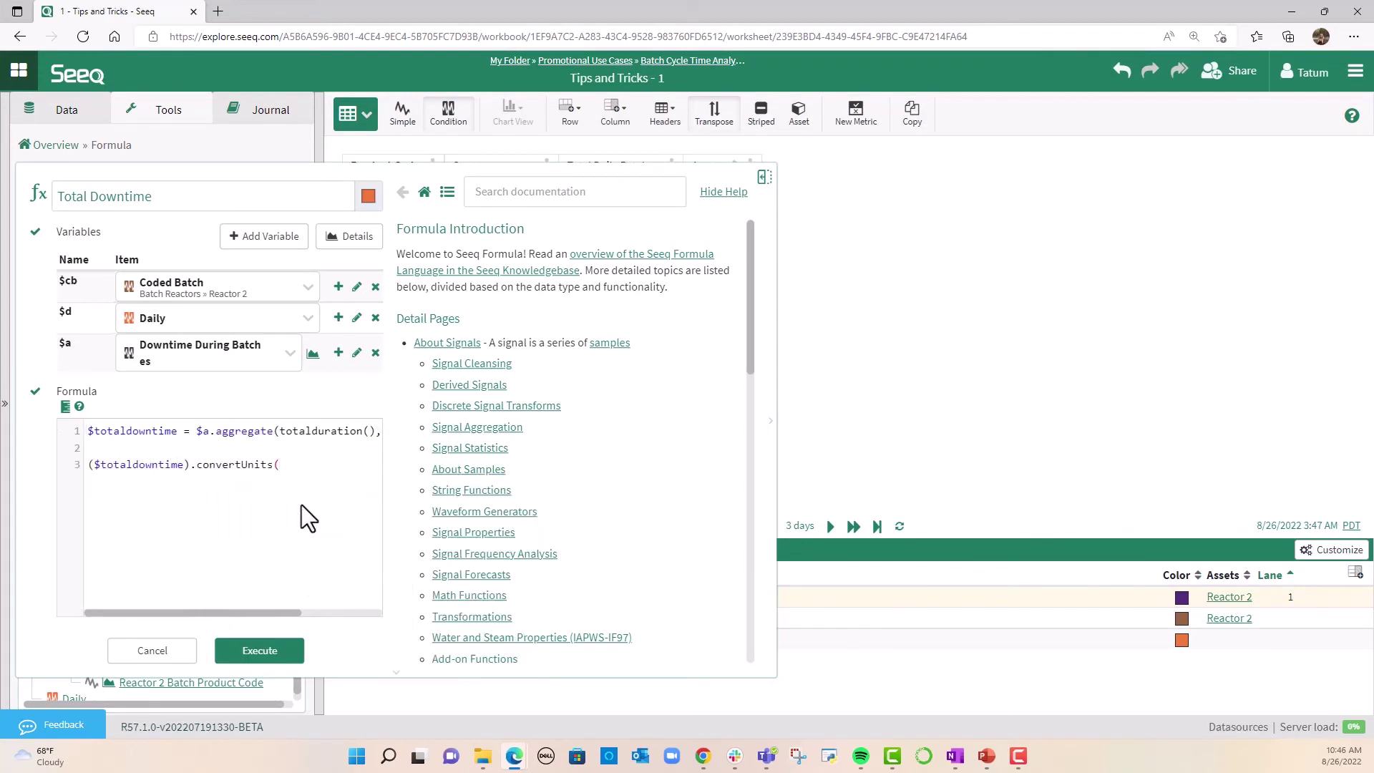
text('hr').setMaxInterpolation(1m)
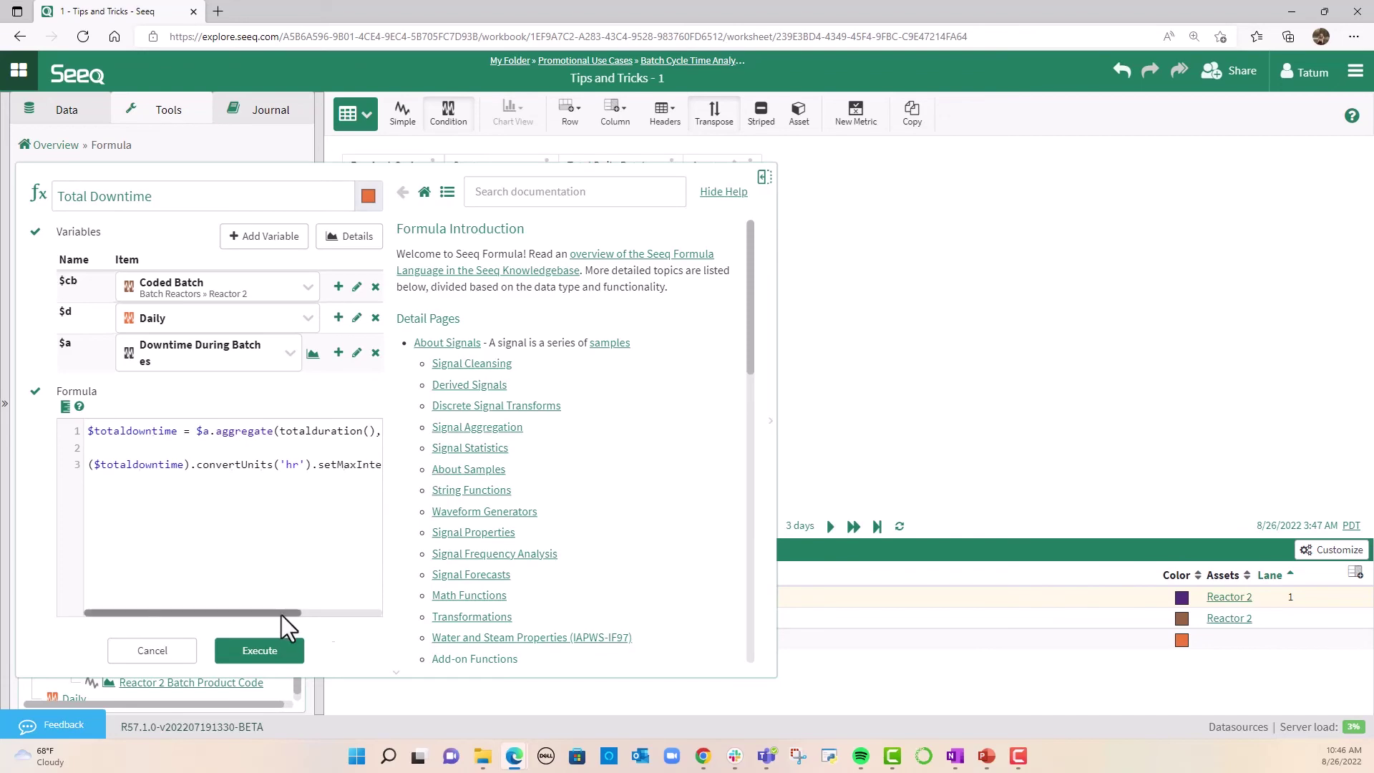
drag(281, 615, 384, 607)
text(in))
key(ctrl+Return)
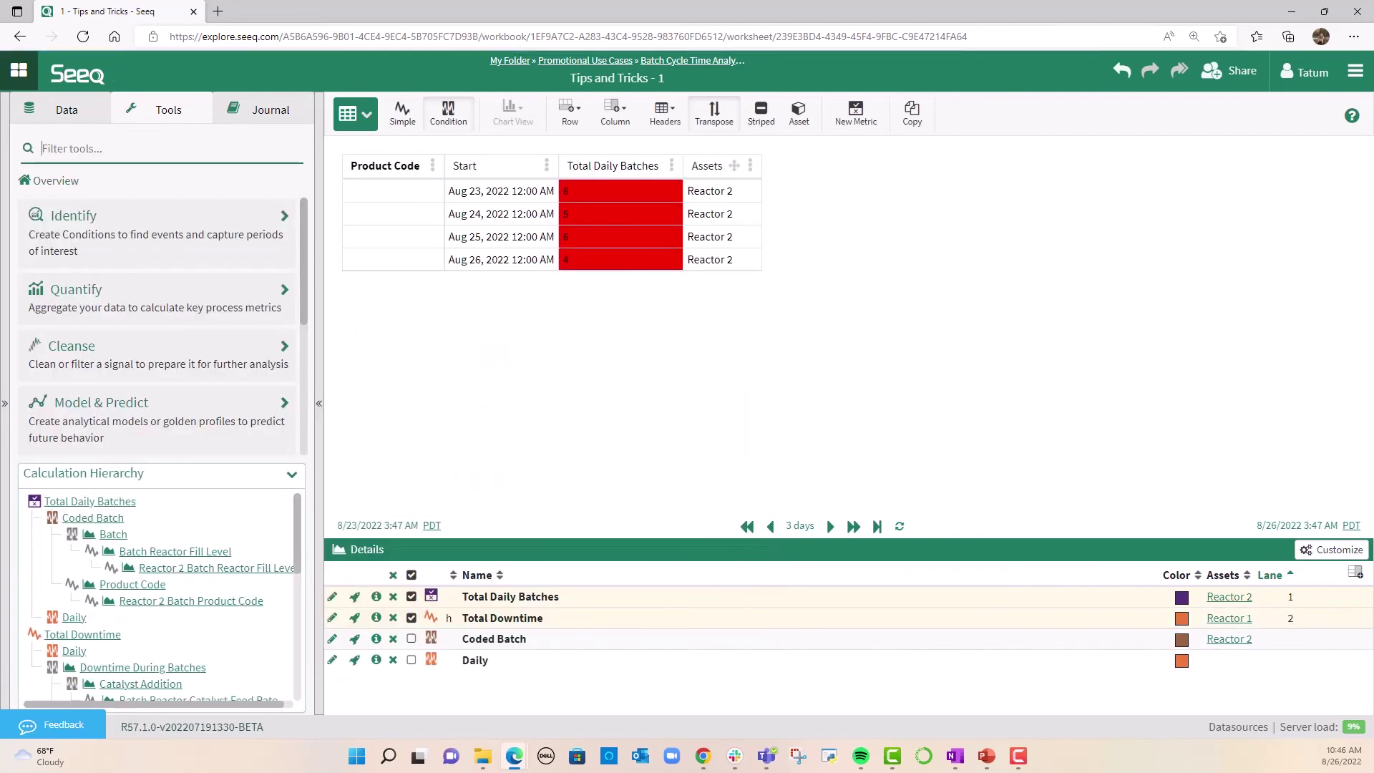
Create a 'Total Daily Downtime' scorecard metric on Total Downtime per Daily condition.
click(161, 285)
click(148, 279)
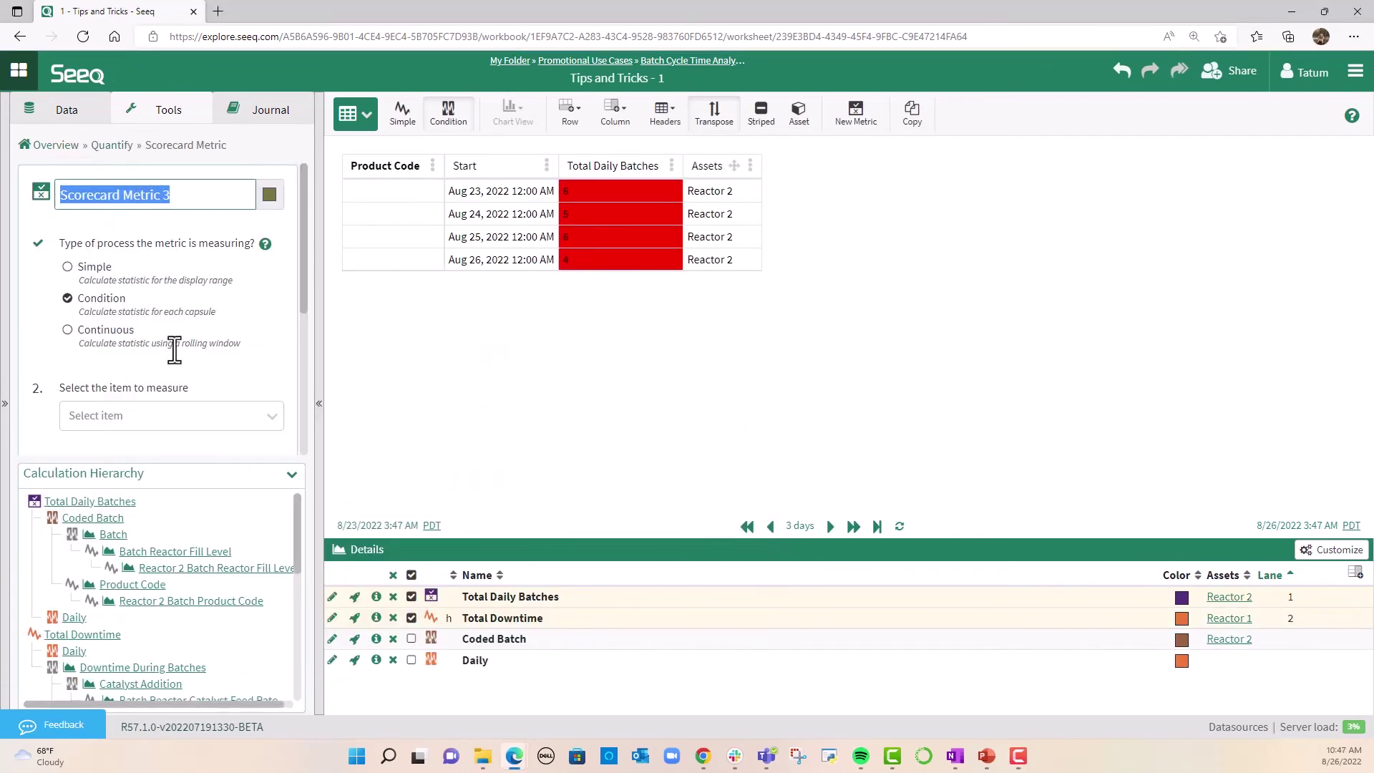
text(Total Daily Downtime)
scroll(165, 322, down, 1)
click(165, 322)
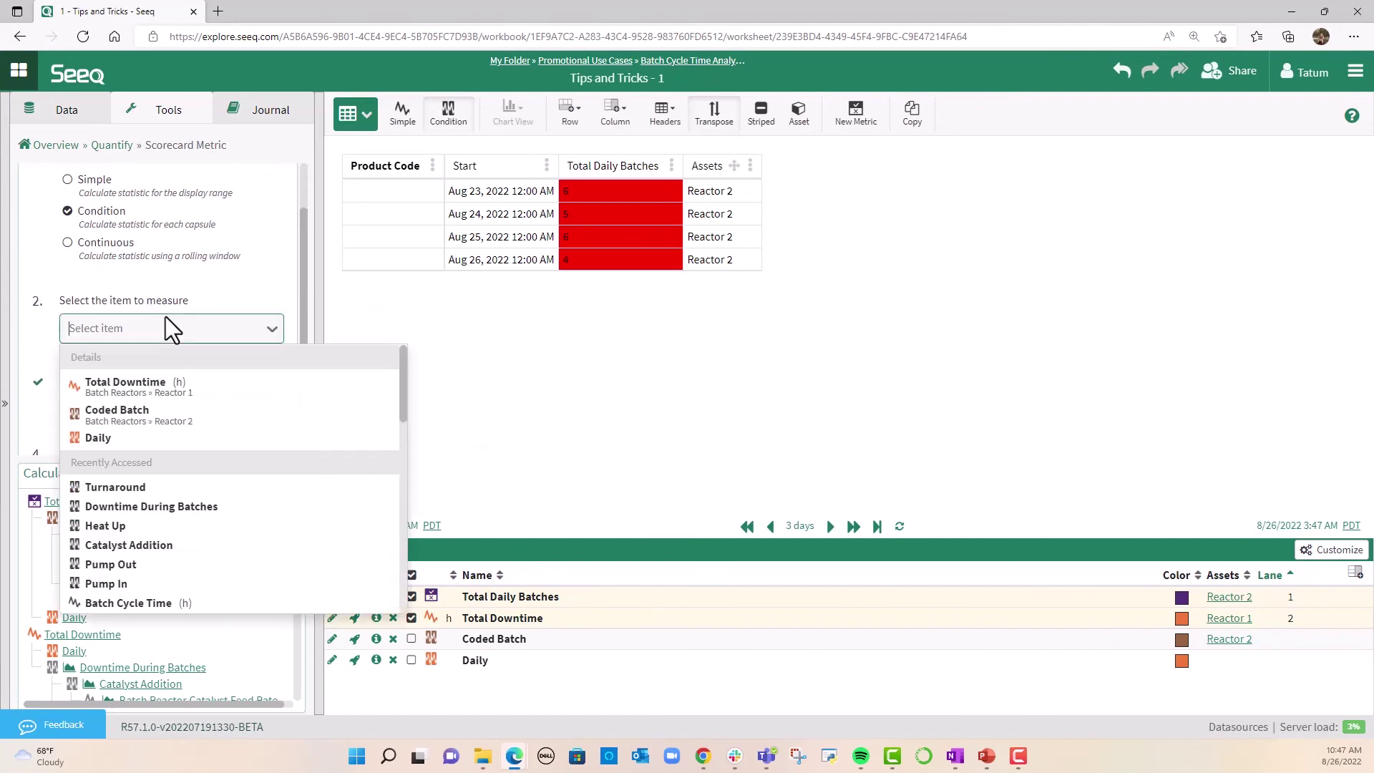
click(175, 380)
scroll(172, 401, down, 2)
click(165, 414)
click(143, 485)
scroll(204, 387, down, 1)
click(211, 448)
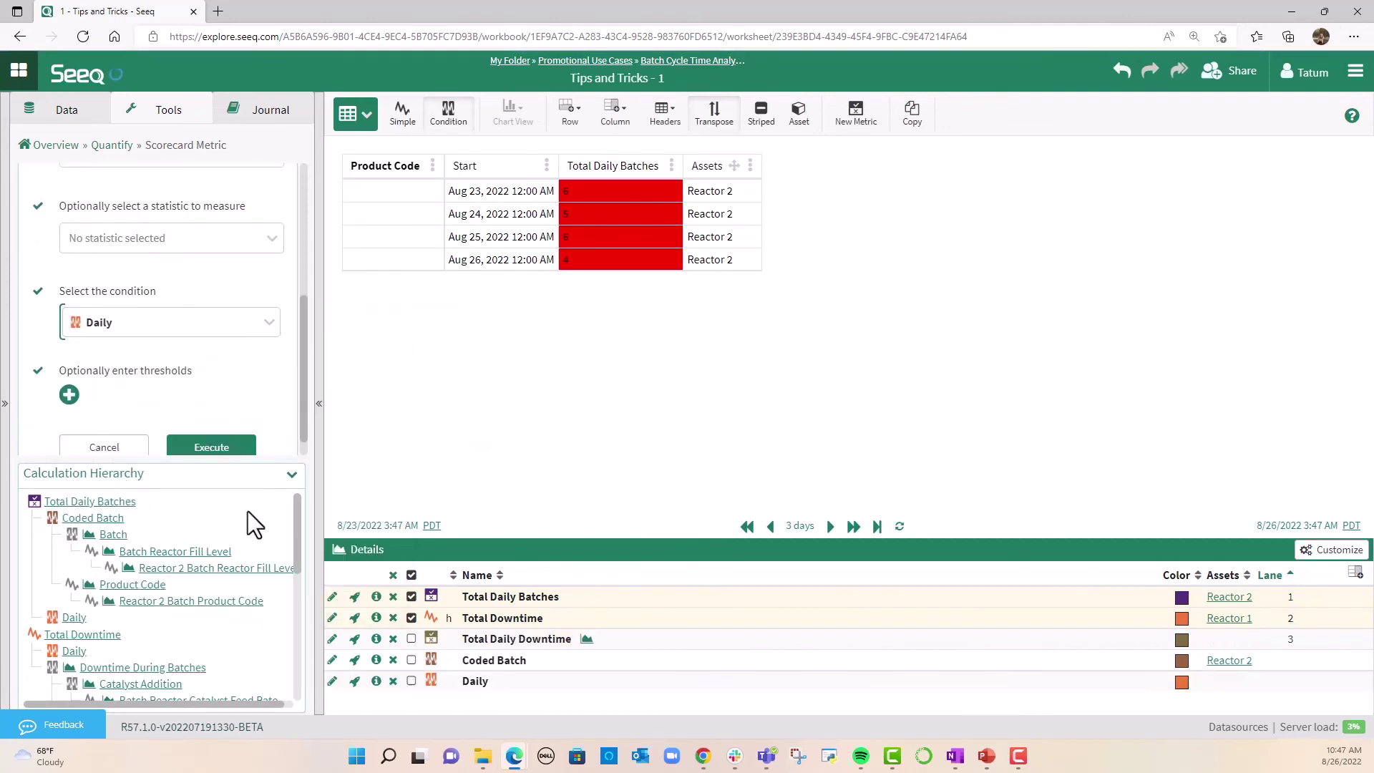
scroll(189, 369, up, 1)
click(110, 204)
Create the Total Cost of Downtime formula as downtime converted to 'hr' times 3.800.
text(Total Cost of DFo)
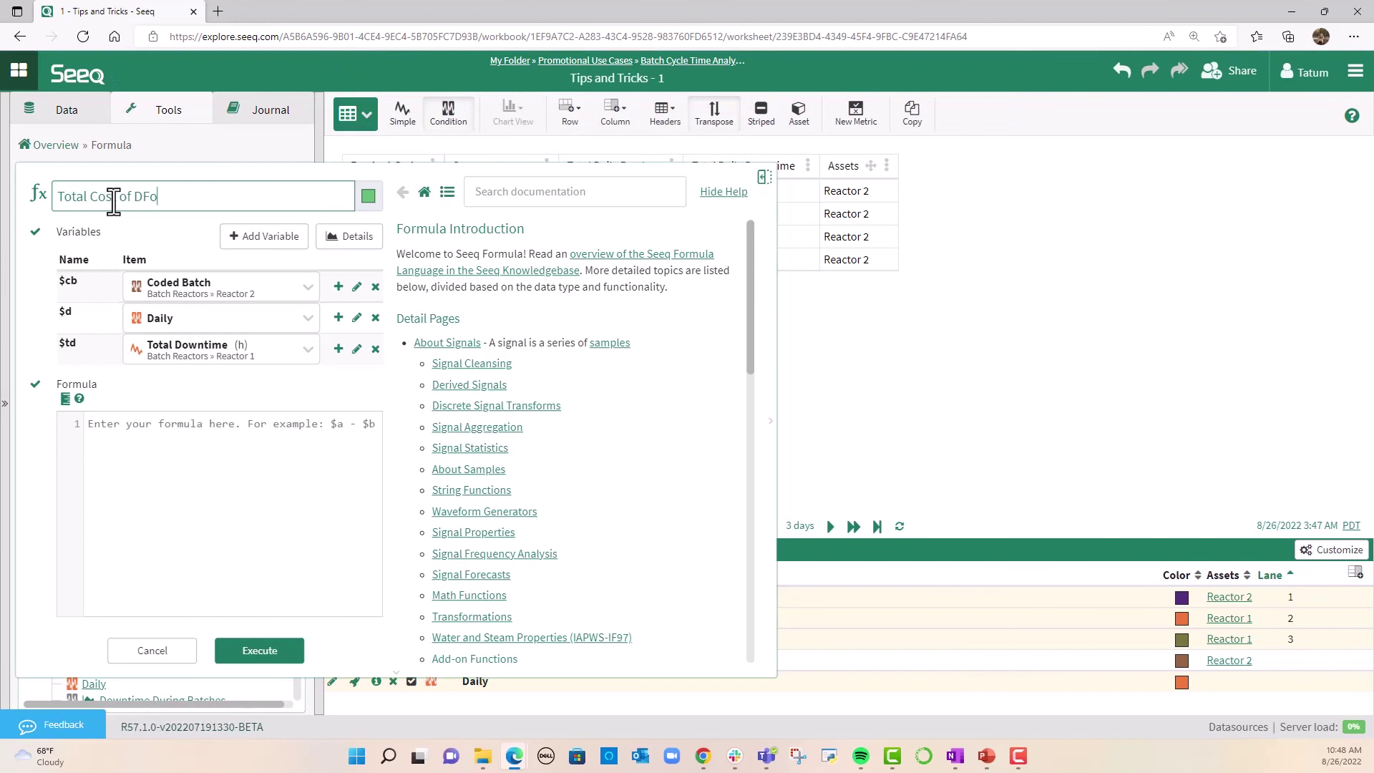
key(BackSpace)
key(BackSpace)
text(owntime)
click(339, 348)
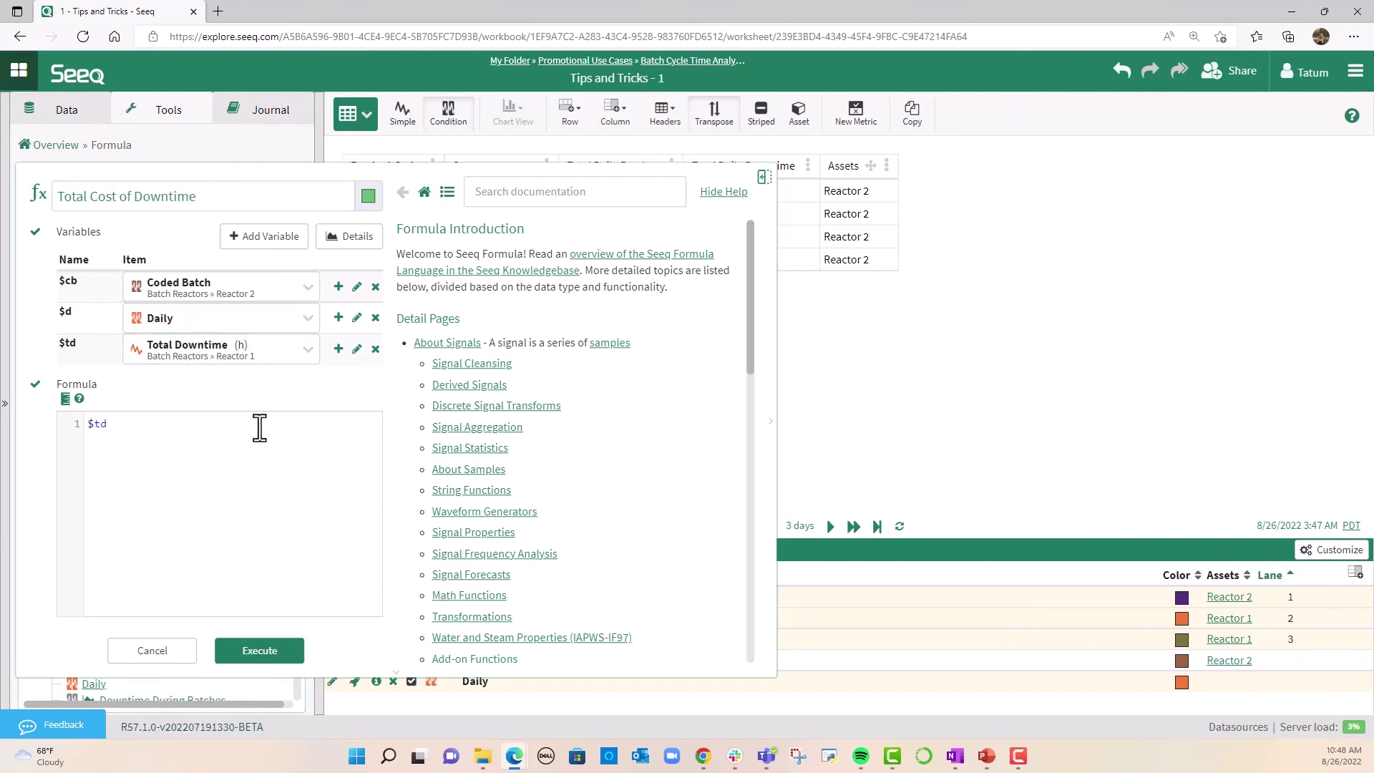
text(.conver)
key(Return)
text('hr')*(3.800 /hr))
click(243, 651)
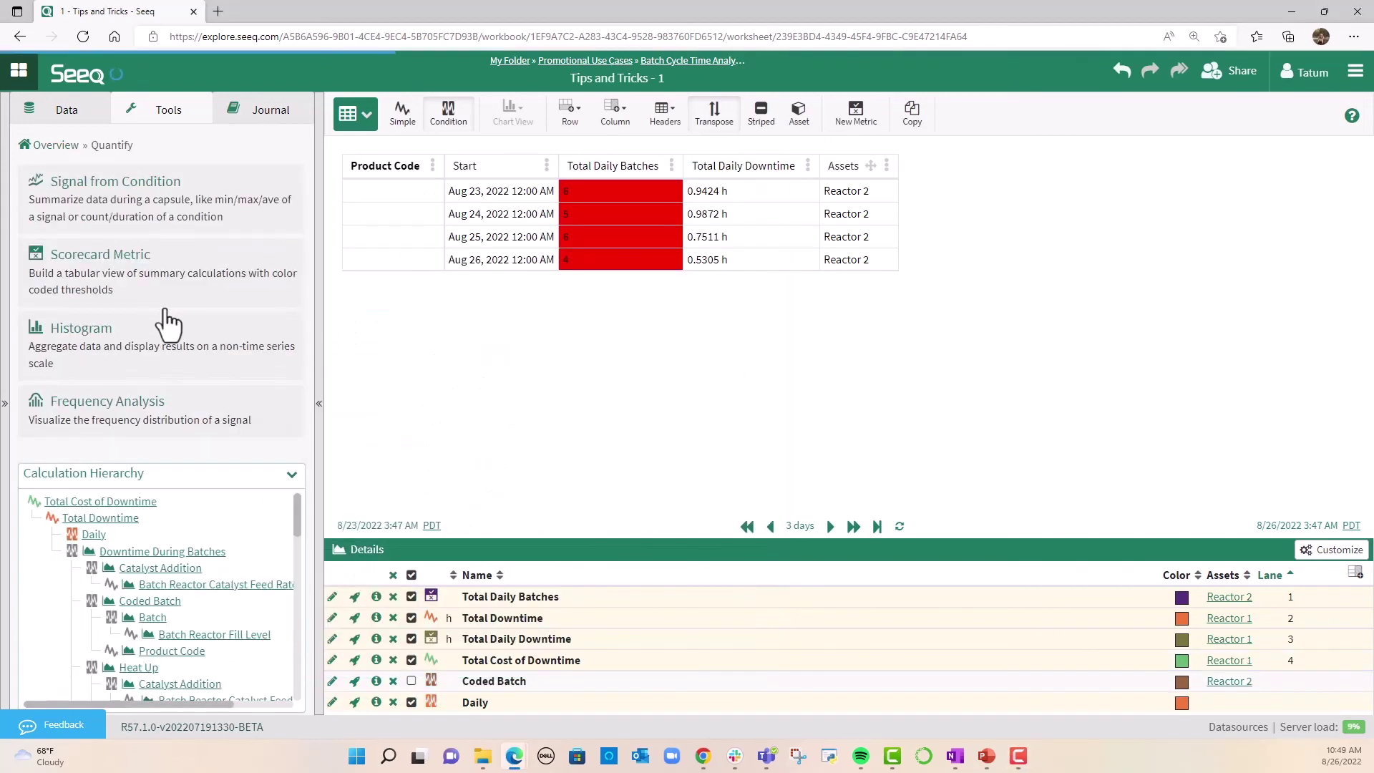
Add a Total Daily Cost of Downtime metric on Total Cost of Downtime per Daily condition.
click(164, 304)
text(Total Daily Cost of Downtime)
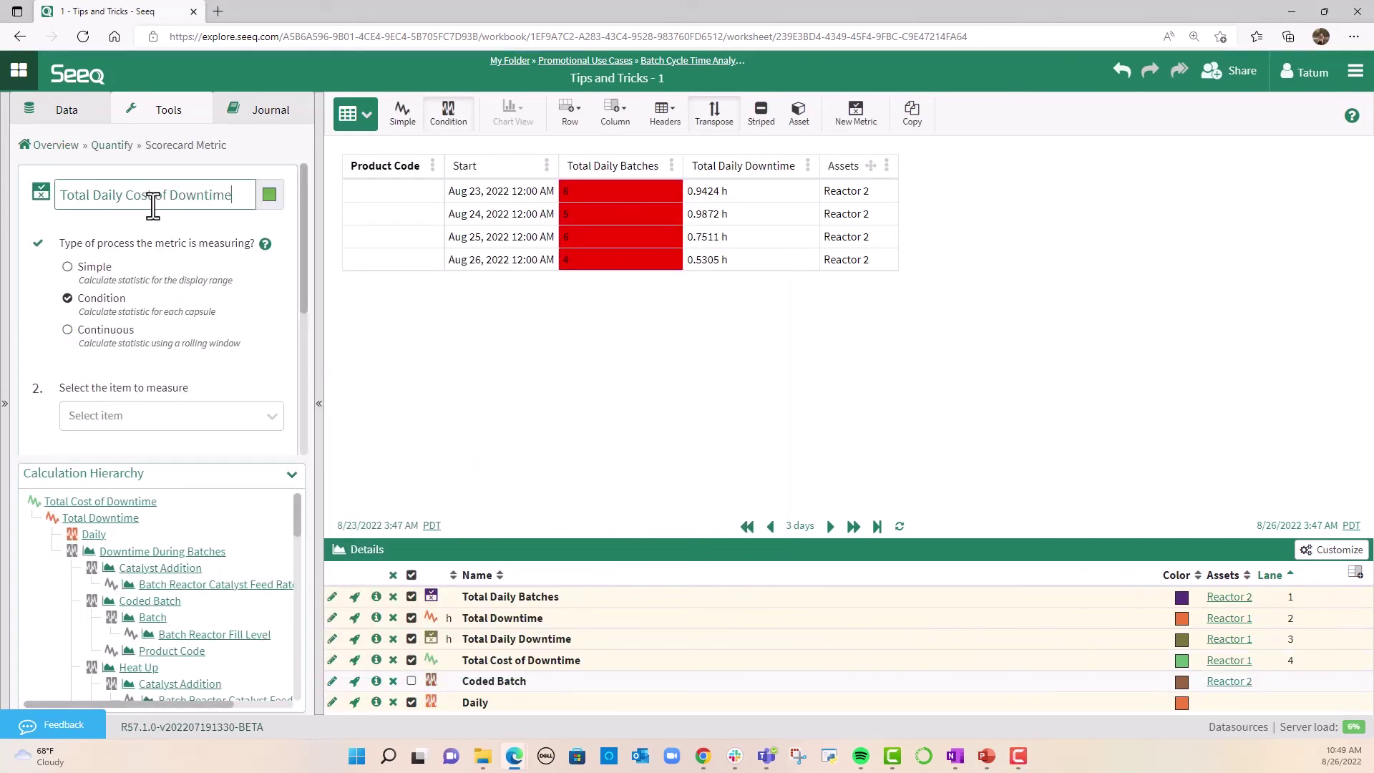
scroll(161, 325, down, 1)
click(161, 327)
click(154, 412)
click(143, 438)
click(150, 501)
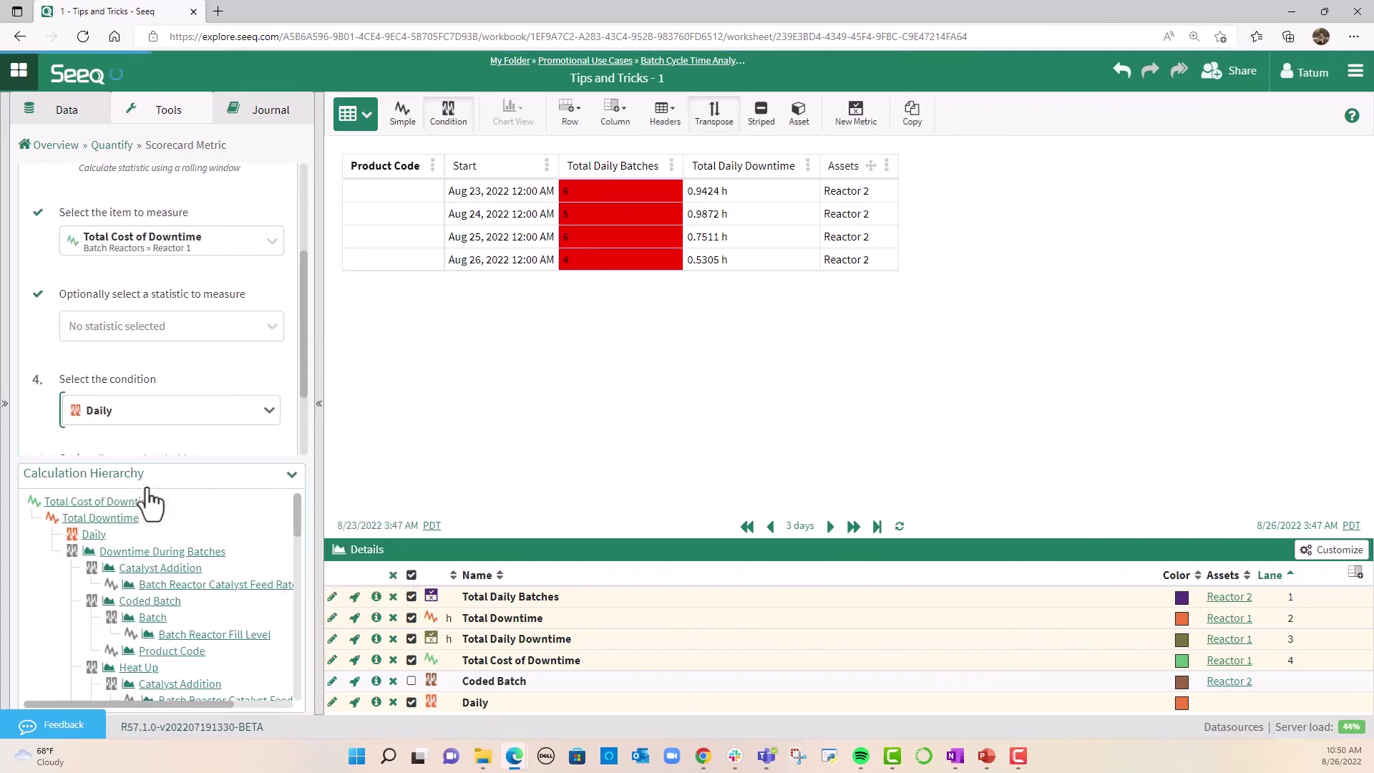
scroll(153, 366, down, 2)
click(202, 441)
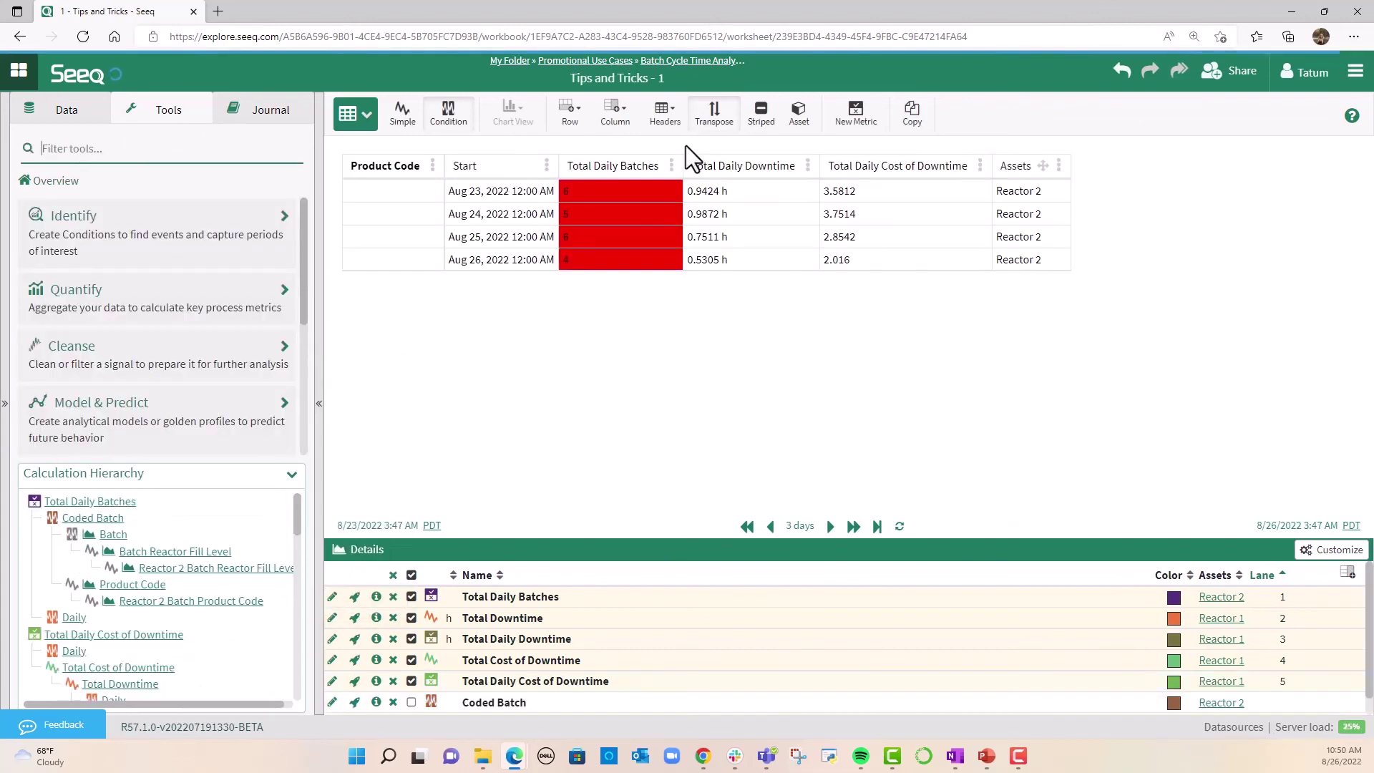